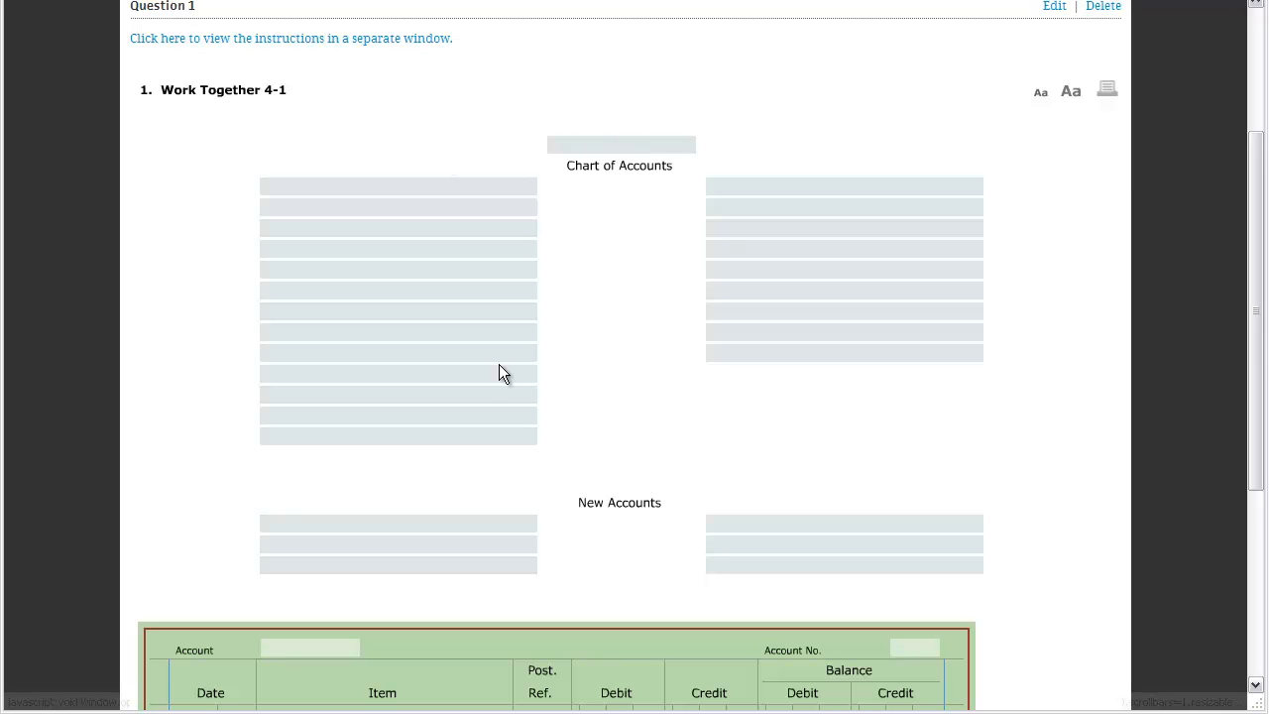
- Open the problem instructions in a separate window and review instruction 1 on preparing the chart of accounts
{"action": "left_click", "coordinate": [313, 41]}
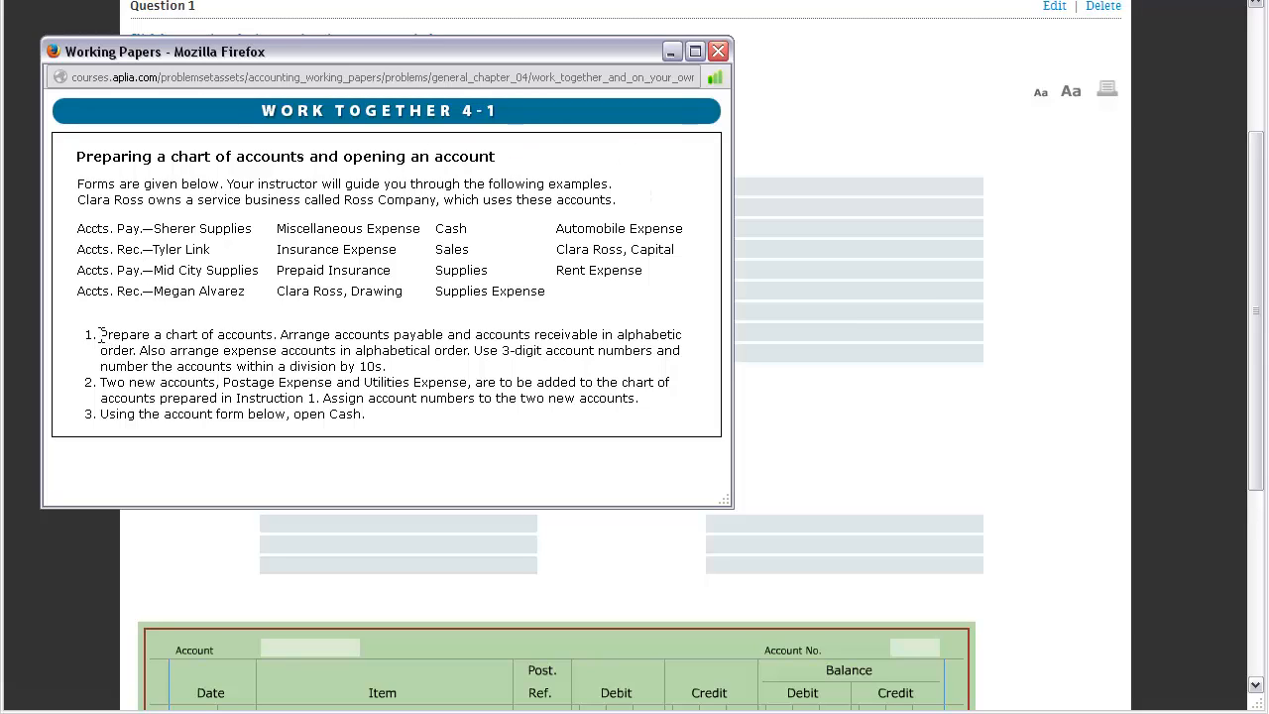
{"action": "left_click_drag", "start_coordinate": [100, 334], "coordinate": [545, 371]}
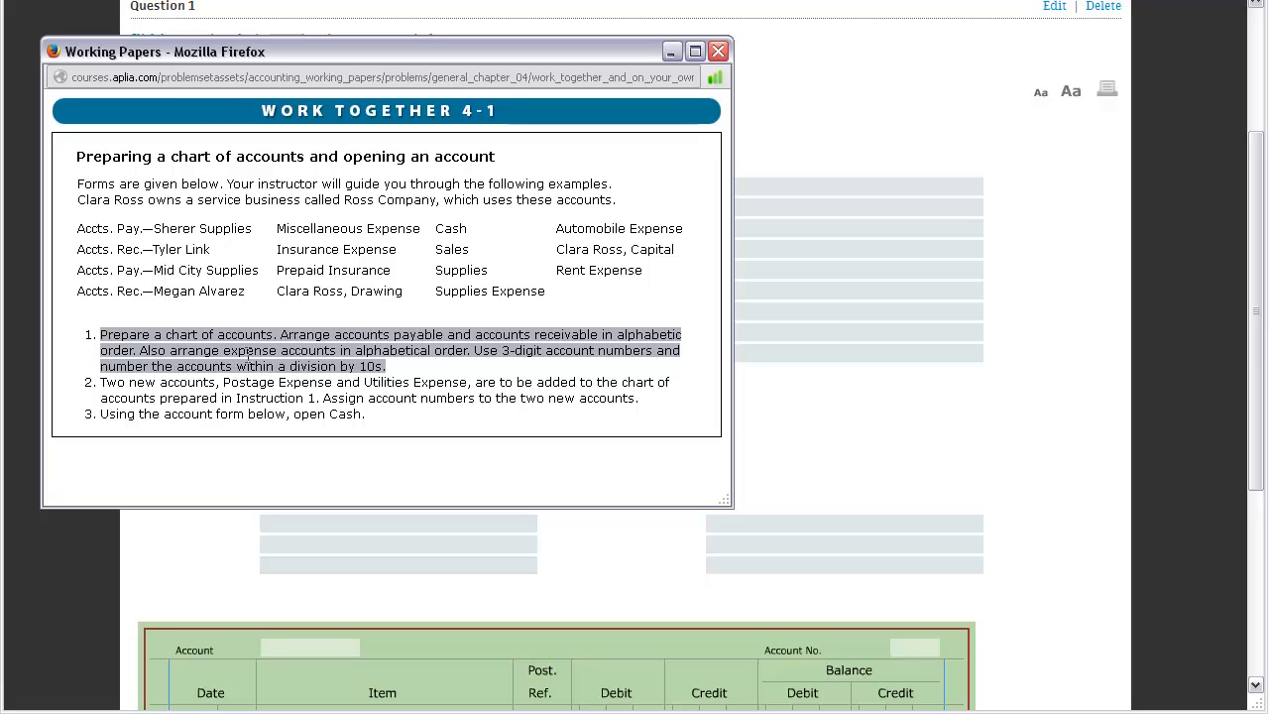
{"action": "left_click", "coordinate": [439, 367]}
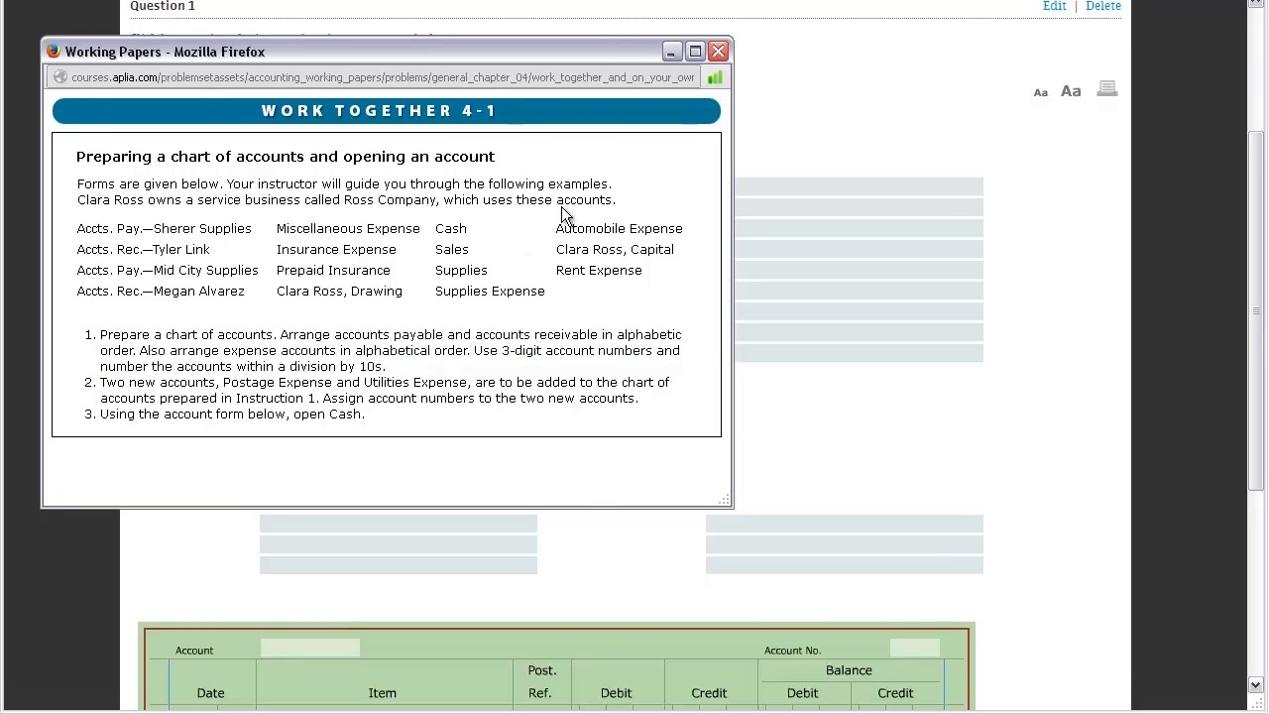
- Look up the business name in the instructions and enter Ross Company above the Chart of Accounts title
{"action": "key", "text": "alt+Tab"}
{"action": "key", "text": "alt+Tab"}
{"action": "left_click_drag", "start_coordinate": [345, 199], "coordinate": [398, 208]}
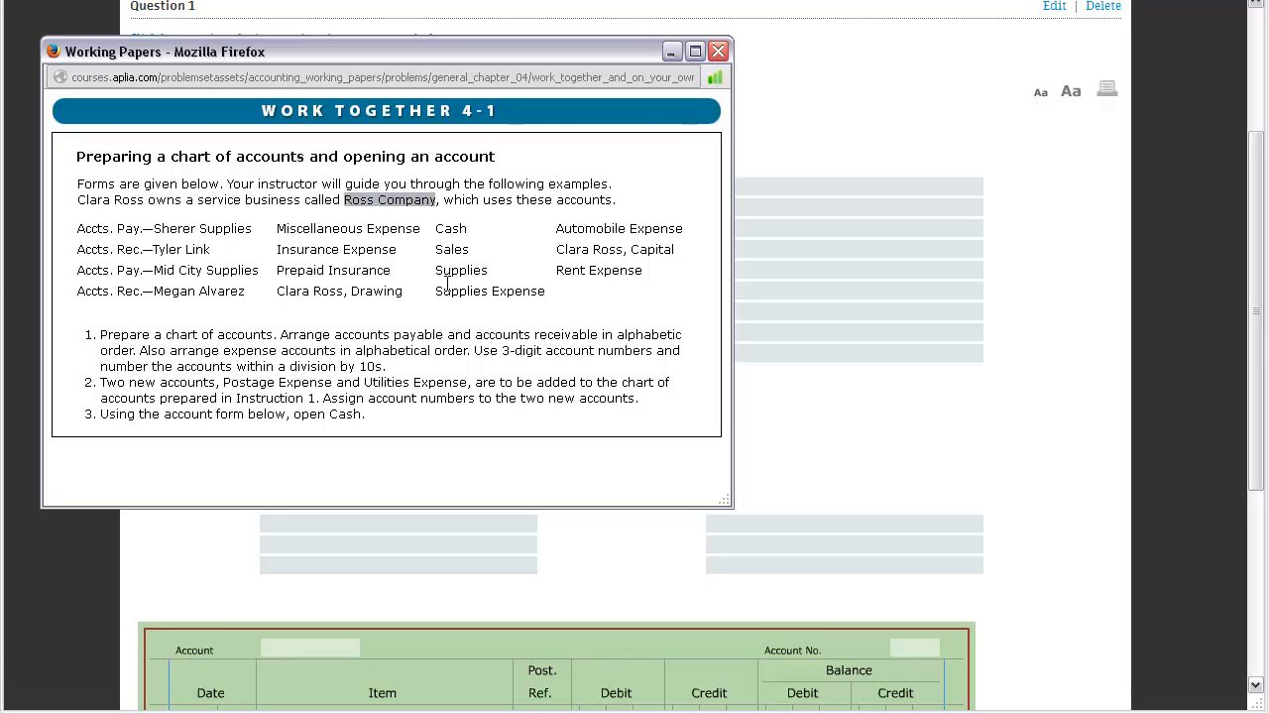
{"action": "key", "text": "alt+Tab"}
{"action": "left_click", "coordinate": [602, 145]}
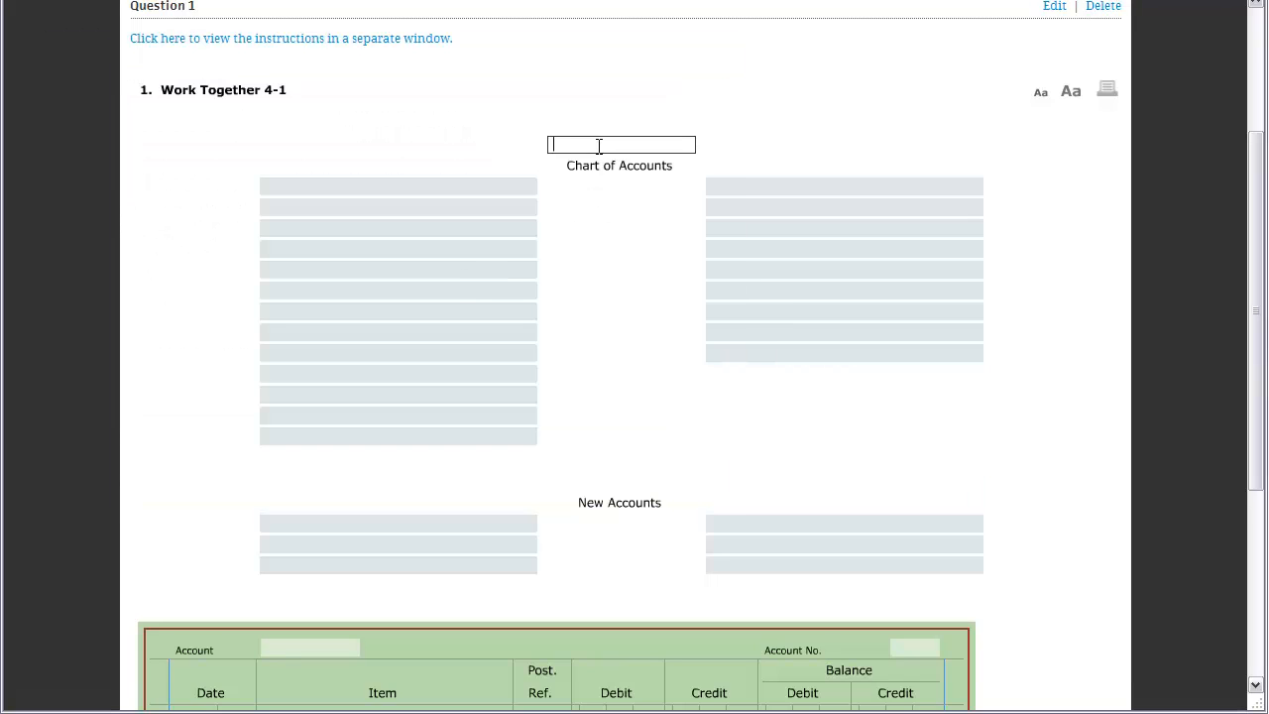
{"action": "type", "text": "Ros"}
{"action": "key", "text": "Tab"}
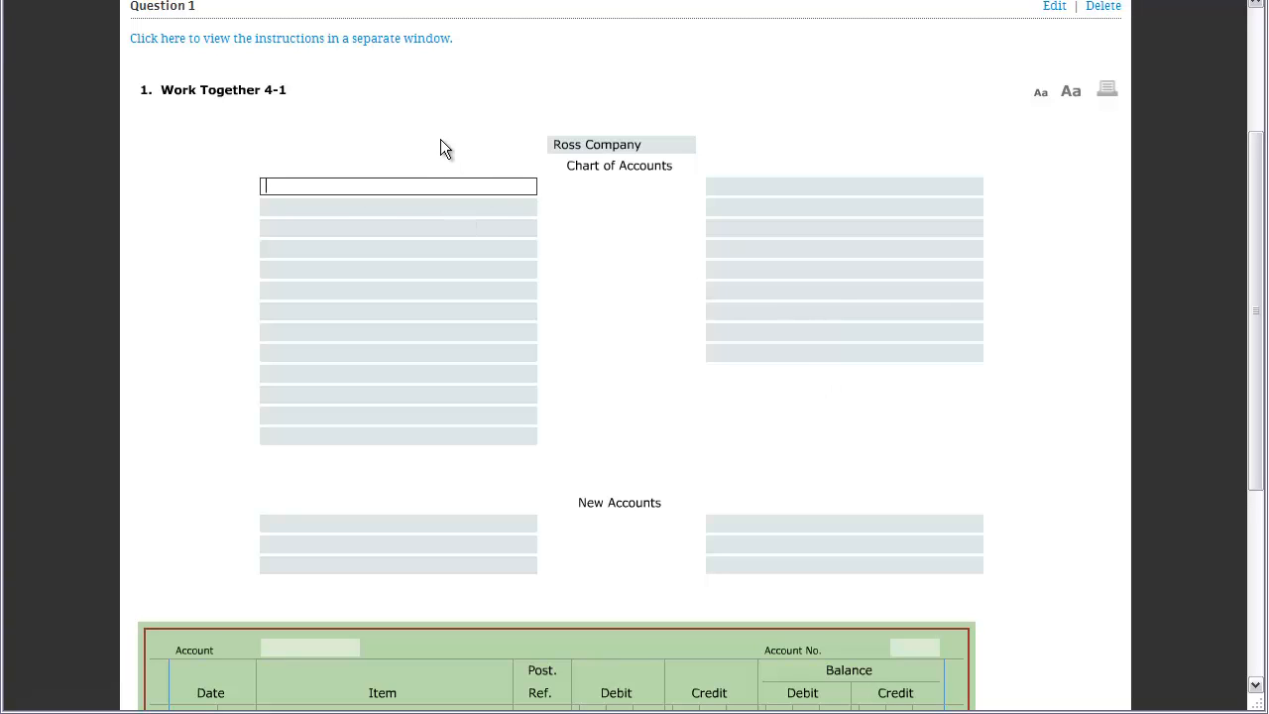
- Head the two columns Balance Sheet Accounts and Income Statement Accounts, and enter (100) Assets as the first balance sheet division
{"action": "type", "text": "Balance"}
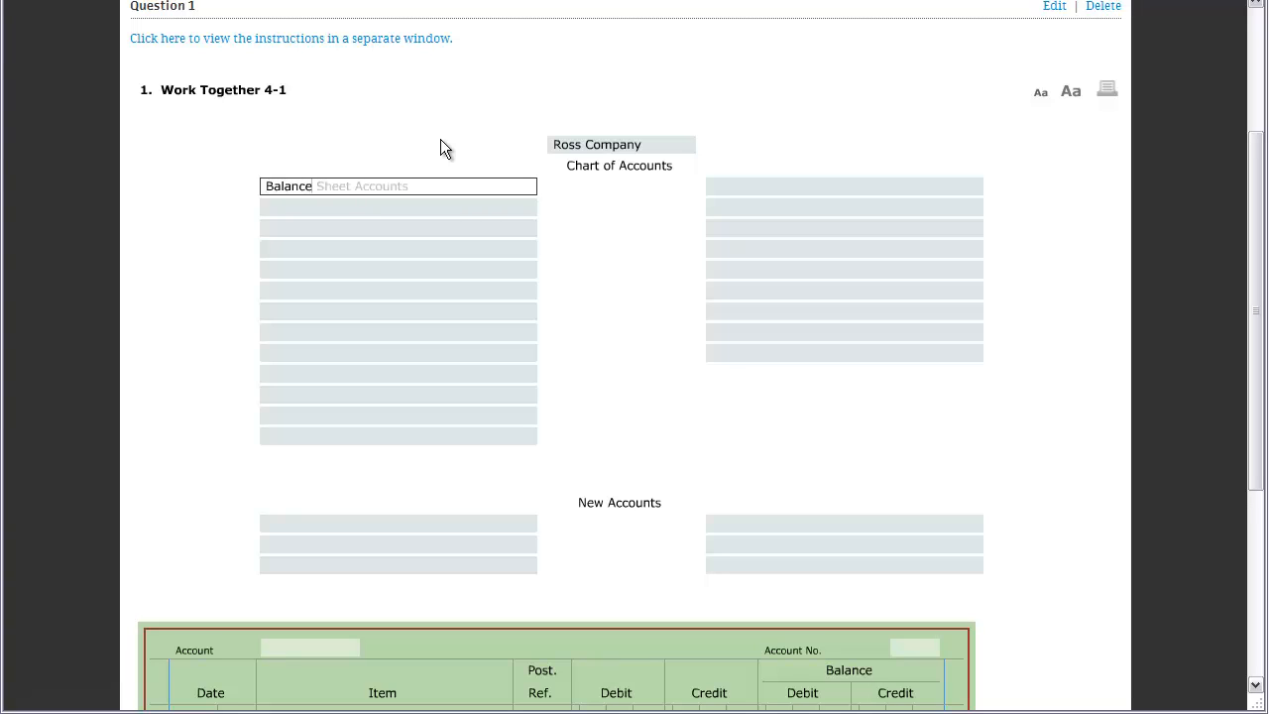
{"action": "key", "text": "Tab"}
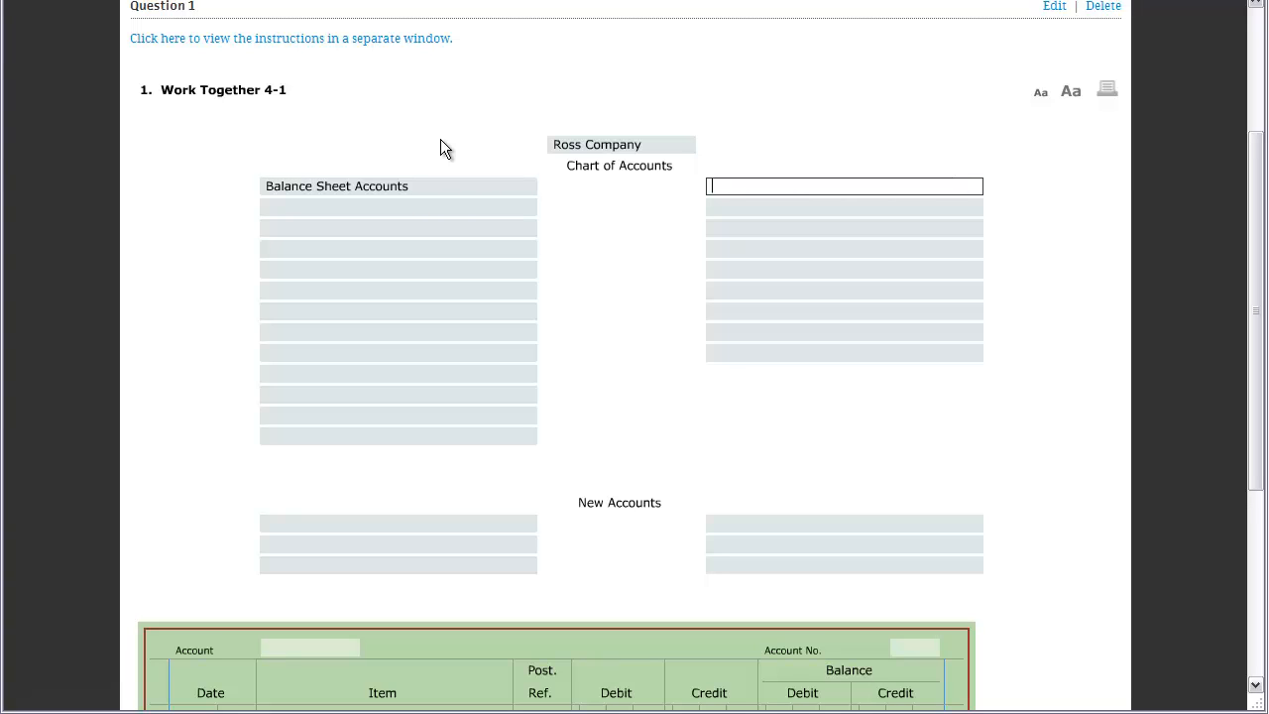
{"action": "type", "text": "Income"}
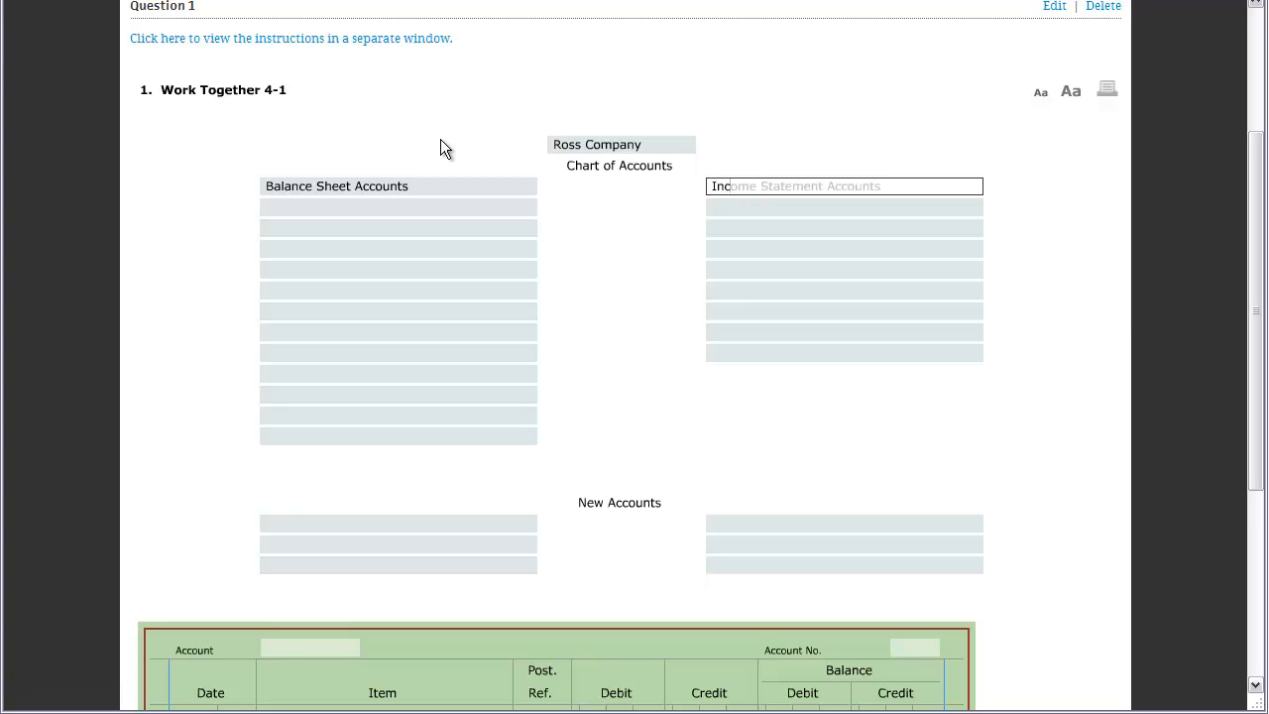
{"action": "key", "text": "Tab"}
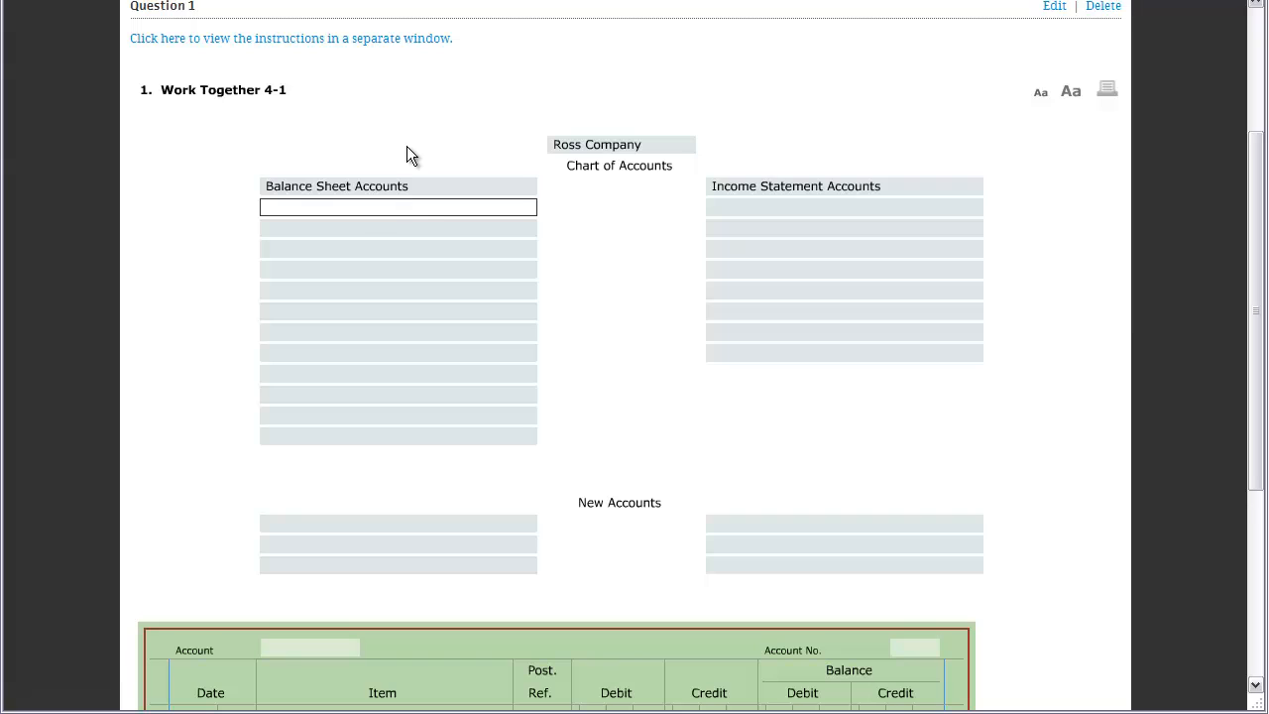
{"action": "type", "text": "(100) Assets"}
{"action": "key", "text": "Tab"}
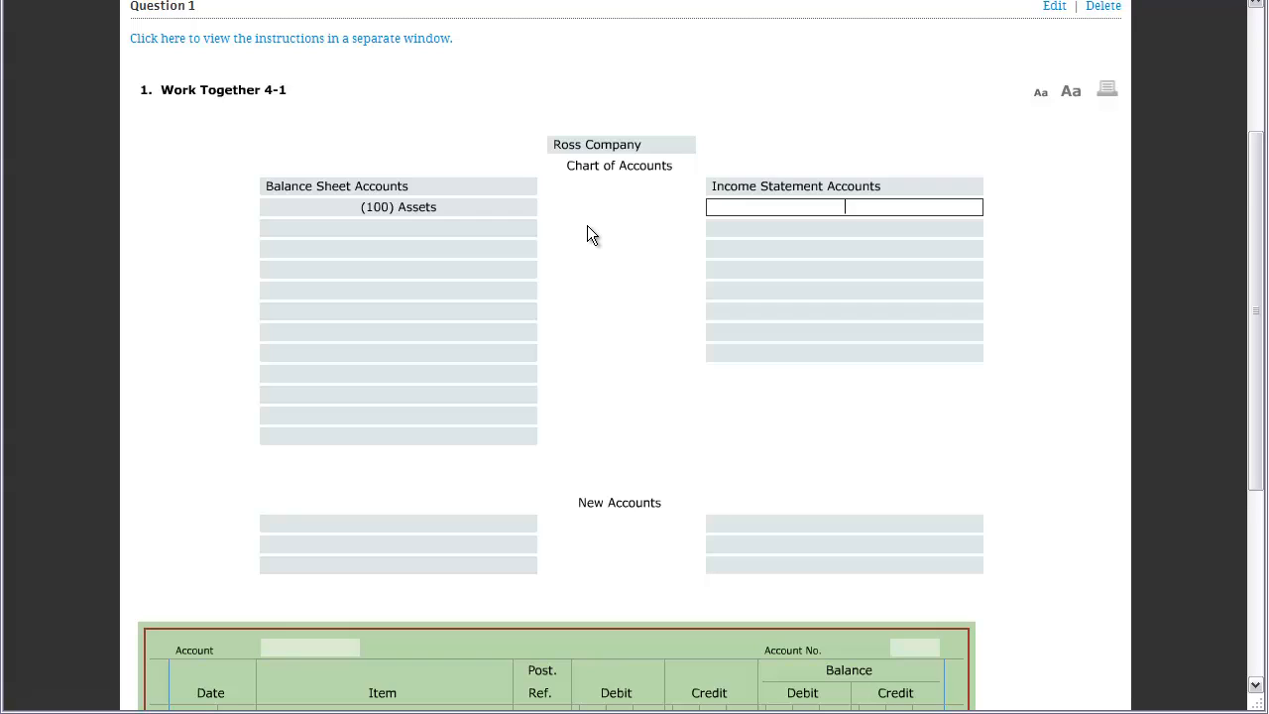
- Check the account list and the ordering and numbering rules in the instructions, and enter 110 Cash as the first asset account
{"action": "left_click", "coordinate": [421, 229]}
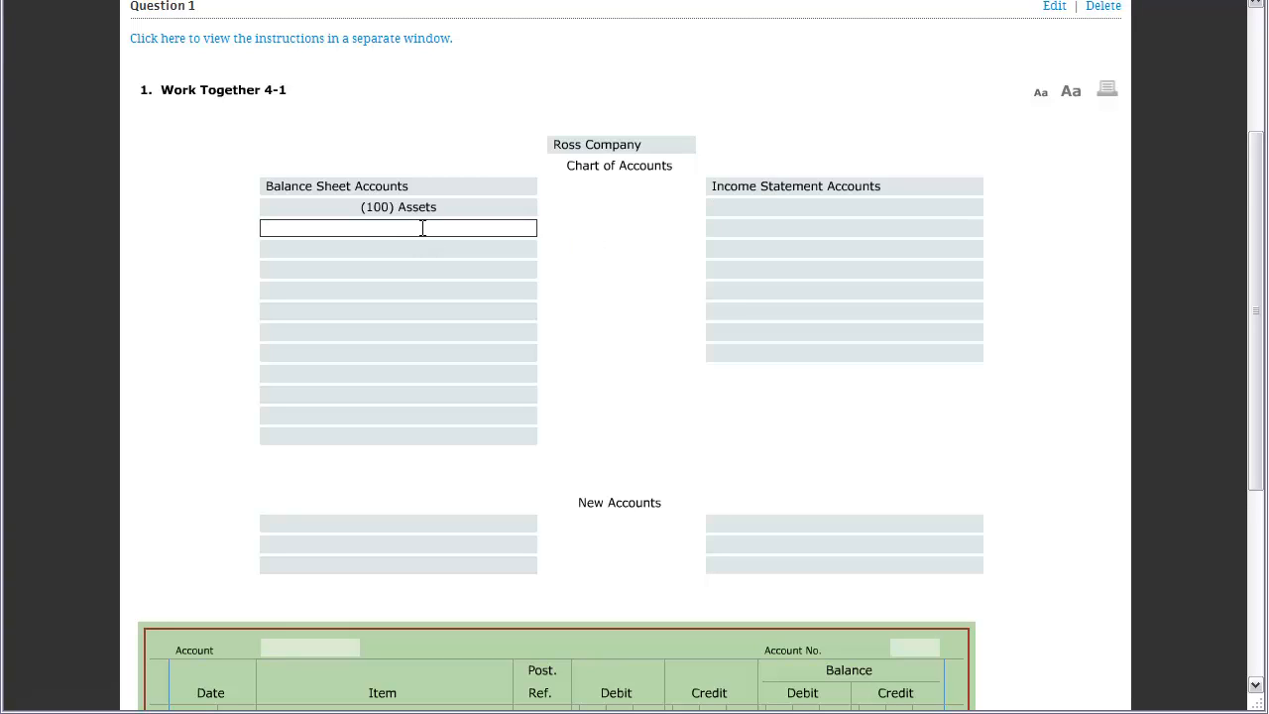
{"action": "key", "text": "alt+Tab"}
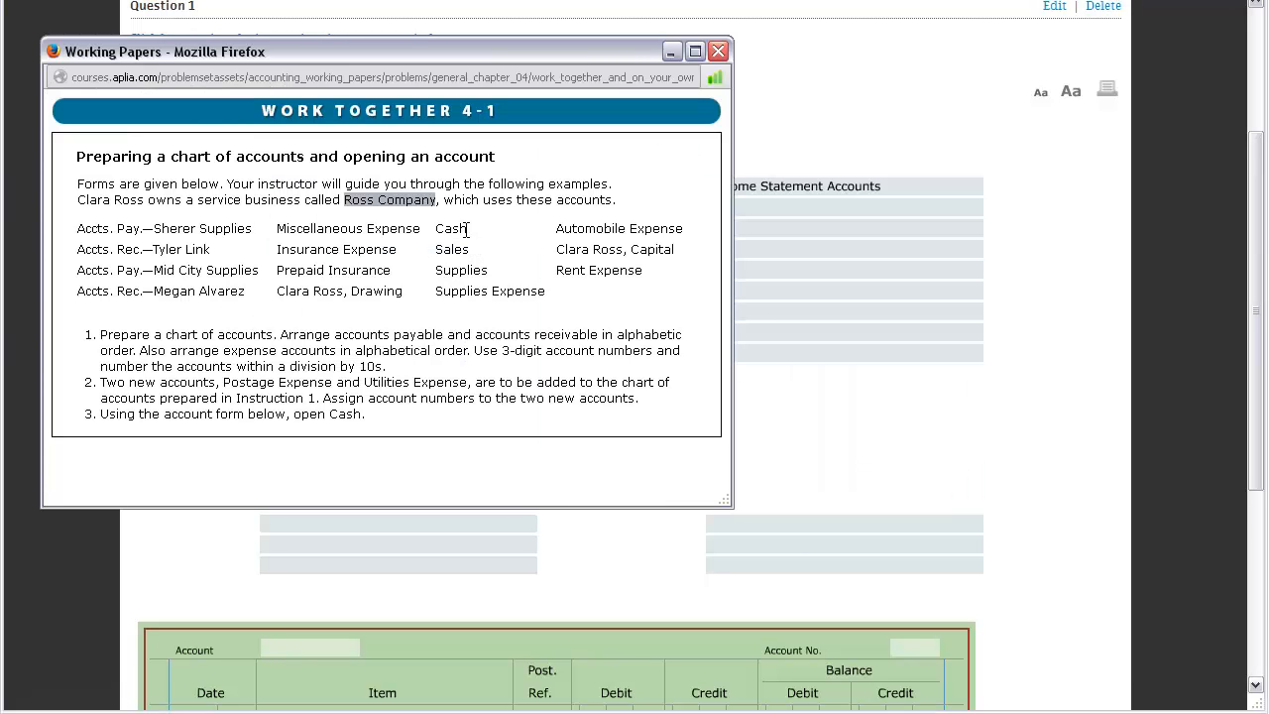
{"action": "double_click", "coordinate": [464, 229]}
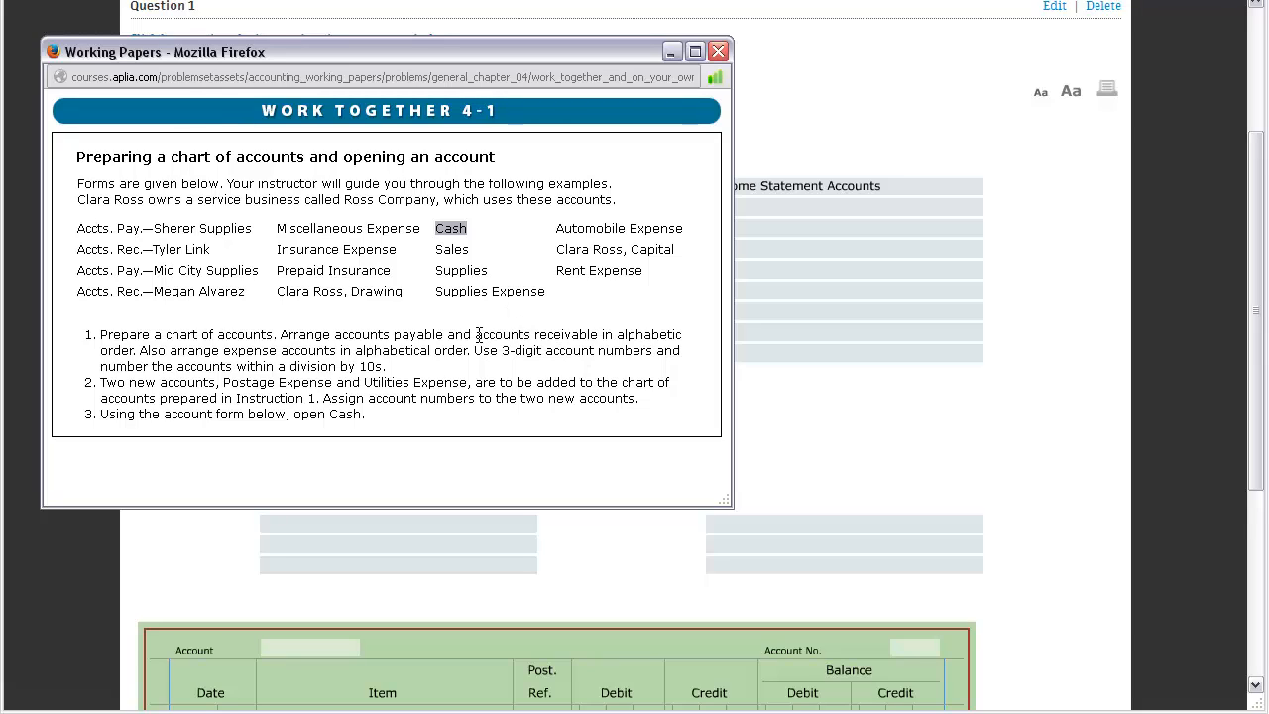
{"action": "left_click_drag", "start_coordinate": [476, 334], "coordinate": [592, 334]}
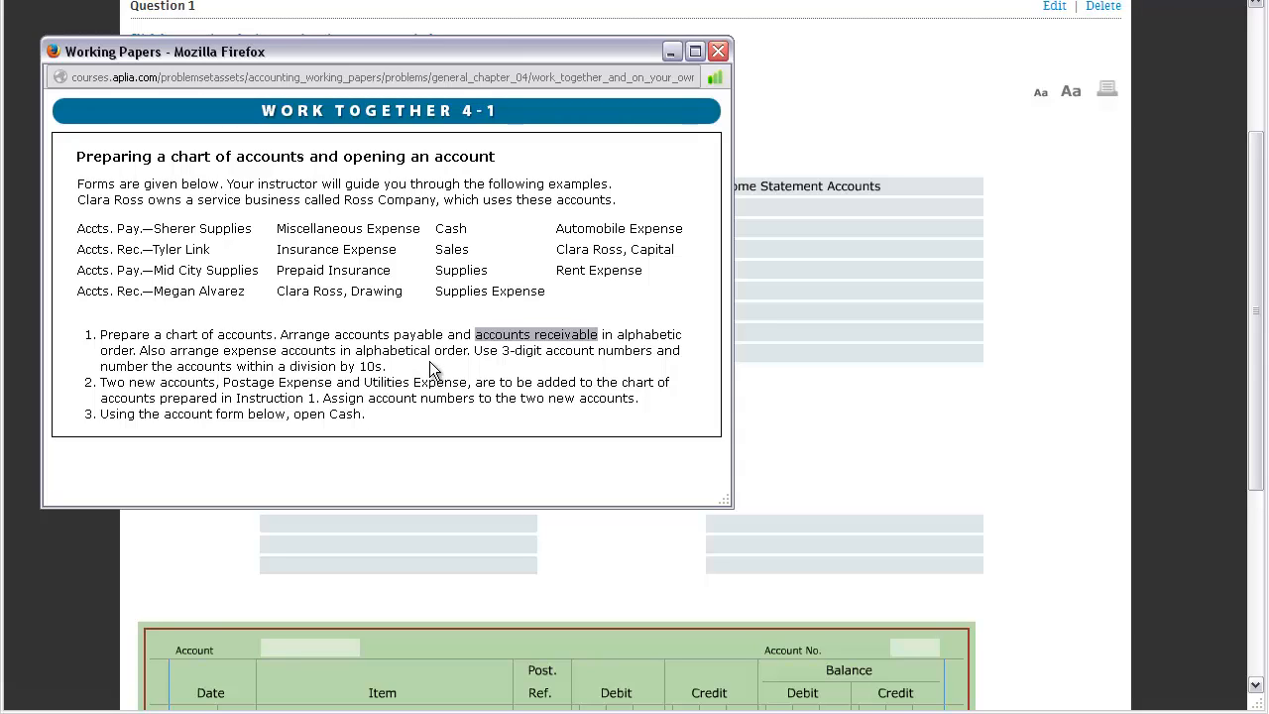
{"action": "left_click_drag", "start_coordinate": [223, 353], "coordinate": [336, 354]}
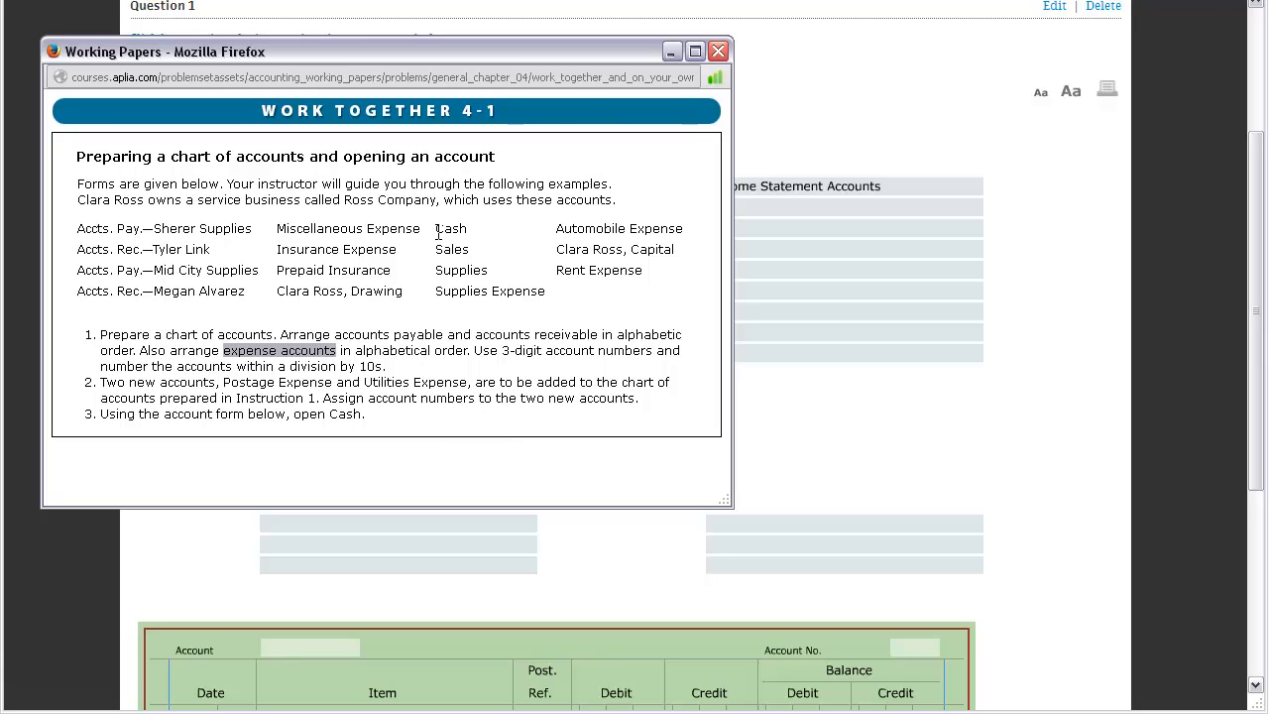
{"action": "left_click_drag", "start_coordinate": [436, 229], "coordinate": [468, 230]}
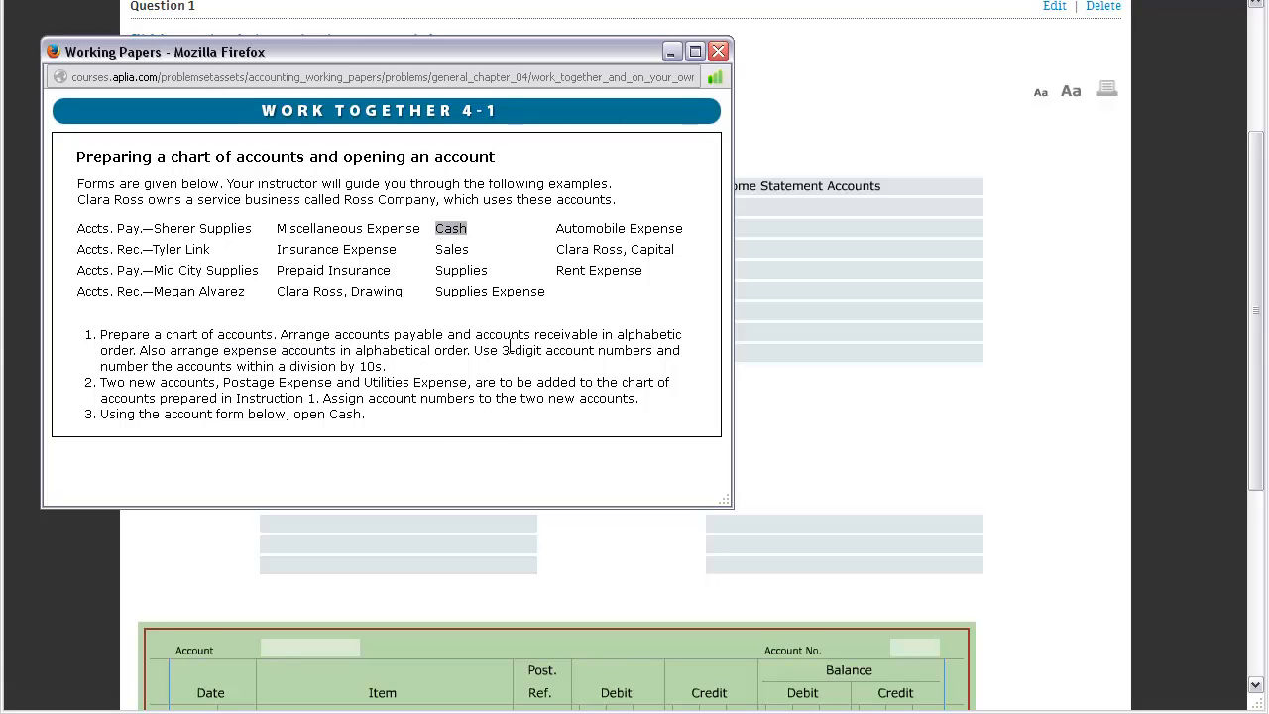
{"action": "key", "text": "alt+Tab"}
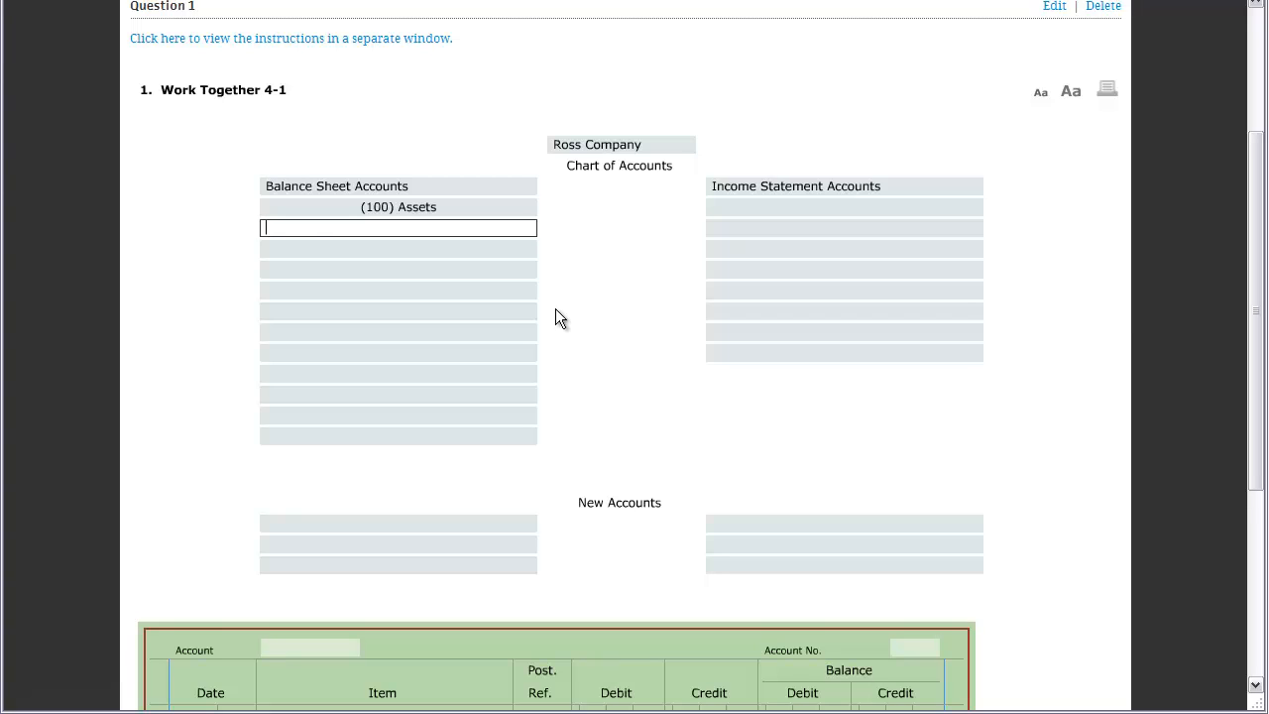
{"action": "type", "text": "110"}
{"action": "key", "text": "Tab"}
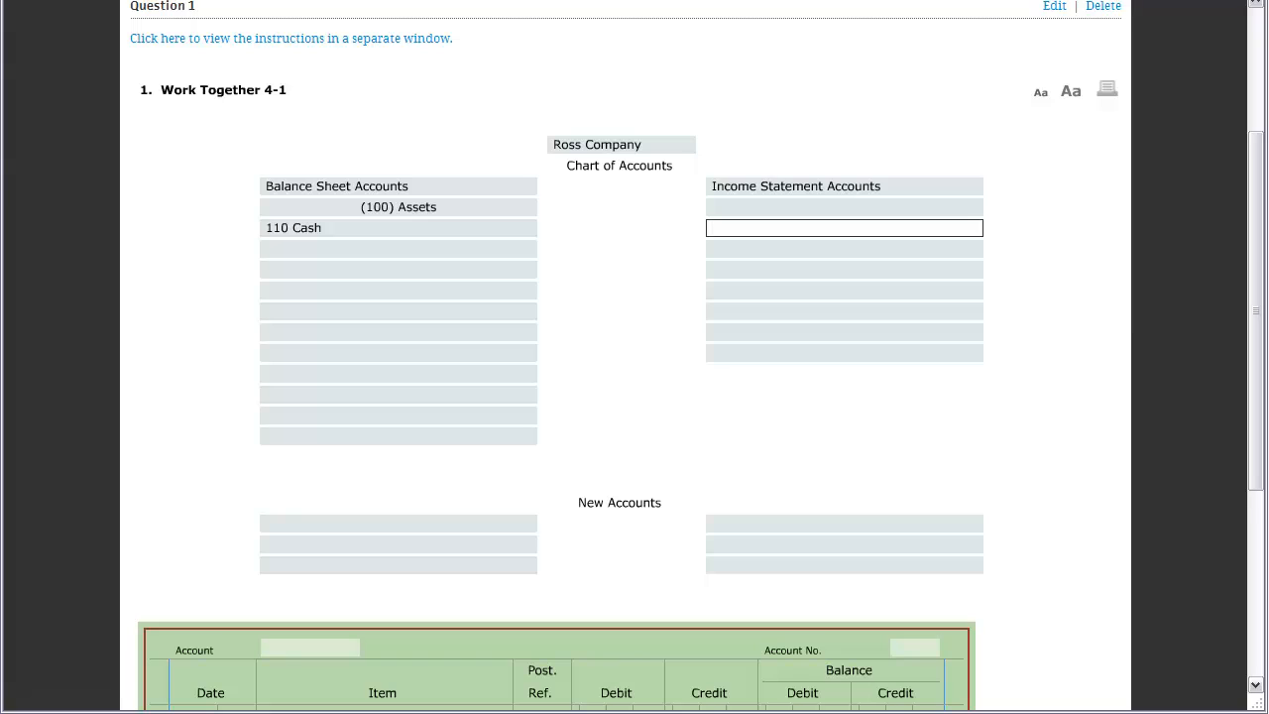
- Enter the two Accounts Receivable accounts below Cash in alphabetical order by customer, numbered 120 and 130
{"action": "left_click", "coordinate": [335, 249]}
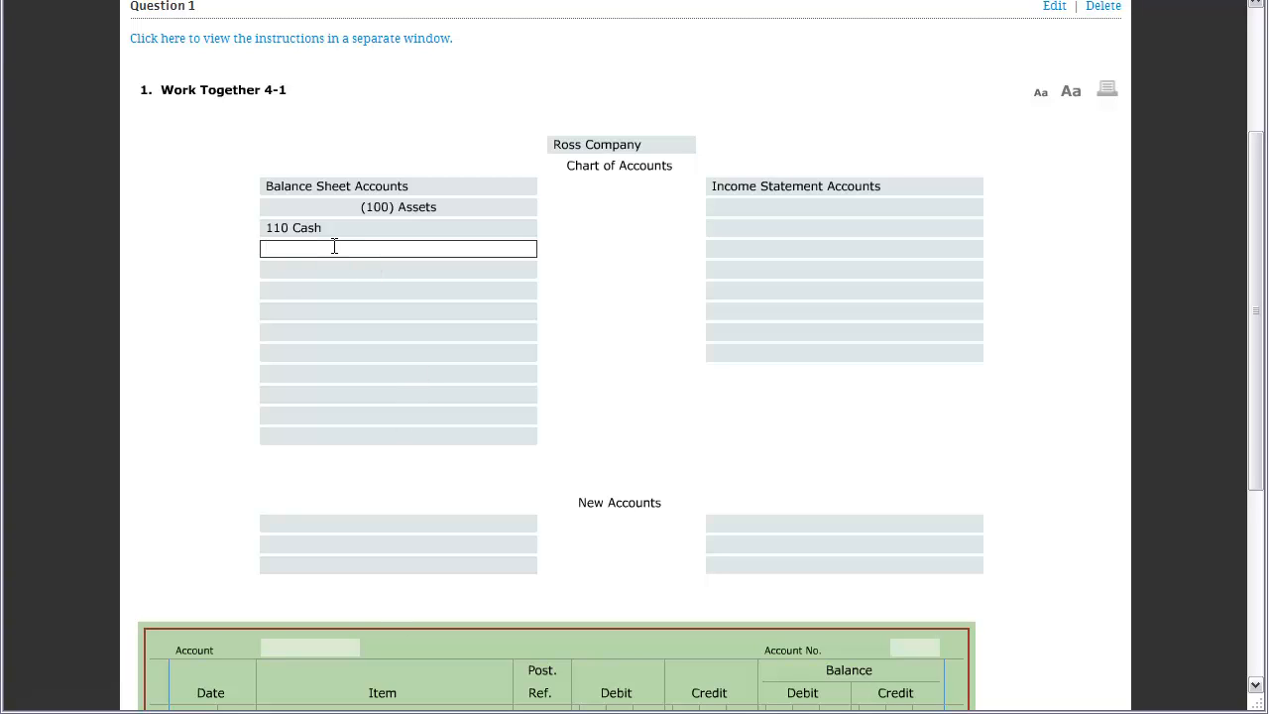
{"action": "type", "text": "120"}
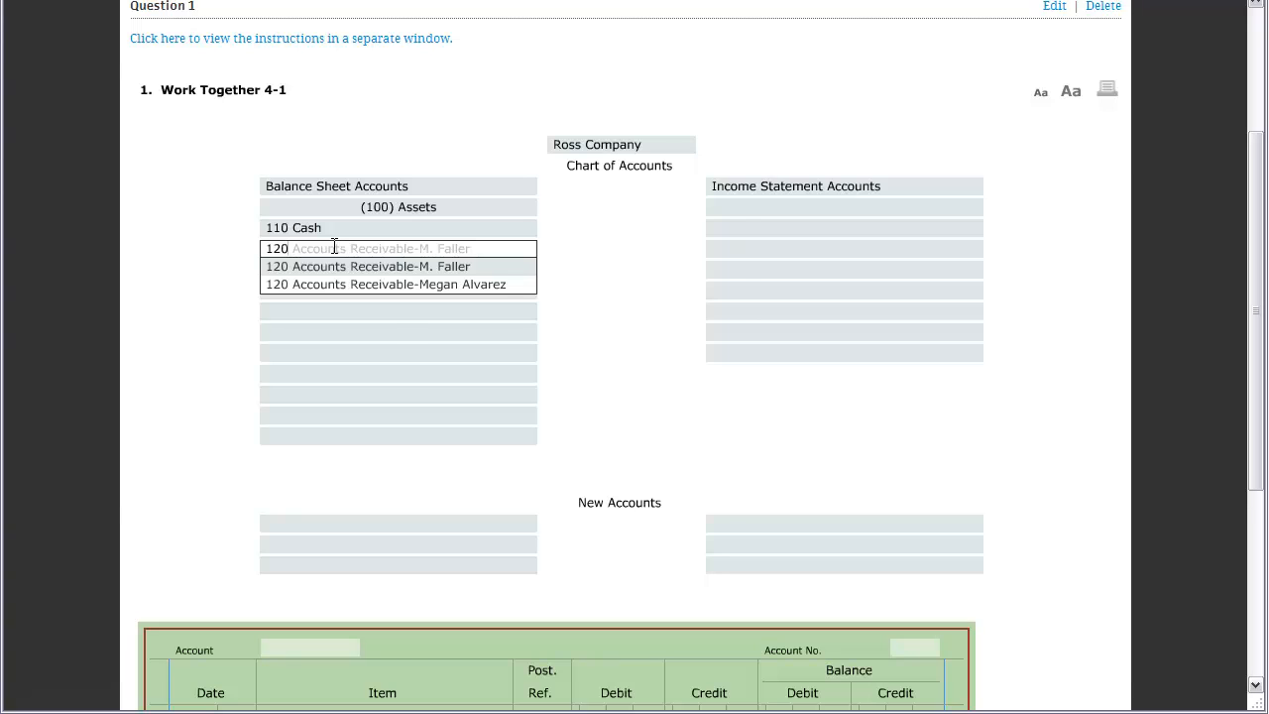
{"action": "key", "text": "alt+Tab"}
{"action": "left_click", "coordinate": [395, 283]}
{"action": "left_click", "coordinate": [332, 270]}
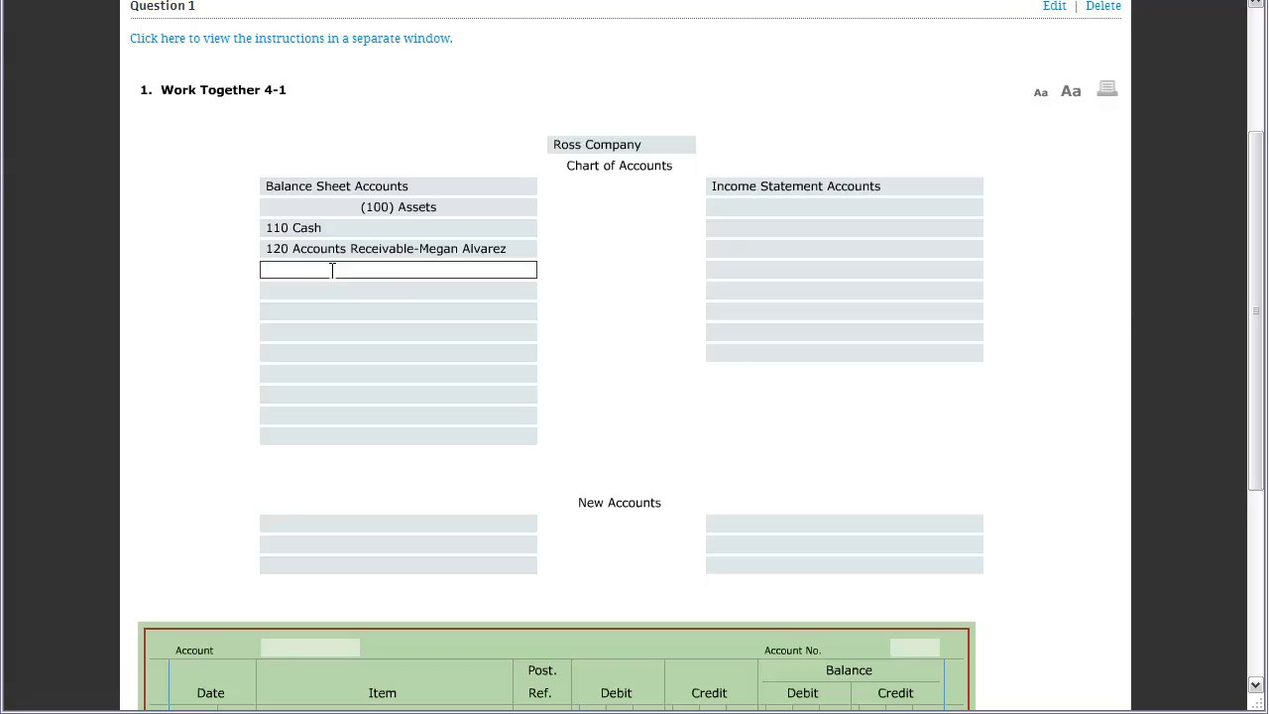
{"action": "type", "text": "130"}
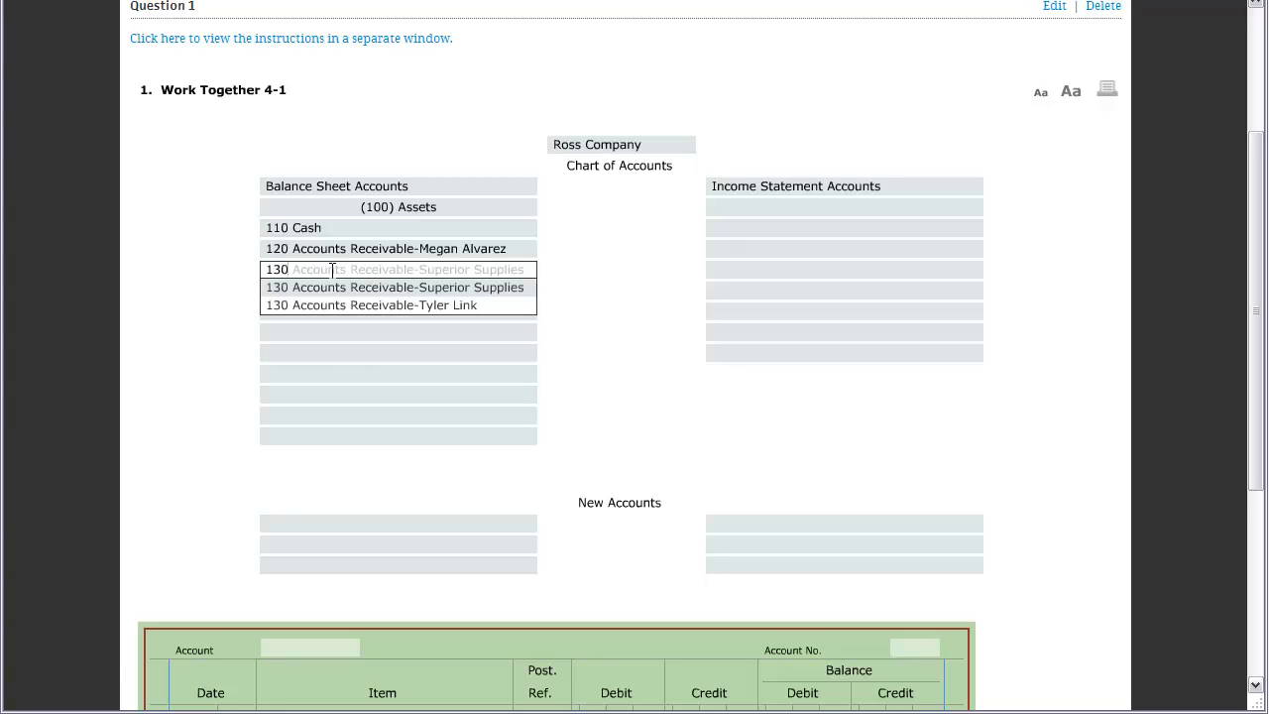
{"action": "left_click", "coordinate": [384, 304]}
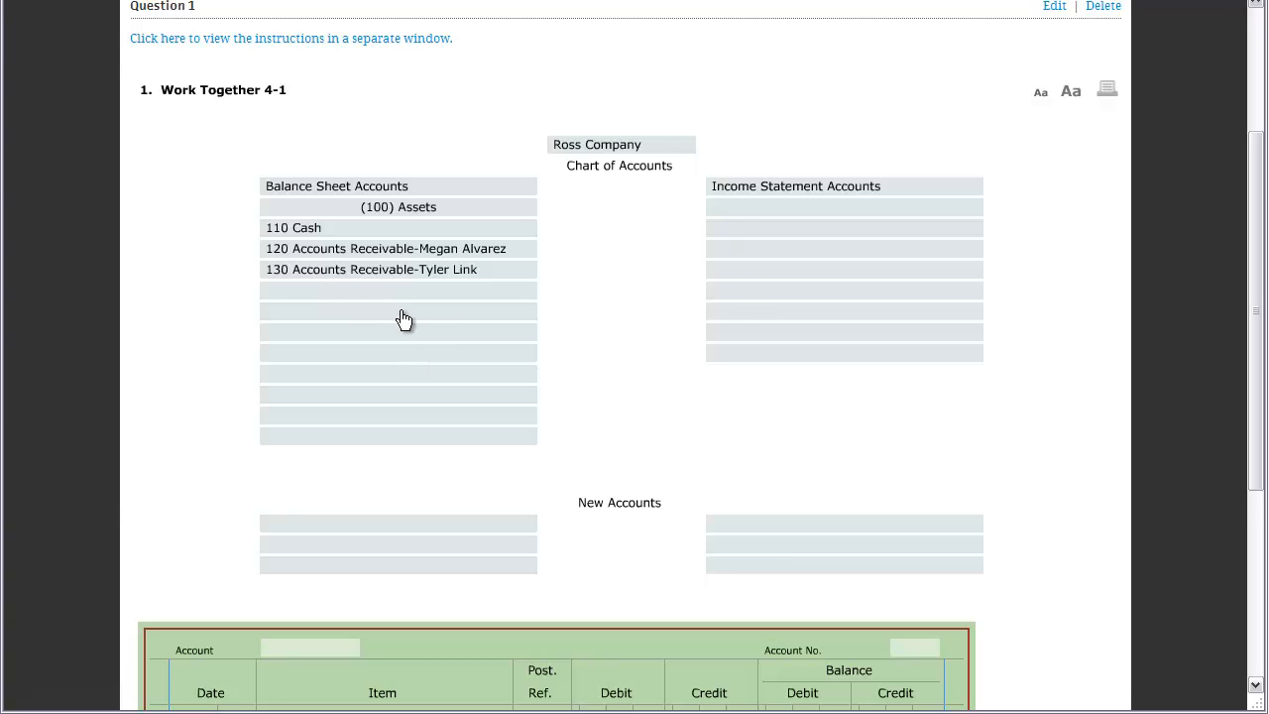
- Find Supplies in the instructions' account list and enter 140 Supplies as the next asset account
{"action": "key", "text": "alt+Tab"}
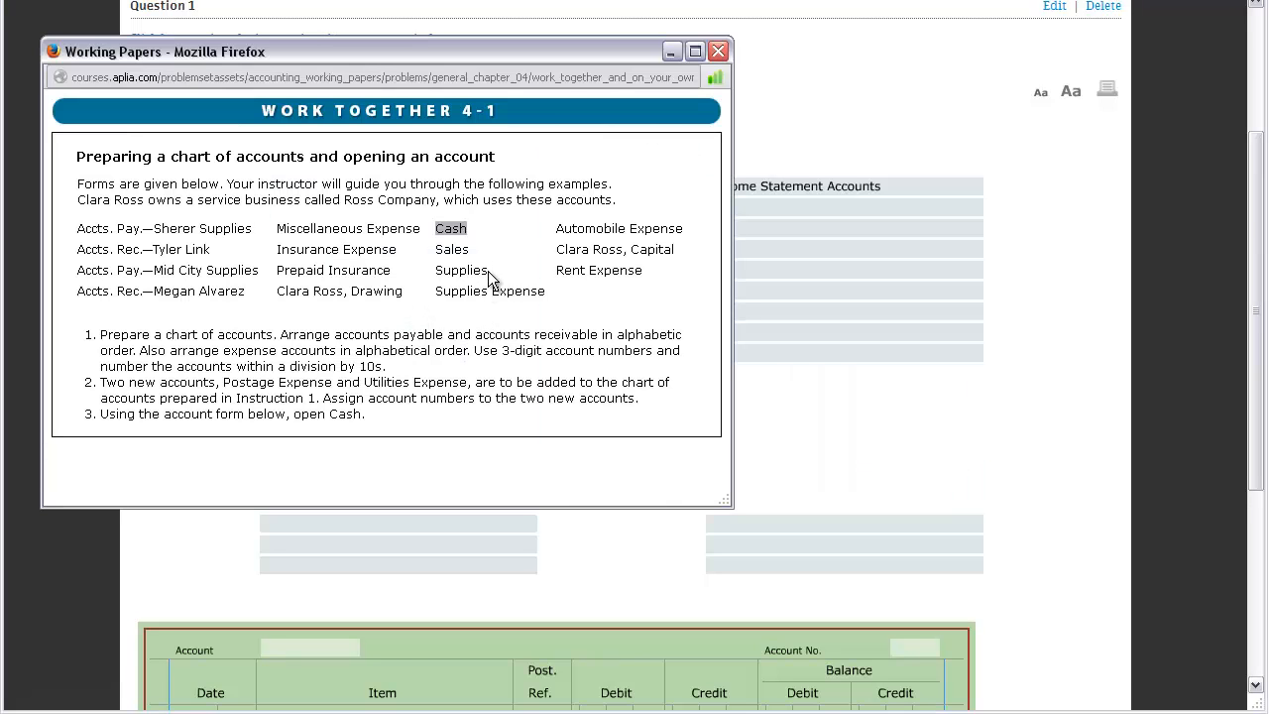
{"action": "left_click_drag", "start_coordinate": [489, 271], "coordinate": [439, 271]}
{"action": "key", "text": "alt+Tab"}
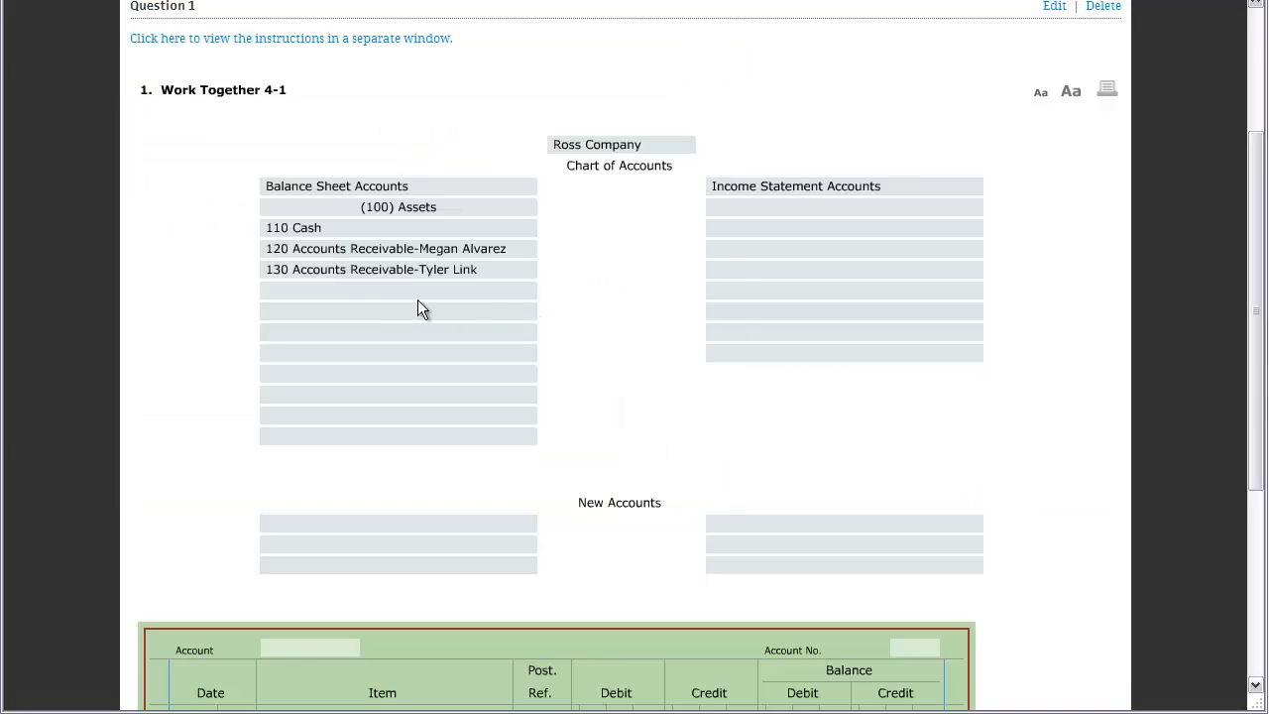
{"action": "left_click", "coordinate": [366, 290]}
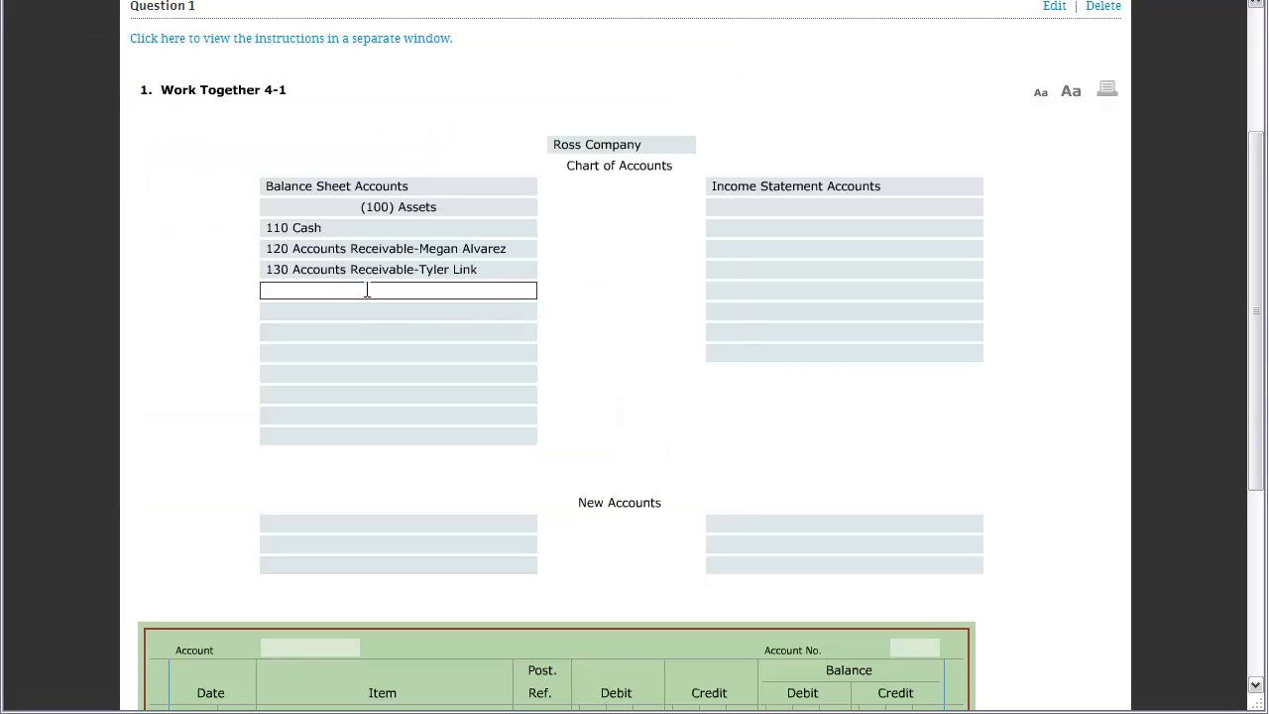
{"action": "type", "text": "140"}
{"action": "key", "text": "Tab"}
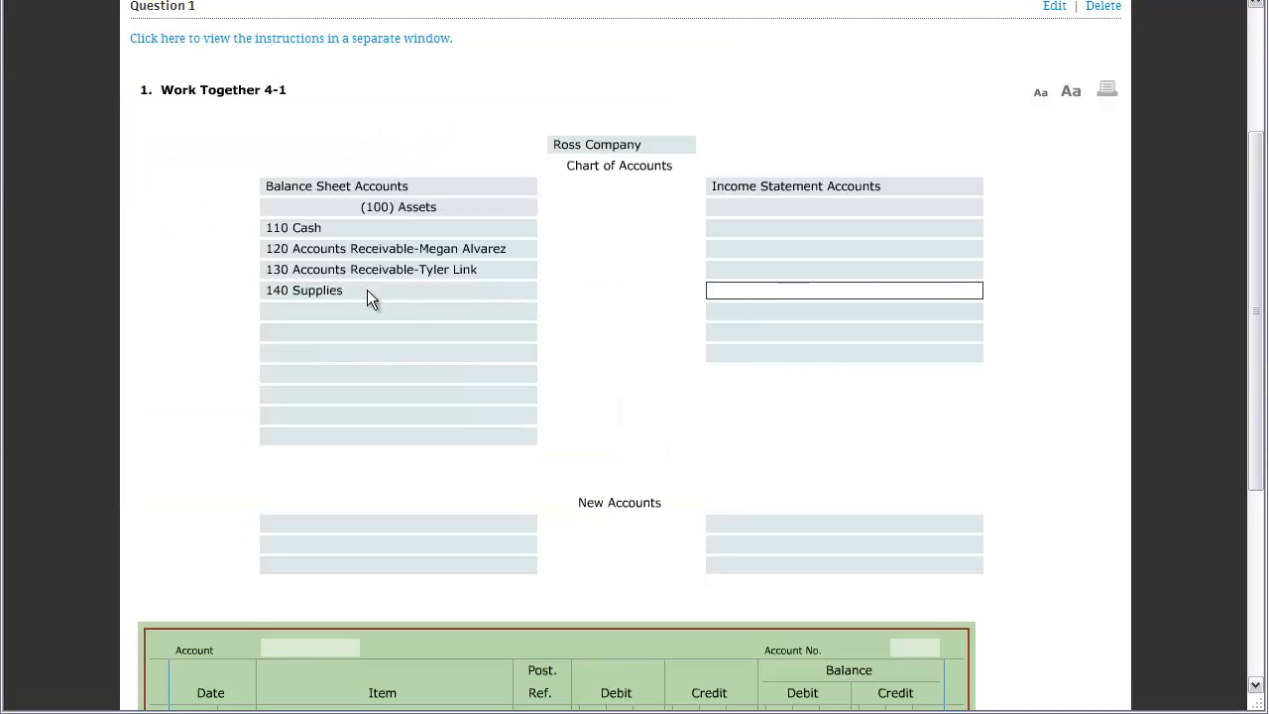
- Copy Prepaid Insurance from the instructions' account list and enter 150 Prepaid Insurance as the last asset account
{"action": "key", "text": "alt+Tab"}
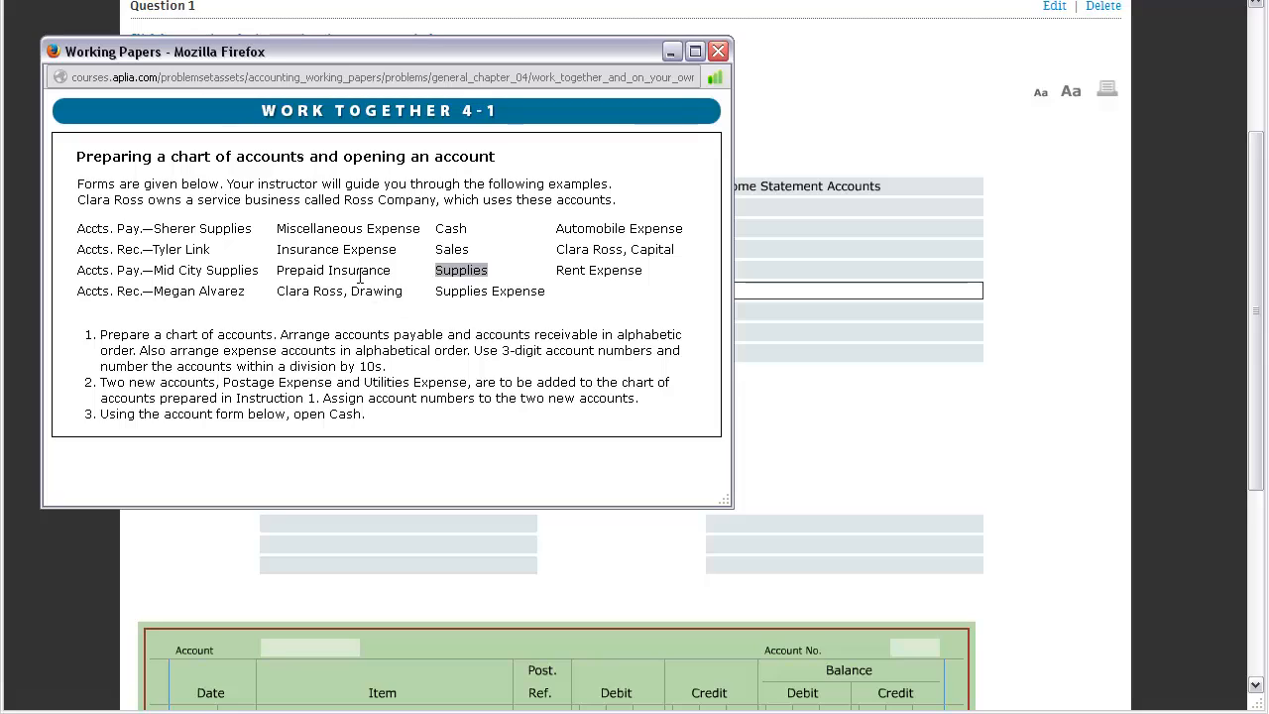
{"action": "left_click_drag", "start_coordinate": [392, 270], "coordinate": [275, 269]}
{"action": "key", "text": "ctrl+c"}
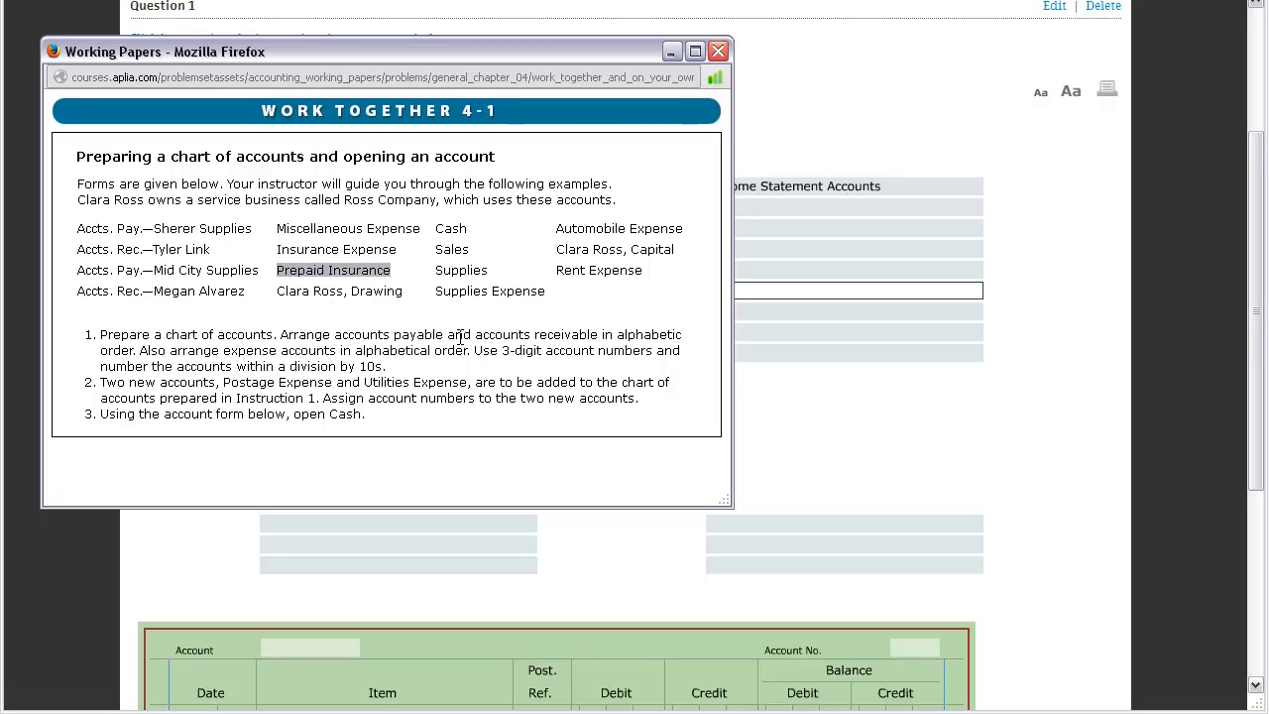
{"action": "key", "text": "alt+Tab"}
{"action": "left_click", "coordinate": [384, 311]}
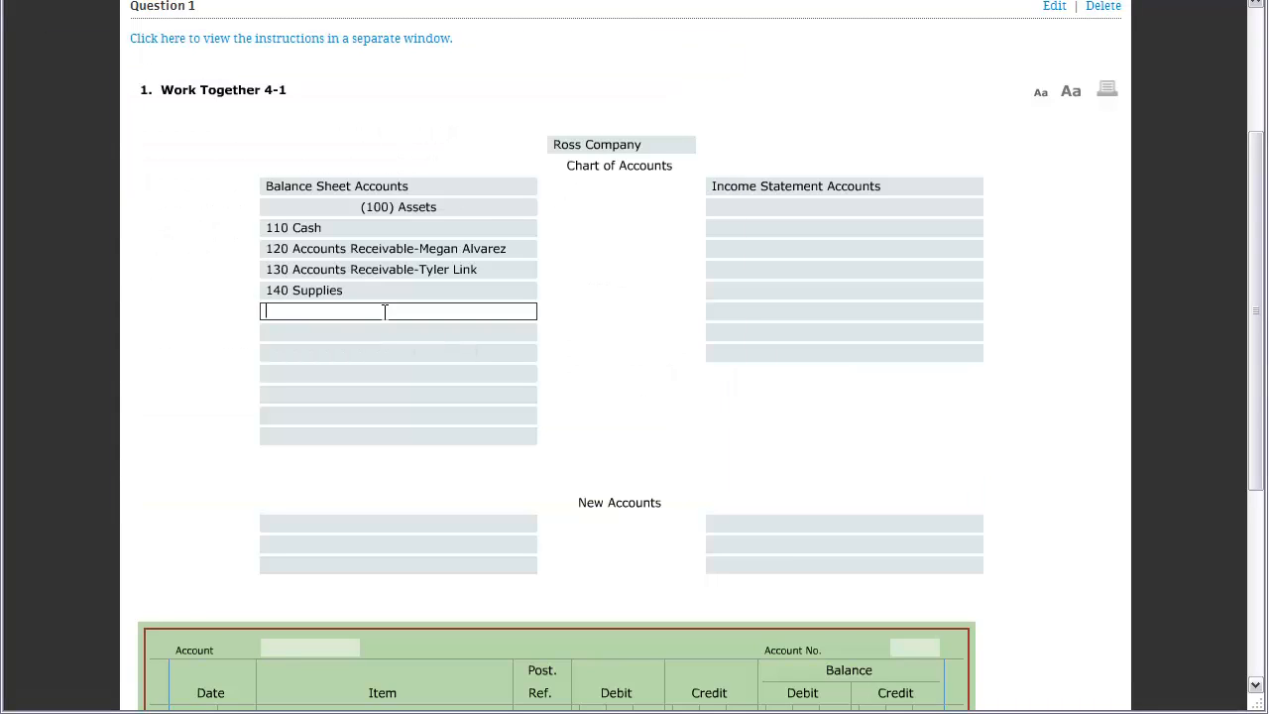
{"action": "type", "text": "150"}
{"action": "key", "text": "ctrl+v"}
{"action": "key", "text": "Tab"}
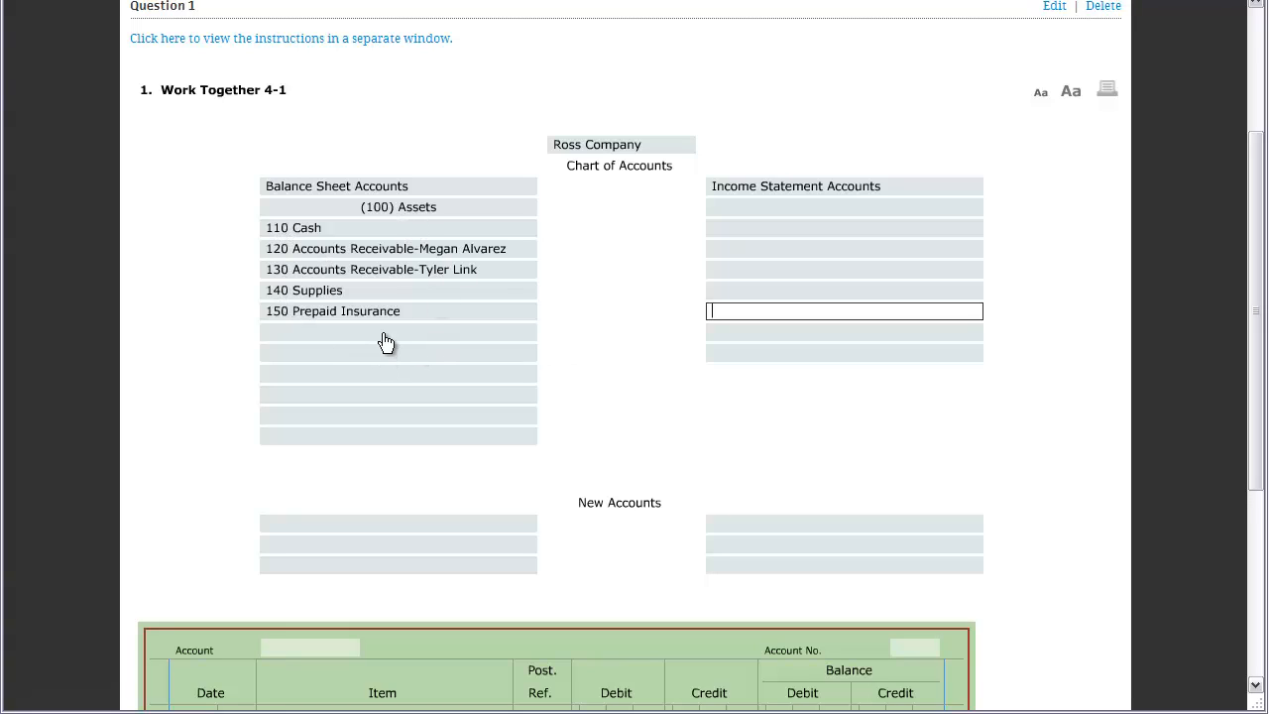
- Enter (200) Liabilities as the division heading below the asset accounts
{"action": "left_click", "coordinate": [466, 334]}
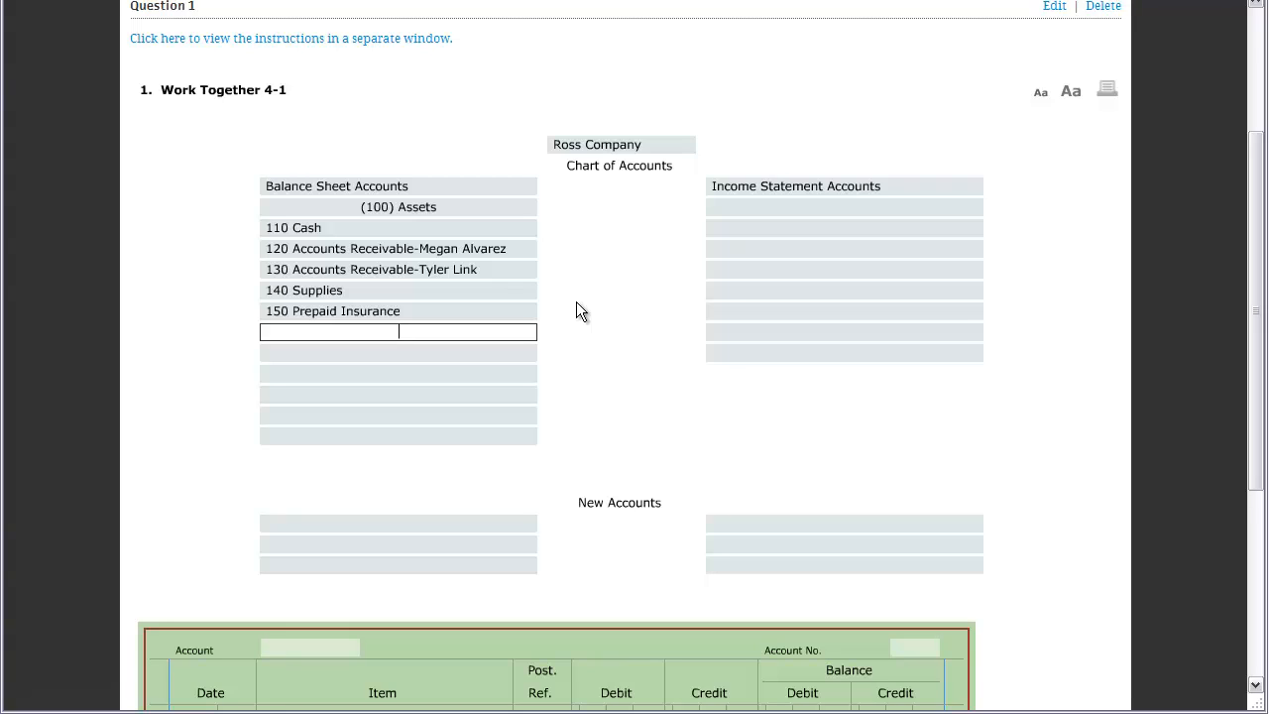
{"action": "type", "text": "("}
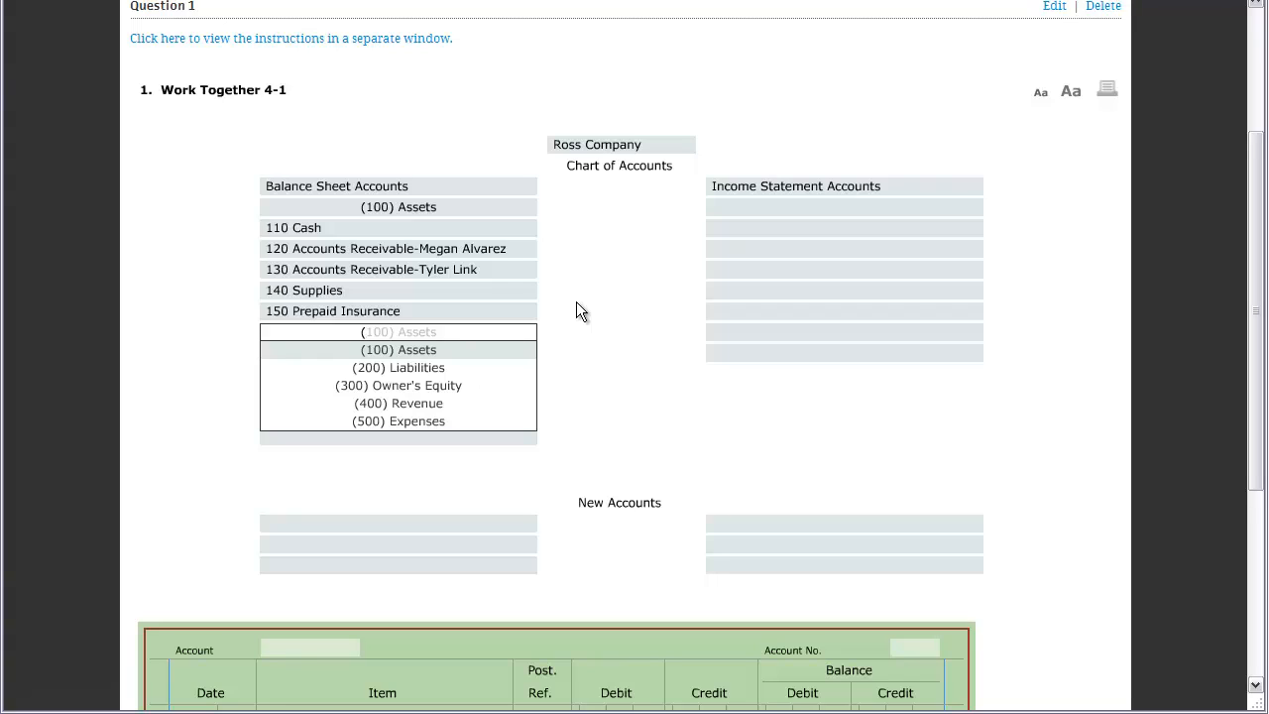
{"action": "type", "text": "20"}
{"action": "key", "text": "Tab"}
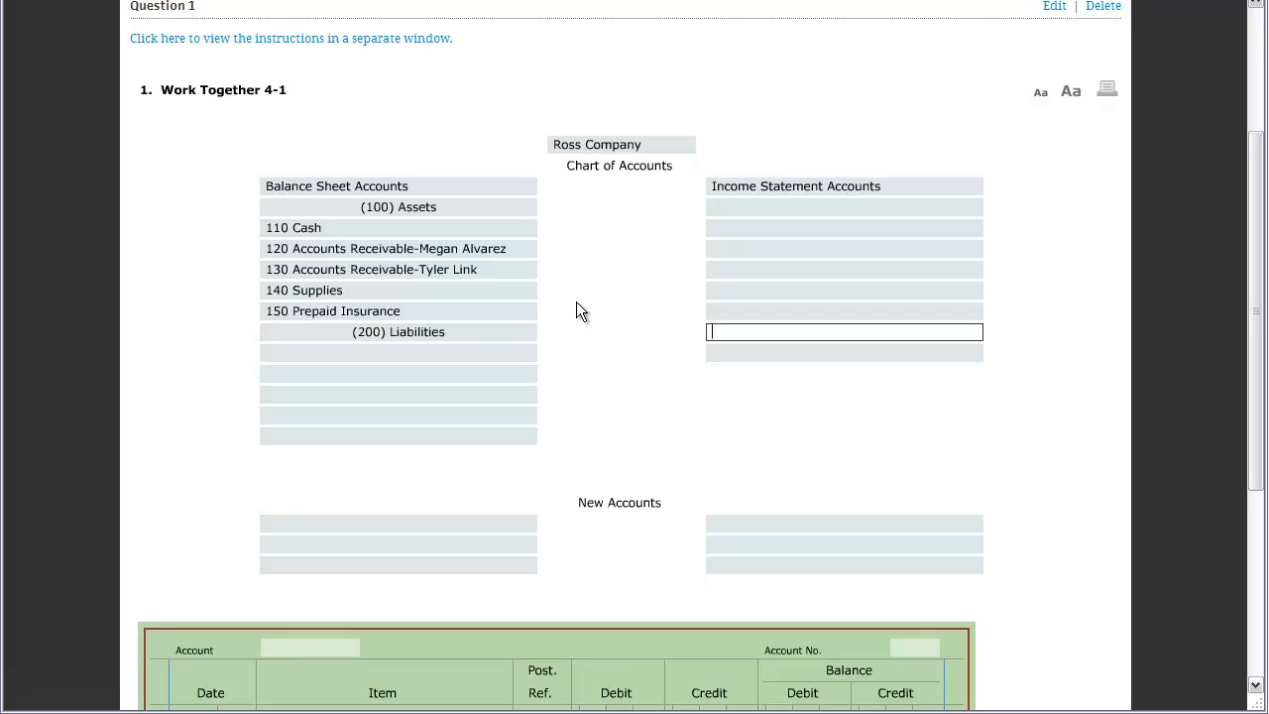
- Enter 210 Accounts Payable-Mid City Supplies and 220 Accounts Payable-Sherer Supplies under the Liabilities heading, checking the vendors in the instructions
{"action": "left_click", "coordinate": [369, 354]}
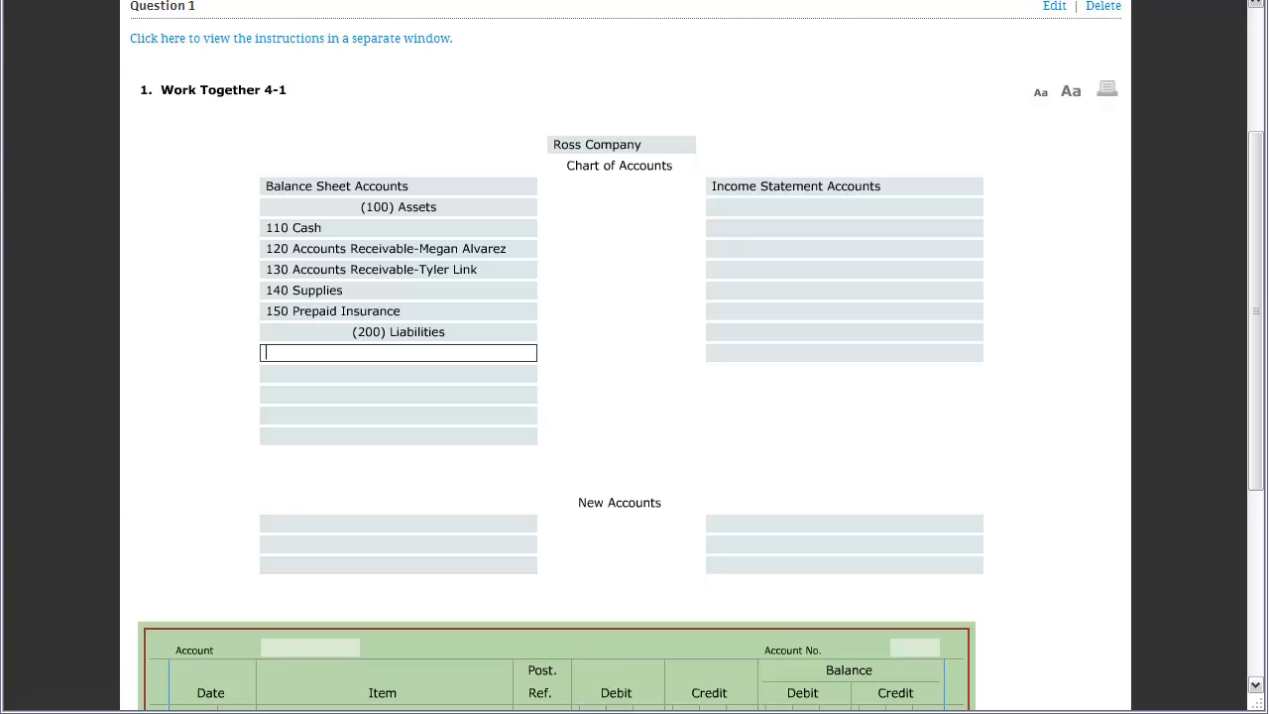
{"action": "key", "text": "alt+Tab"}
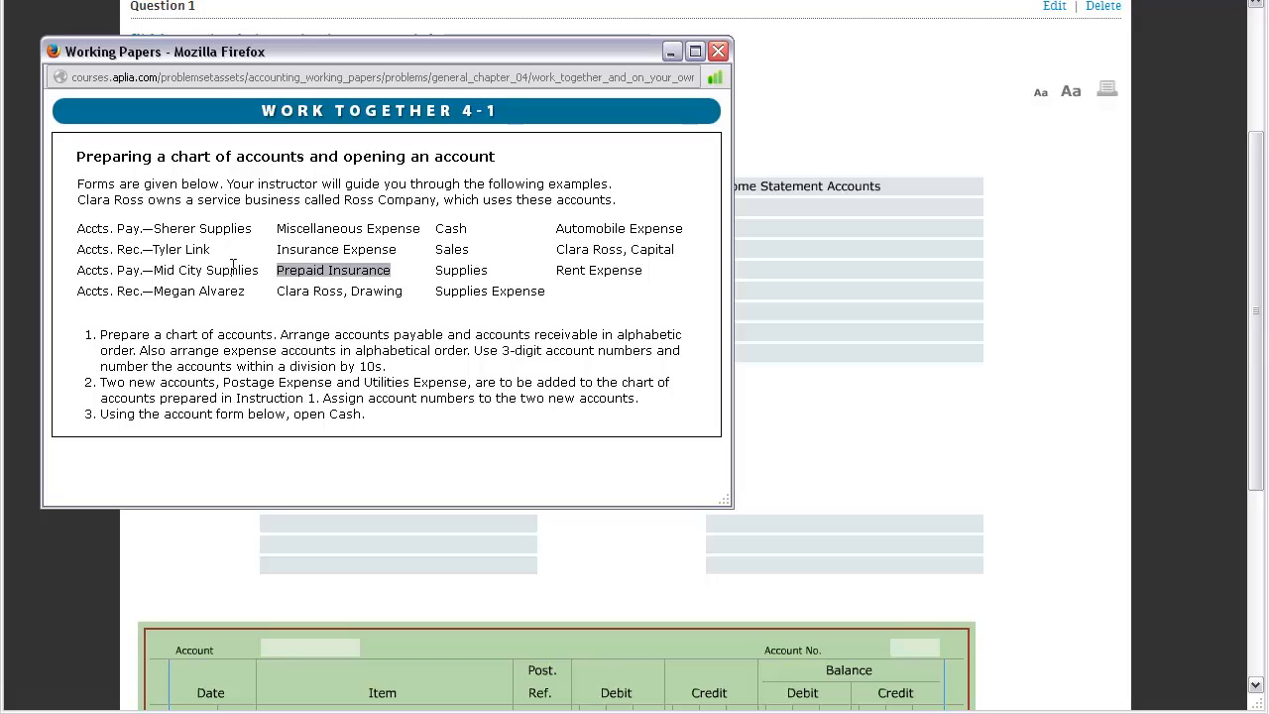
{"action": "key", "text": "alt+Tab"}
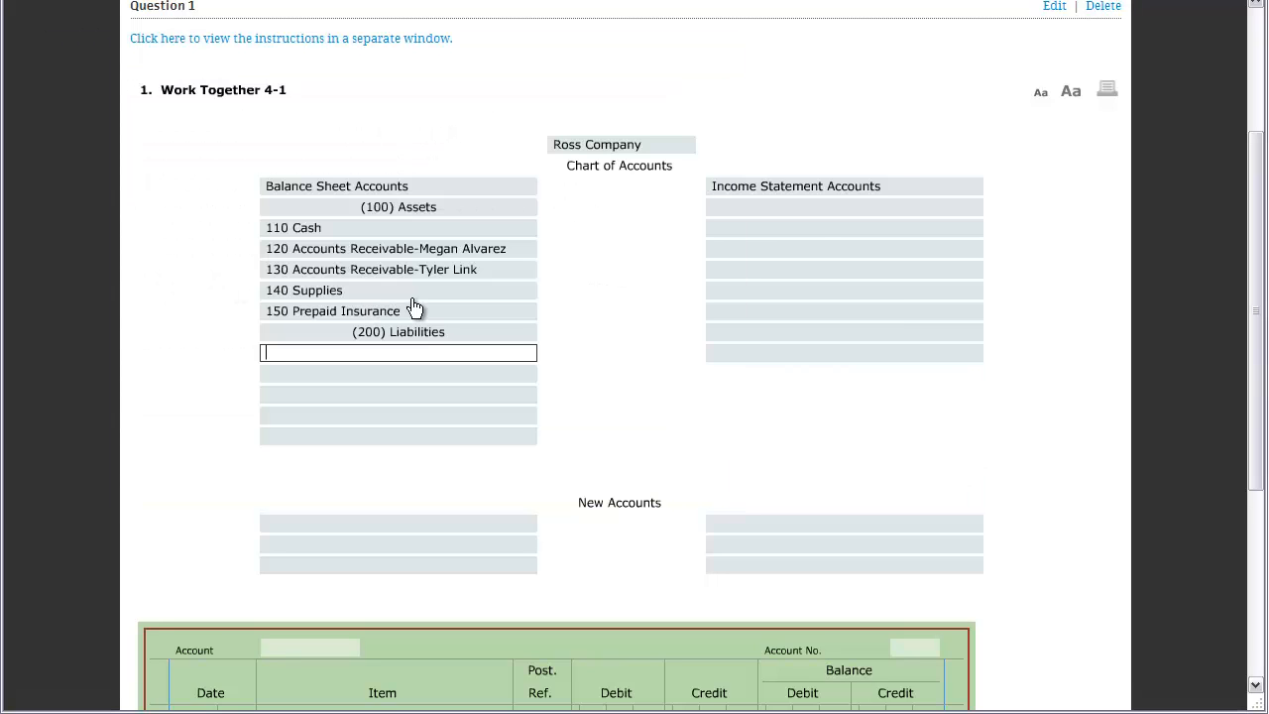
{"action": "type", "text": "2"}
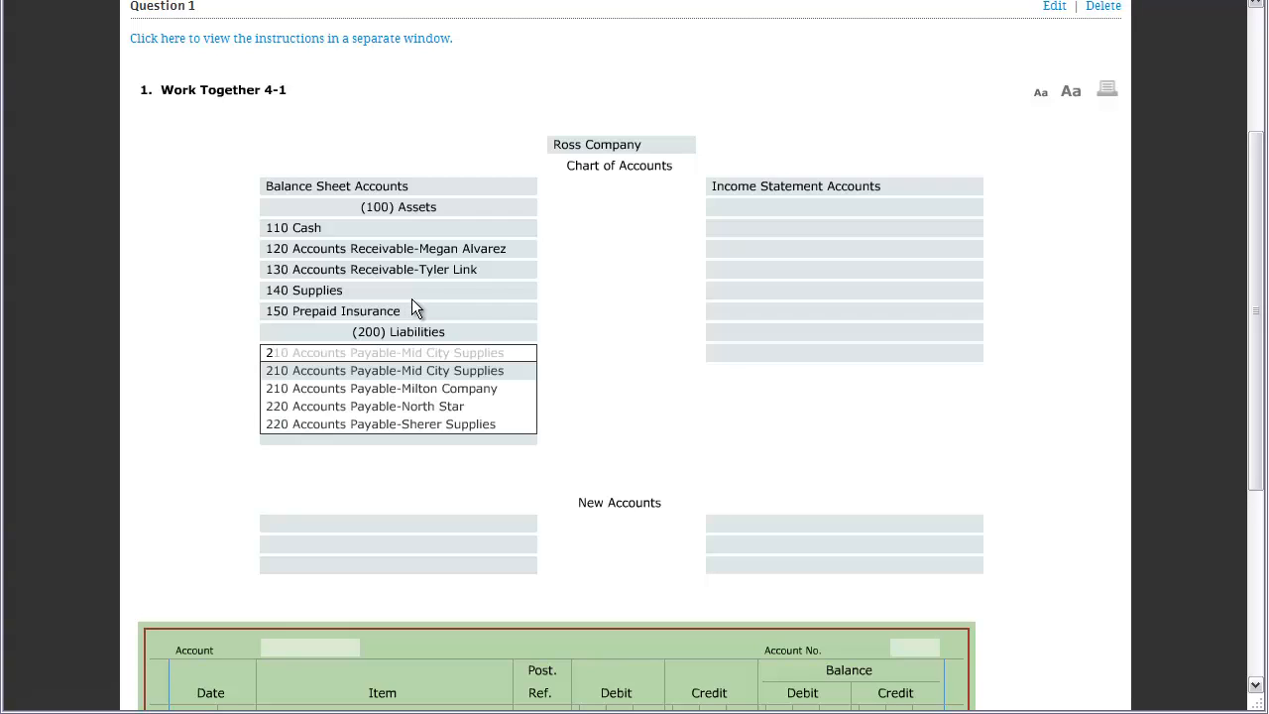
{"action": "type", "text": "10"}
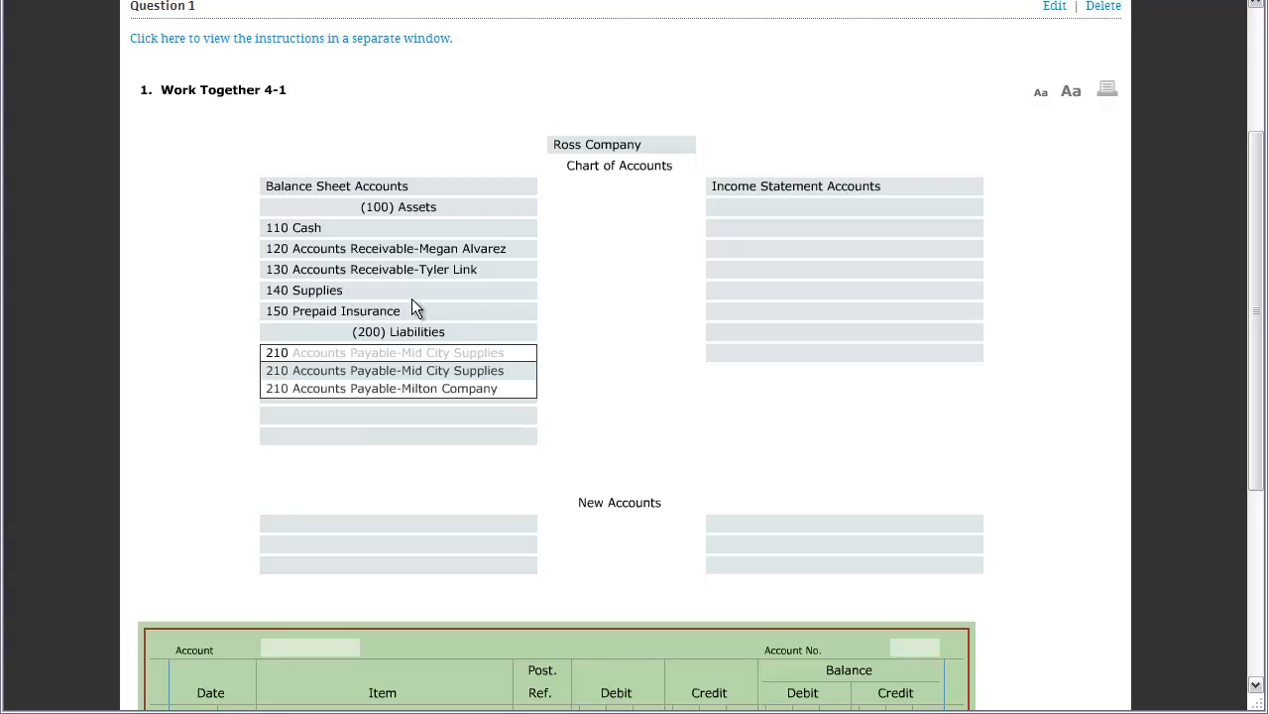
{"action": "left_click", "coordinate": [401, 374]}
{"action": "left_click", "coordinate": [351, 374]}
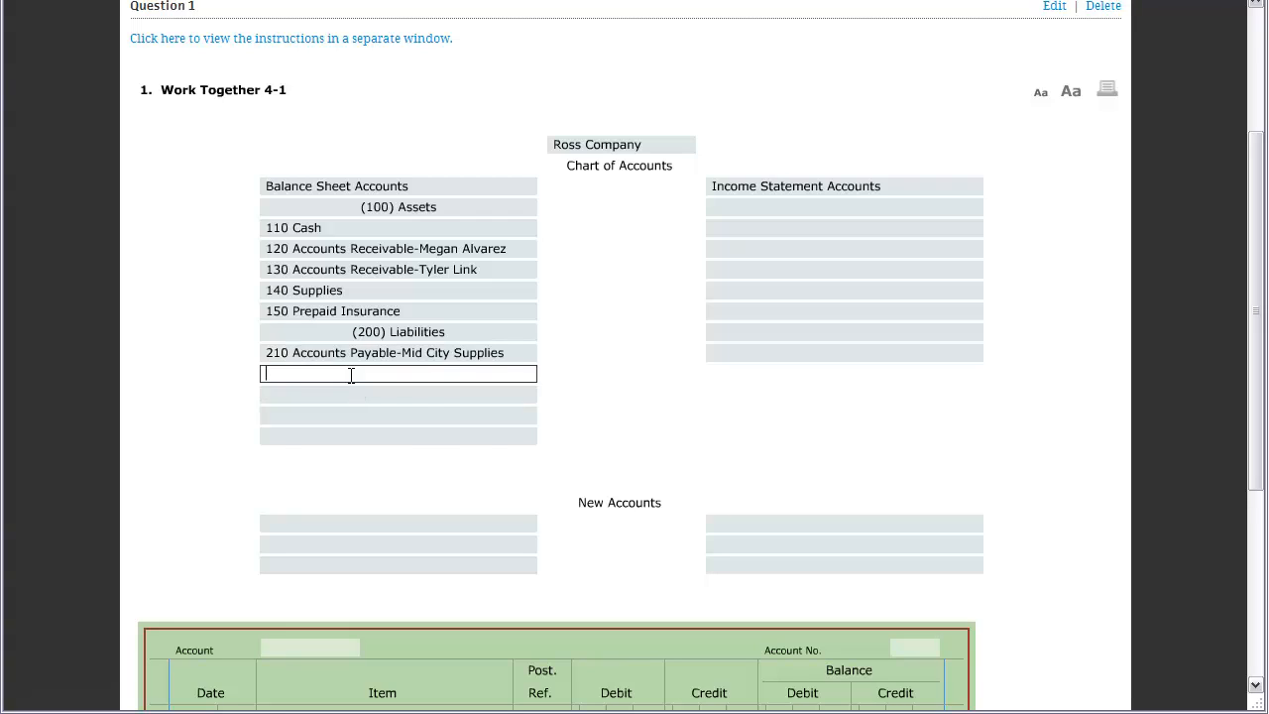
{"action": "type", "text": "220"}
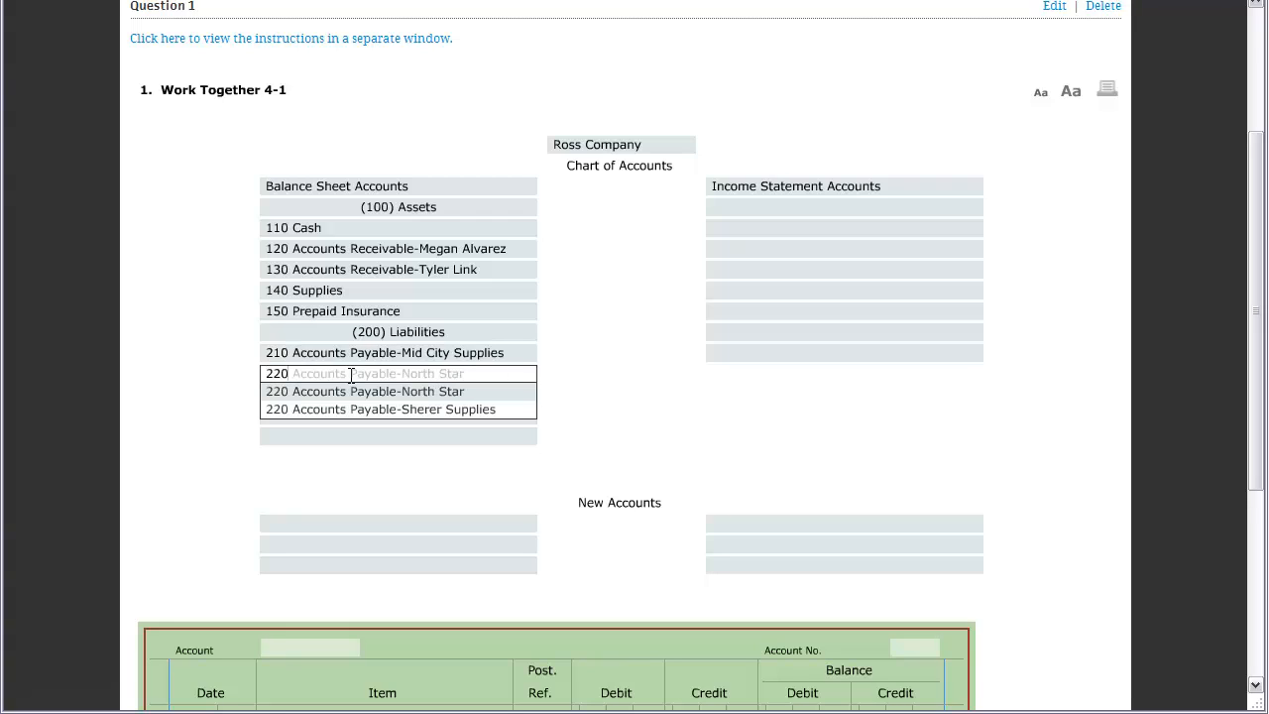
{"action": "left_click", "coordinate": [392, 409]}
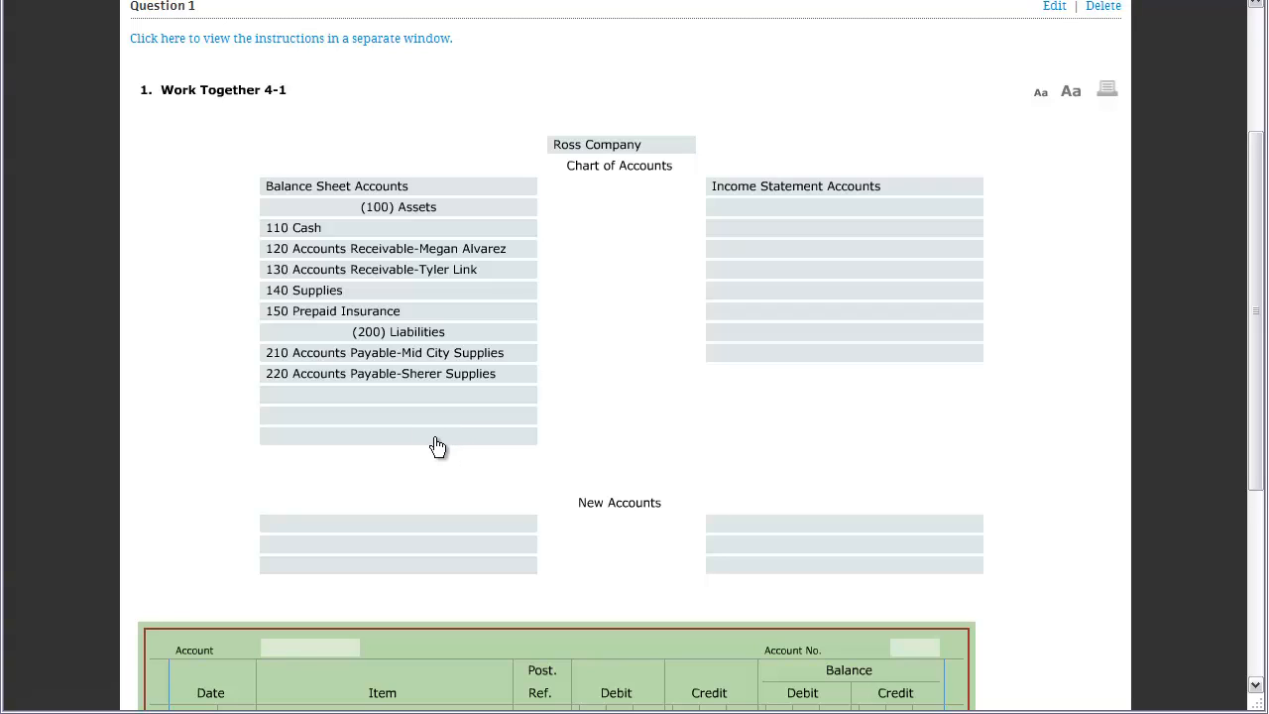
- Enter (300) Owner's Equity as the division heading below the liability accounts
{"action": "left_click", "coordinate": [399, 394]}
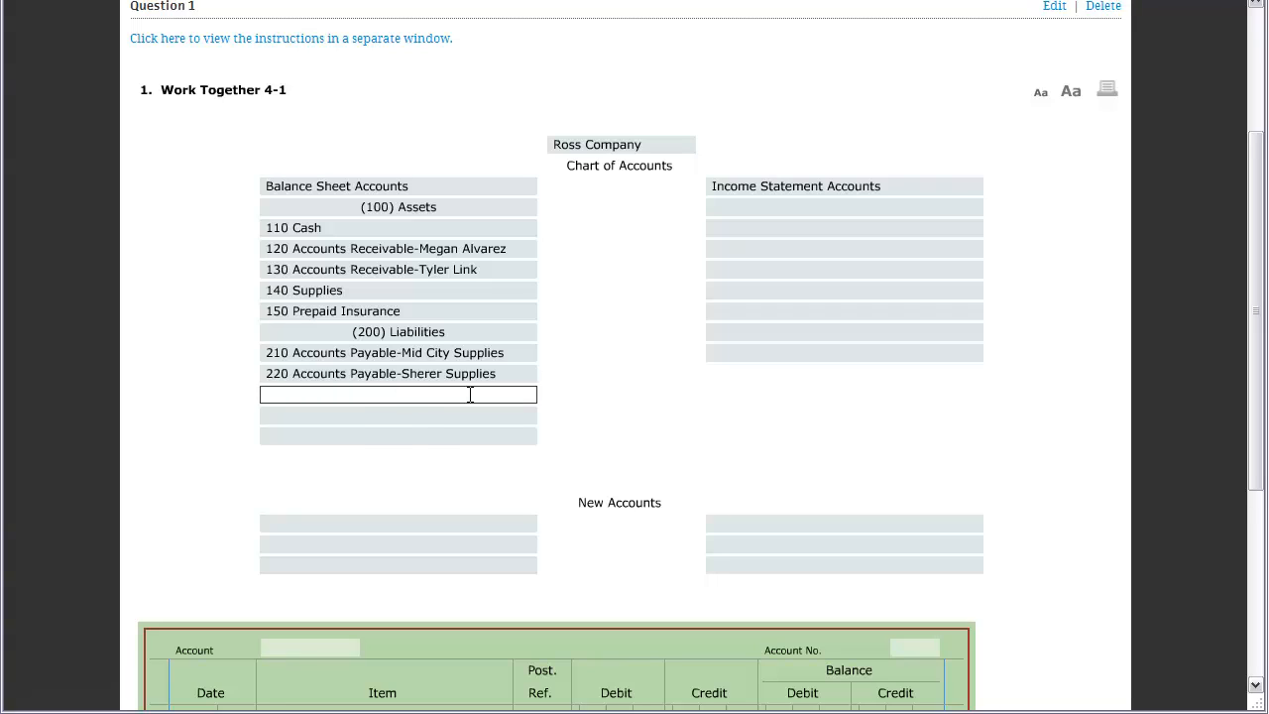
{"action": "type", "text": "("}
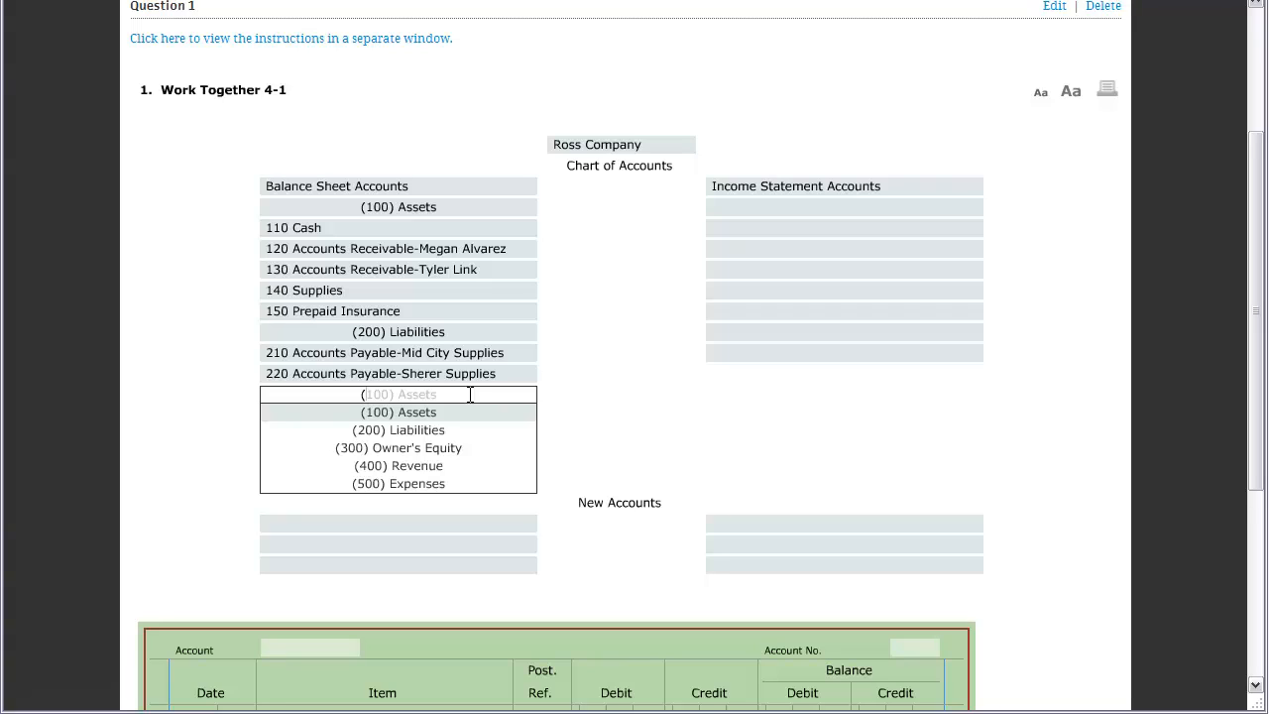
{"action": "type", "text": "30"}
{"action": "key", "text": "Return"}
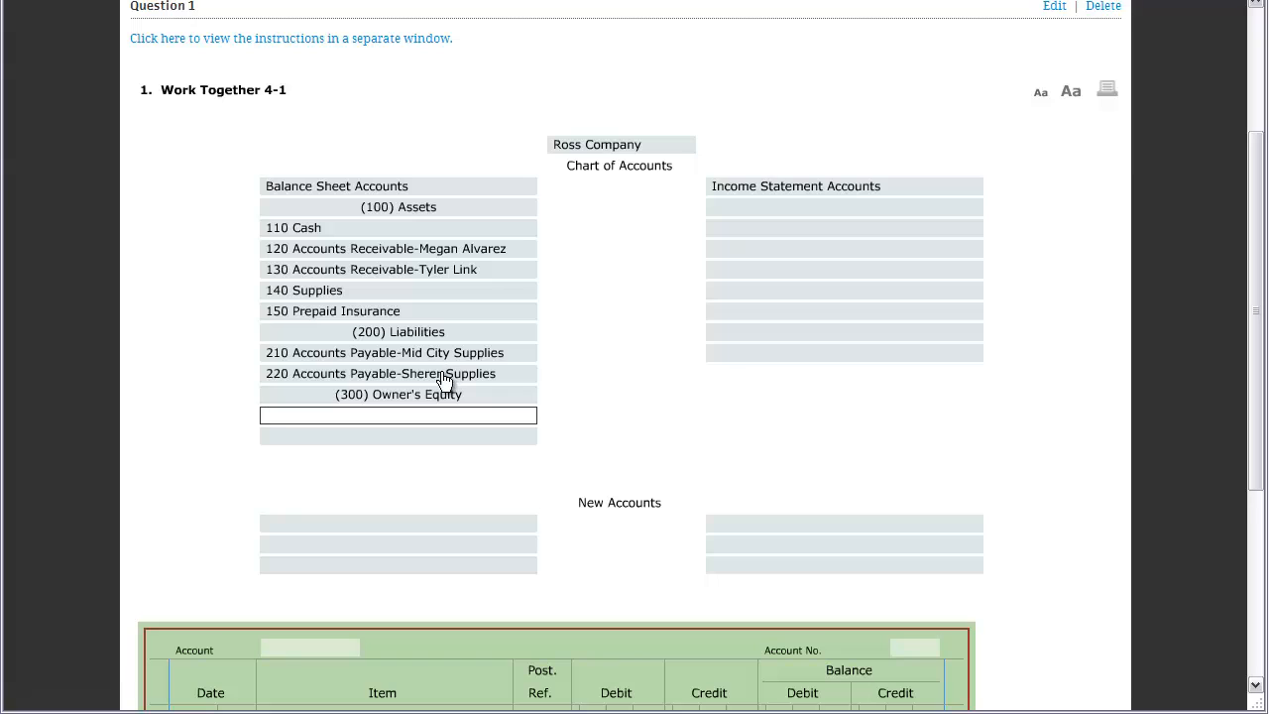
- Find the owner's Drawing and Capital accounts in the instructions' account list and return to the chart of accounts
{"action": "key", "text": "alt+Tab"}
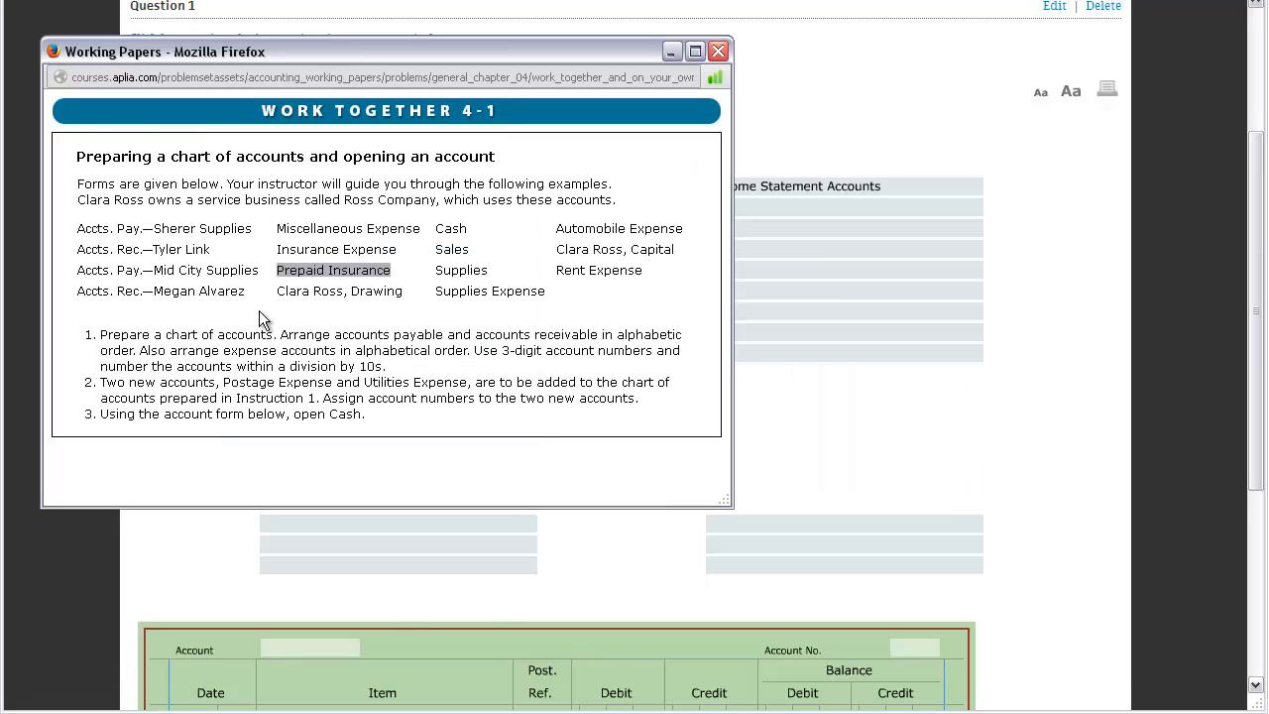
{"action": "left_click_drag", "start_coordinate": [404, 293], "coordinate": [276, 291]}
{"action": "left_click_drag", "start_coordinate": [675, 248], "coordinate": [555, 249]}
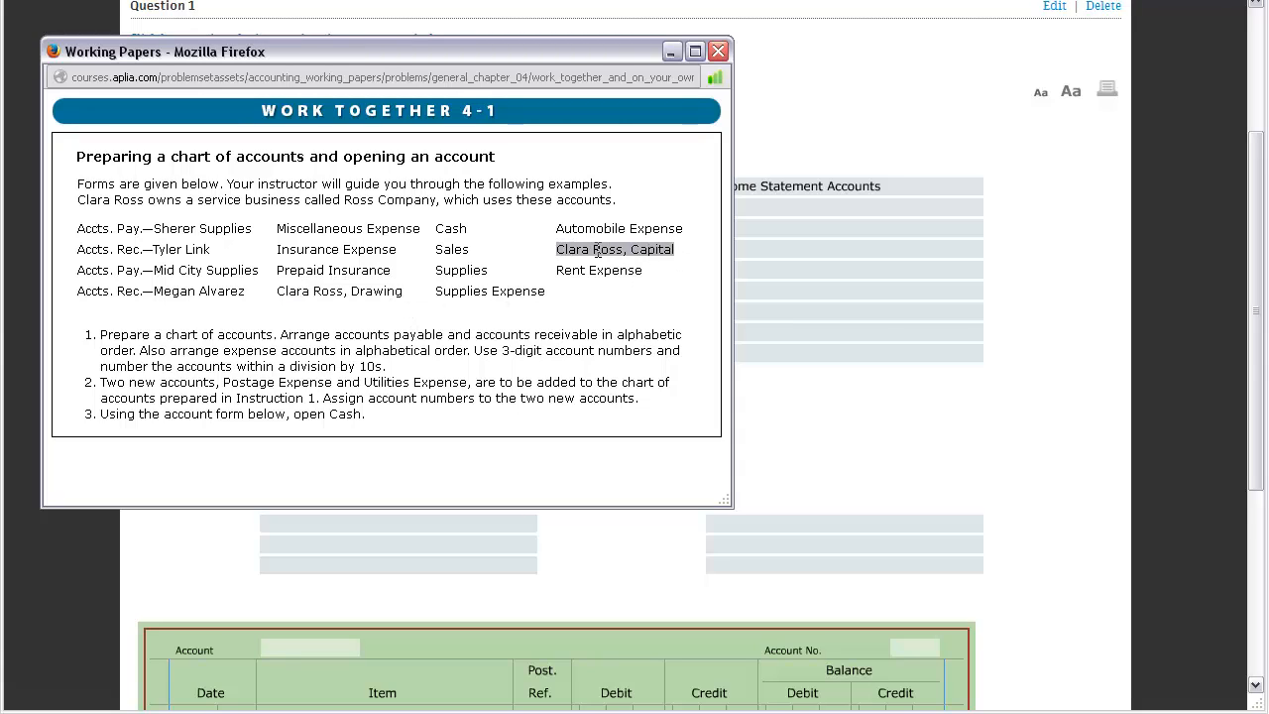
{"action": "key", "text": "ctrl+w"}
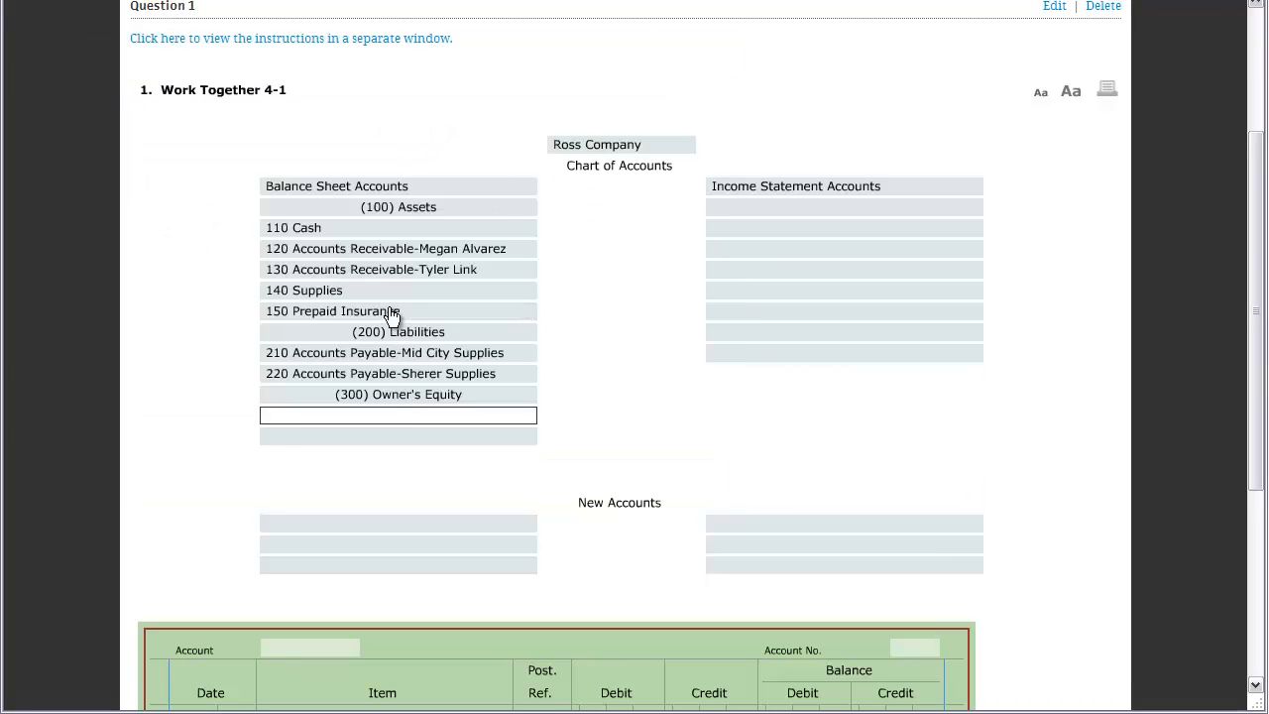
{"action": "type", "text": "Cla"}
{"action": "key", "text": "BackSpace"}
{"action": "key", "text": "BackSpace"}
{"action": "key", "text": "BackSpace"}
{"action": "key", "text": "alt+Tab"}
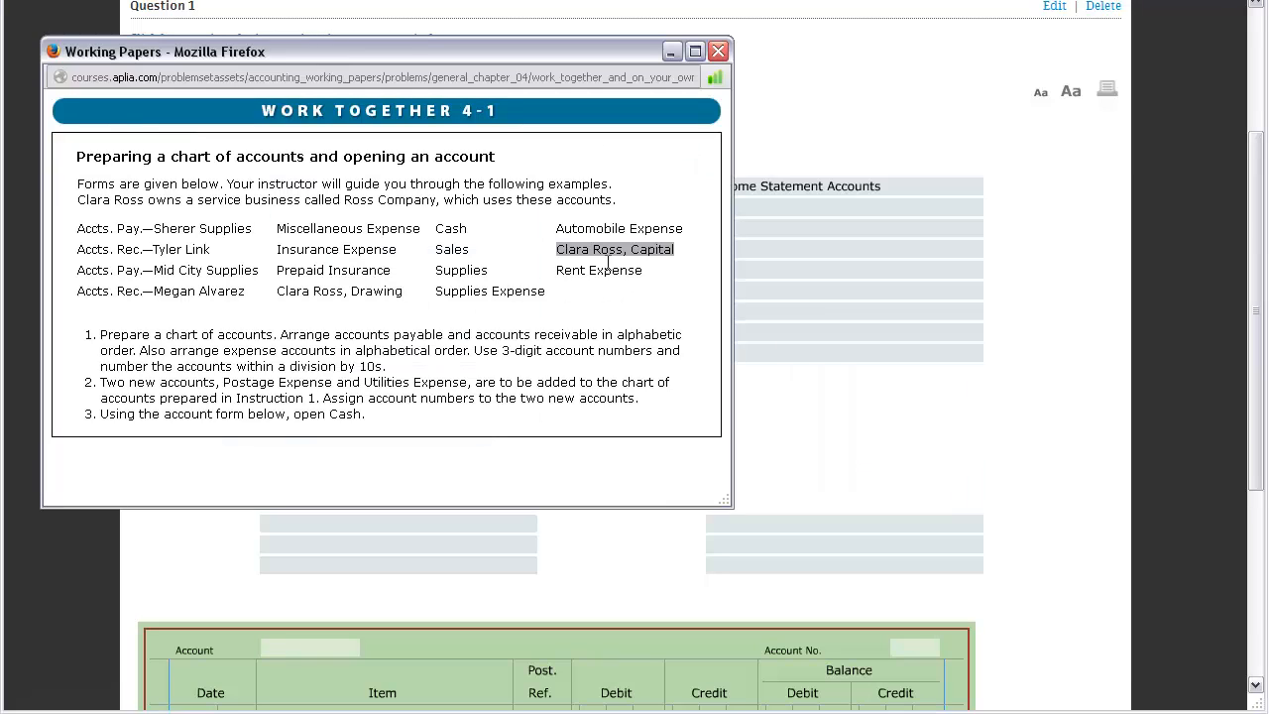
{"action": "key", "text": "alt+Tab"}
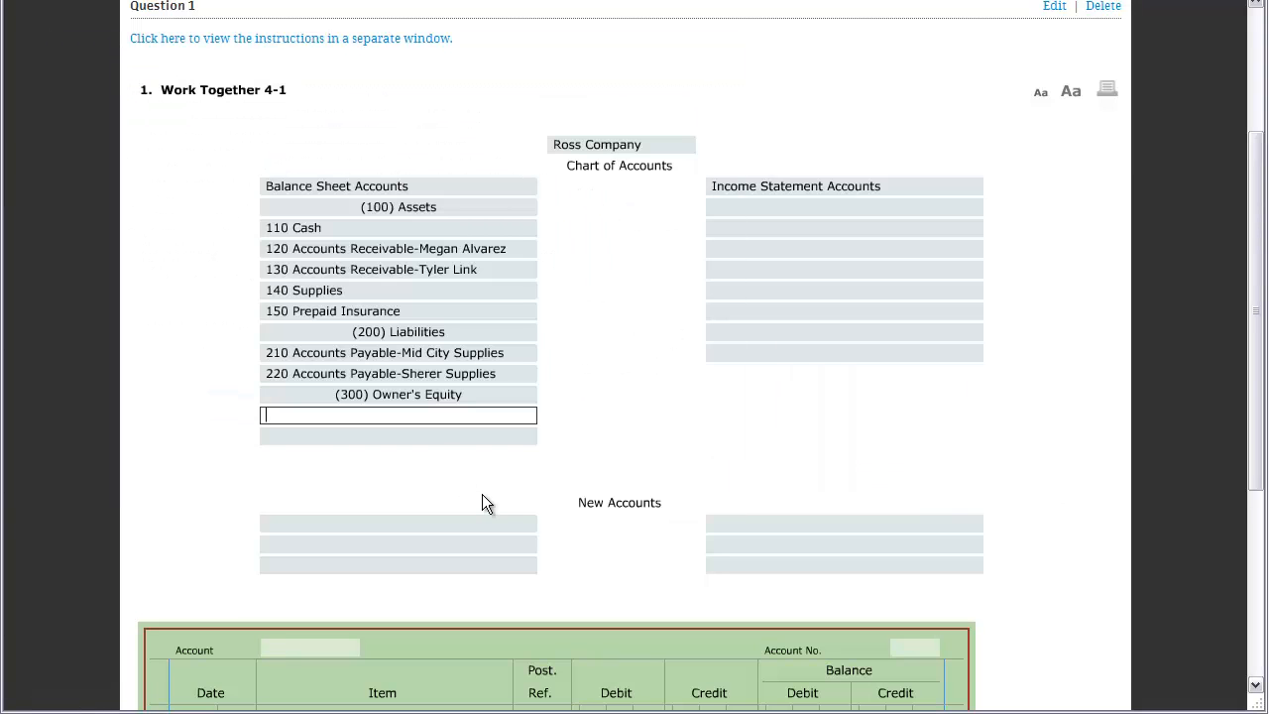
- Enter the owner's Capital account as 310 and Drawing account as 320 under the Owner's Equity heading
{"action": "type", "text": "31"}
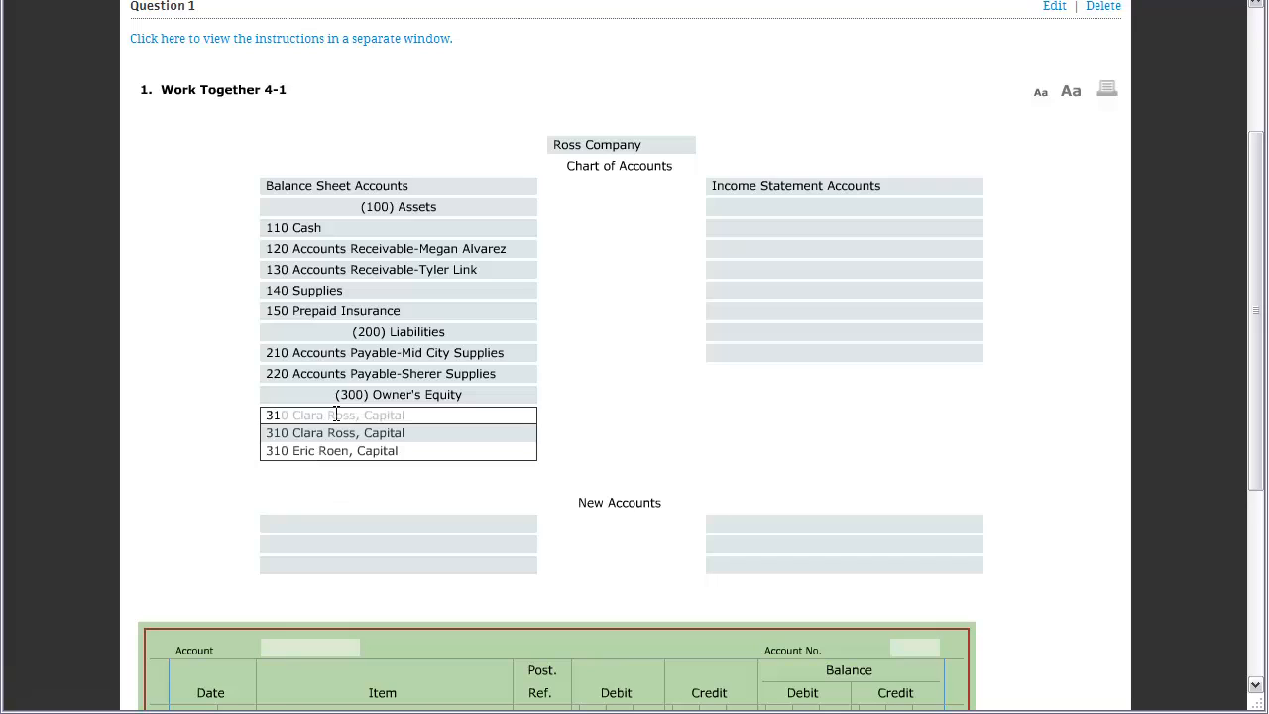
{"action": "type", "text": "0 Clar"}
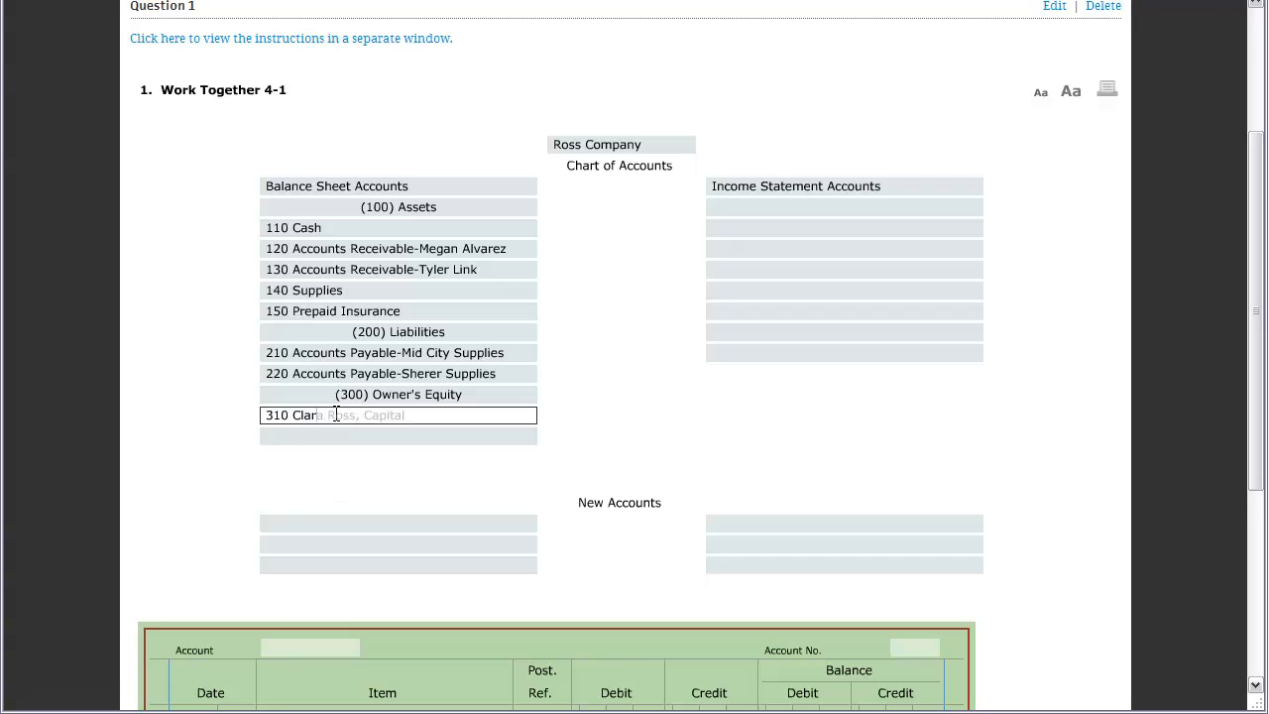
{"action": "key", "text": "Return"}
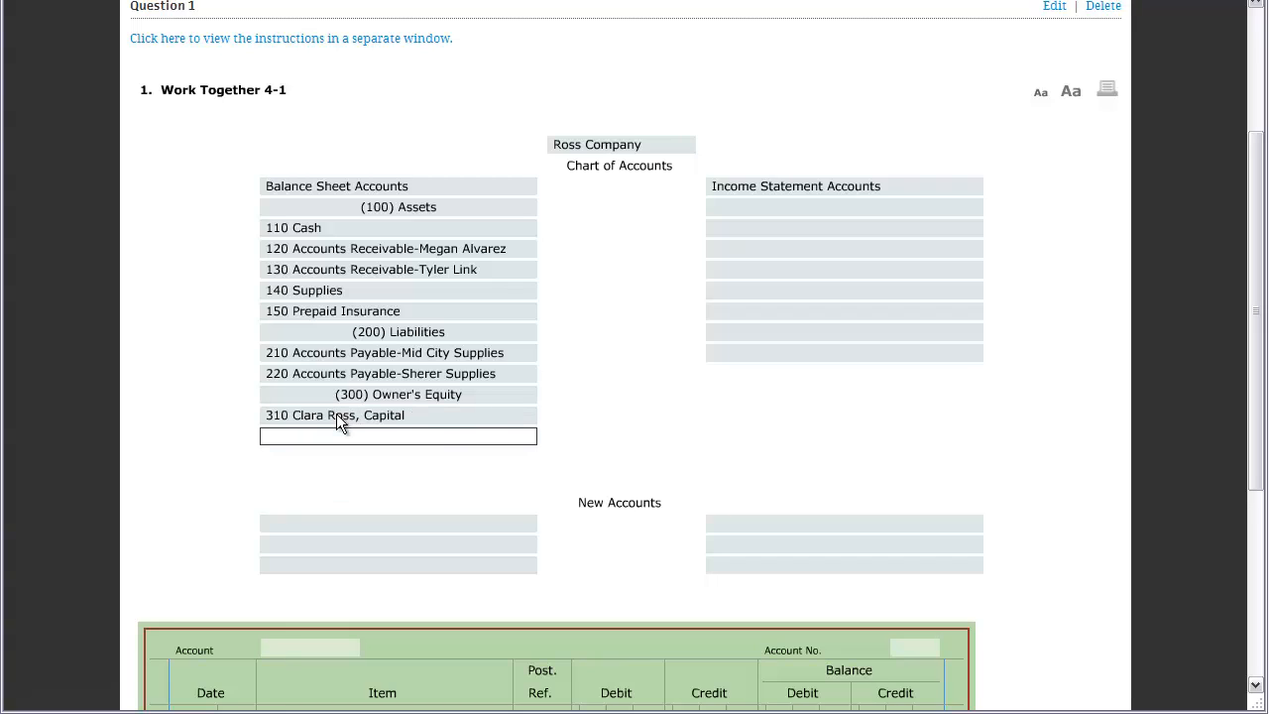
{"action": "type", "text": "320"}
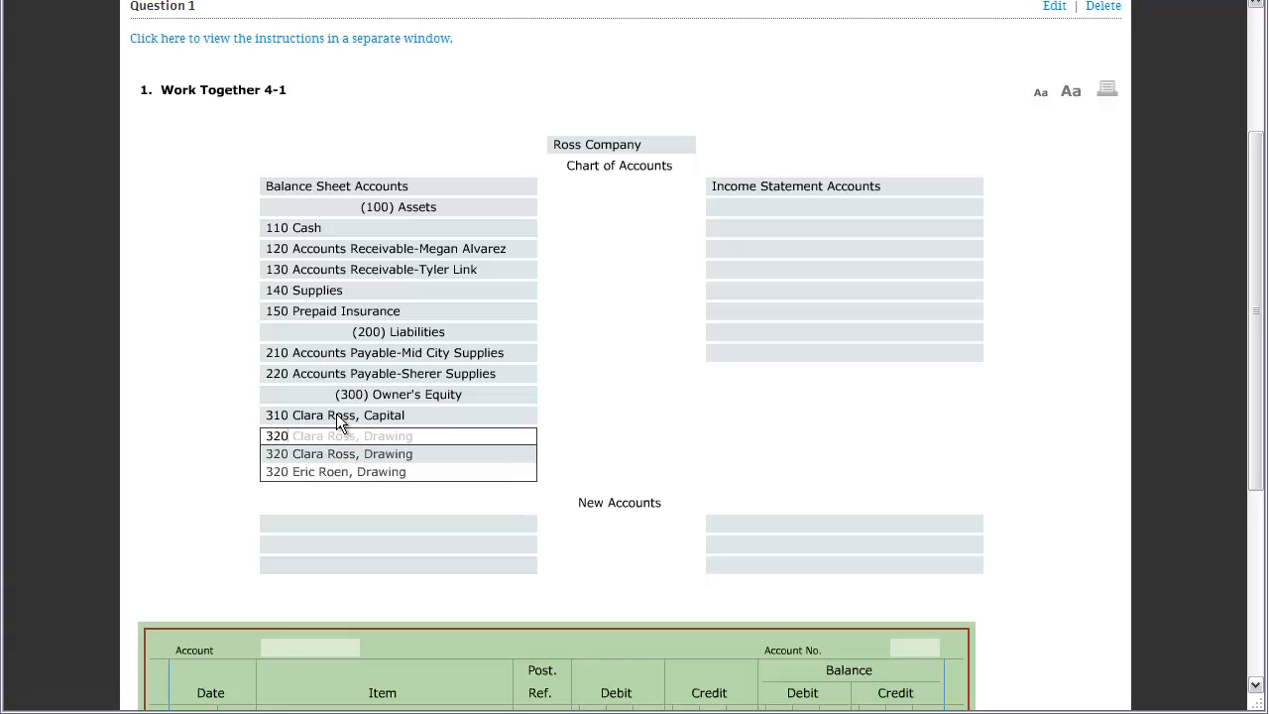
{"action": "left_click", "coordinate": [357, 453]}
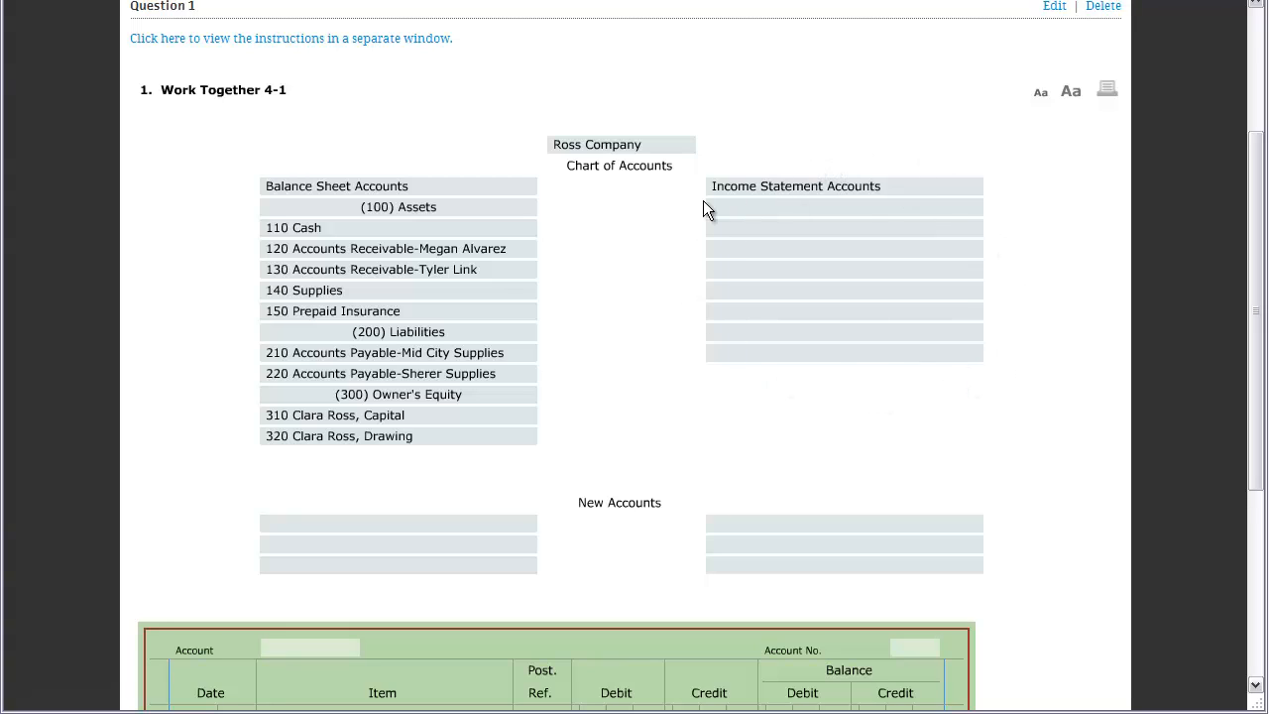
- Enter (400) Revenue as the first division heading under Income Statement Accounts
{"action": "left_click", "coordinate": [842, 207]}
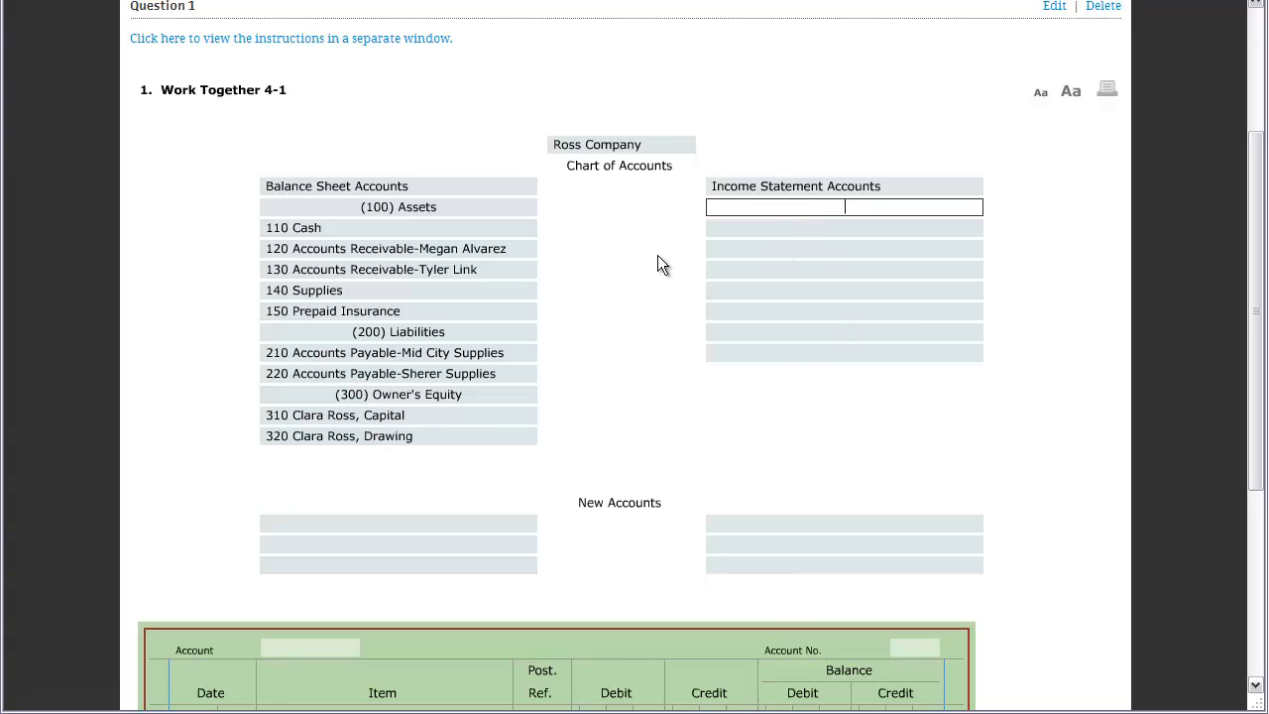
{"action": "type", "text": "("}
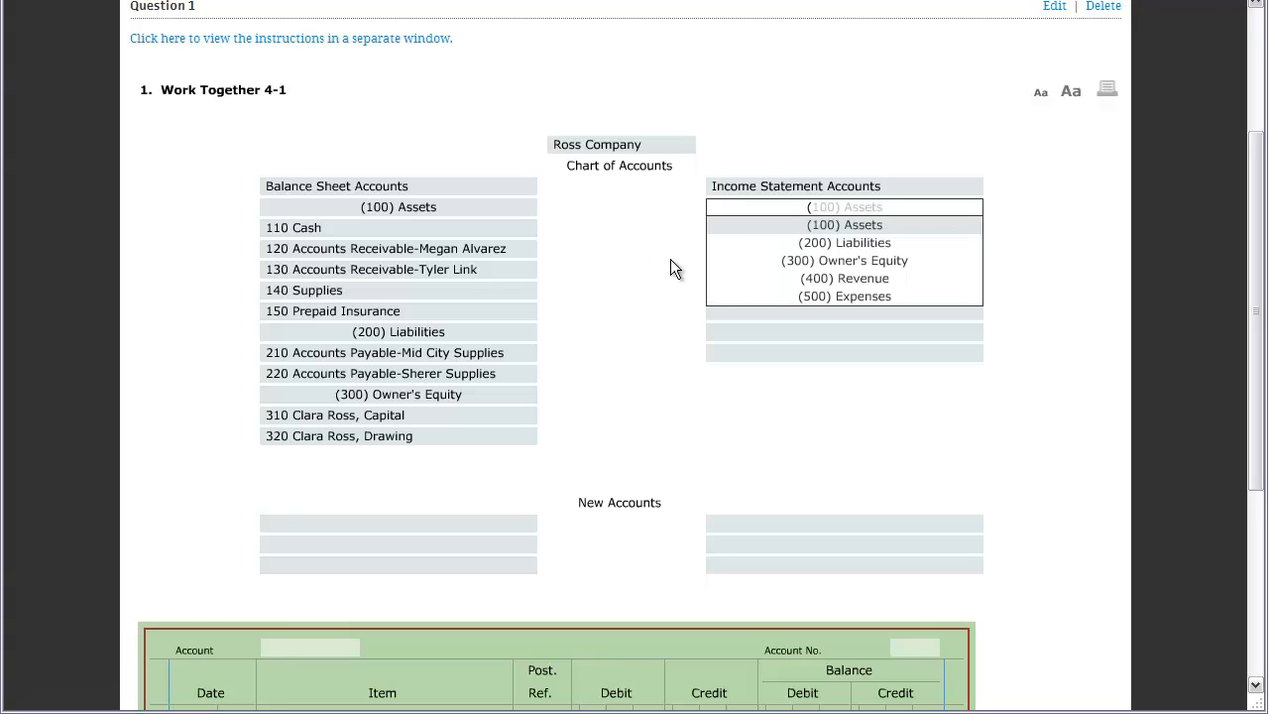
{"action": "left_click", "coordinate": [831, 278]}
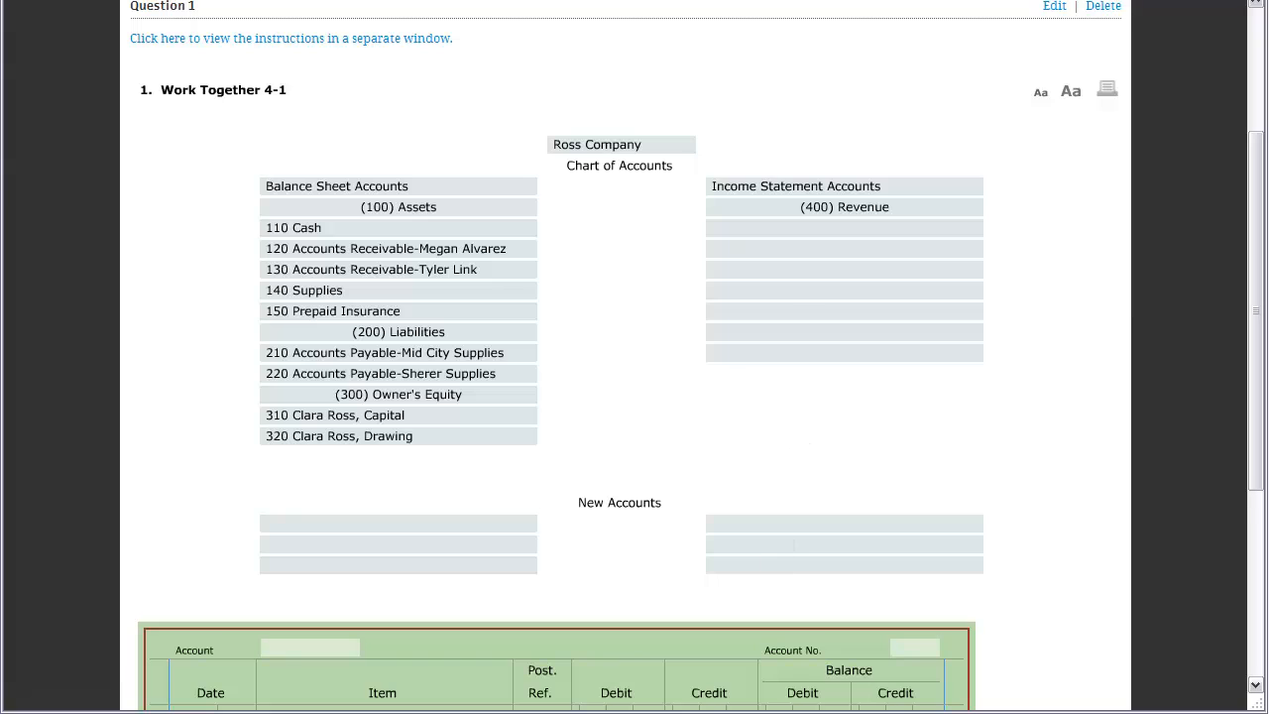
- Find Sales in the instructions' account list and enter 410 Sales below the Revenue heading
{"action": "left_click", "coordinate": [547, 711]}
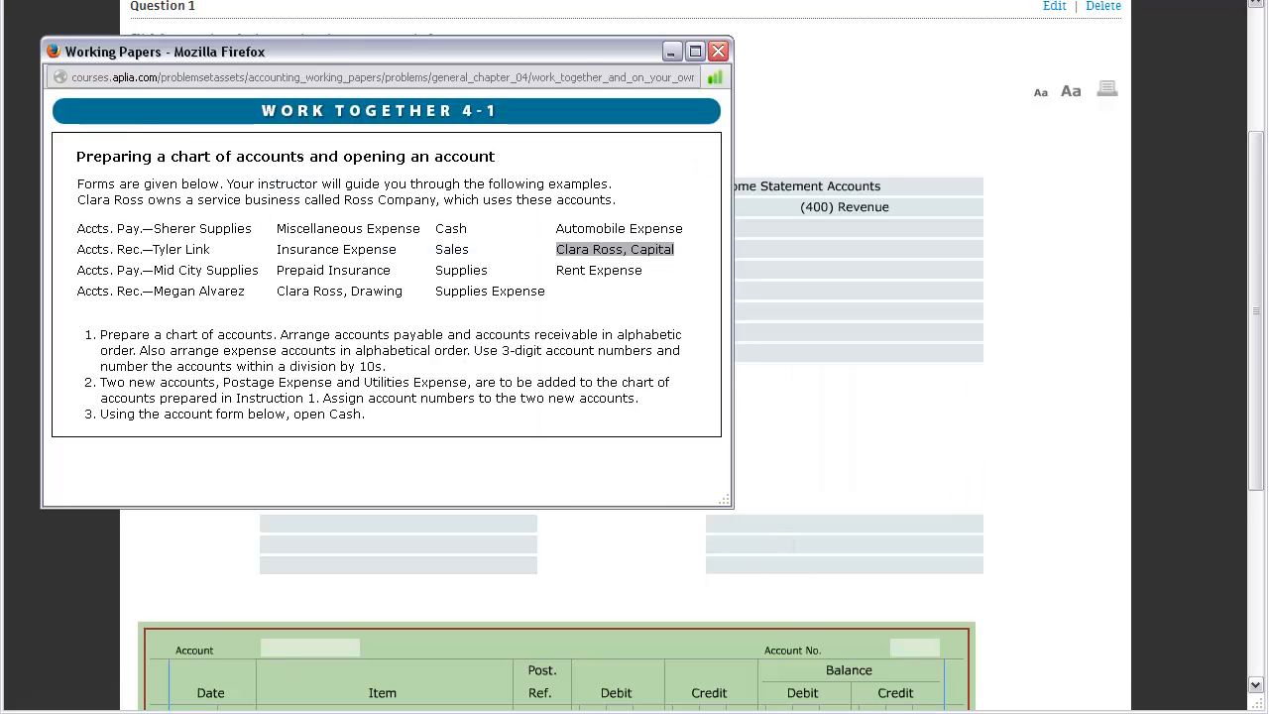
{"action": "double_click", "coordinate": [453, 250]}
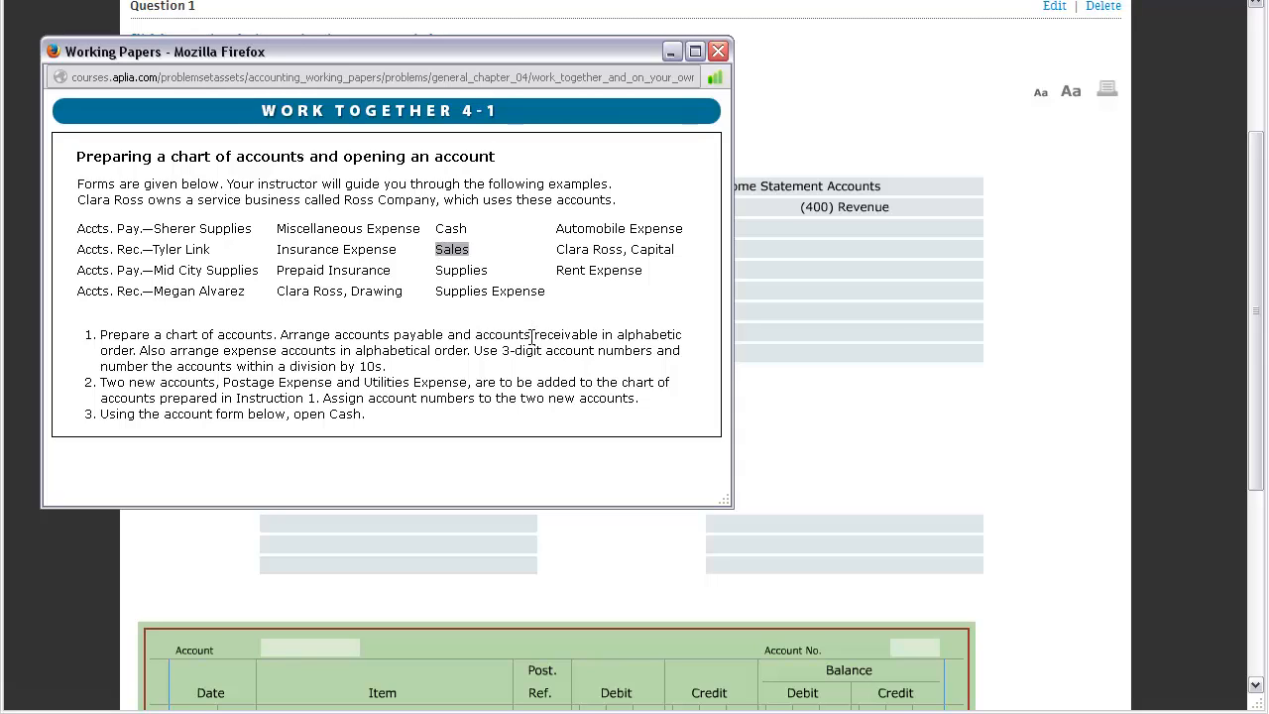
{"action": "key", "text": "alt+Tab"}
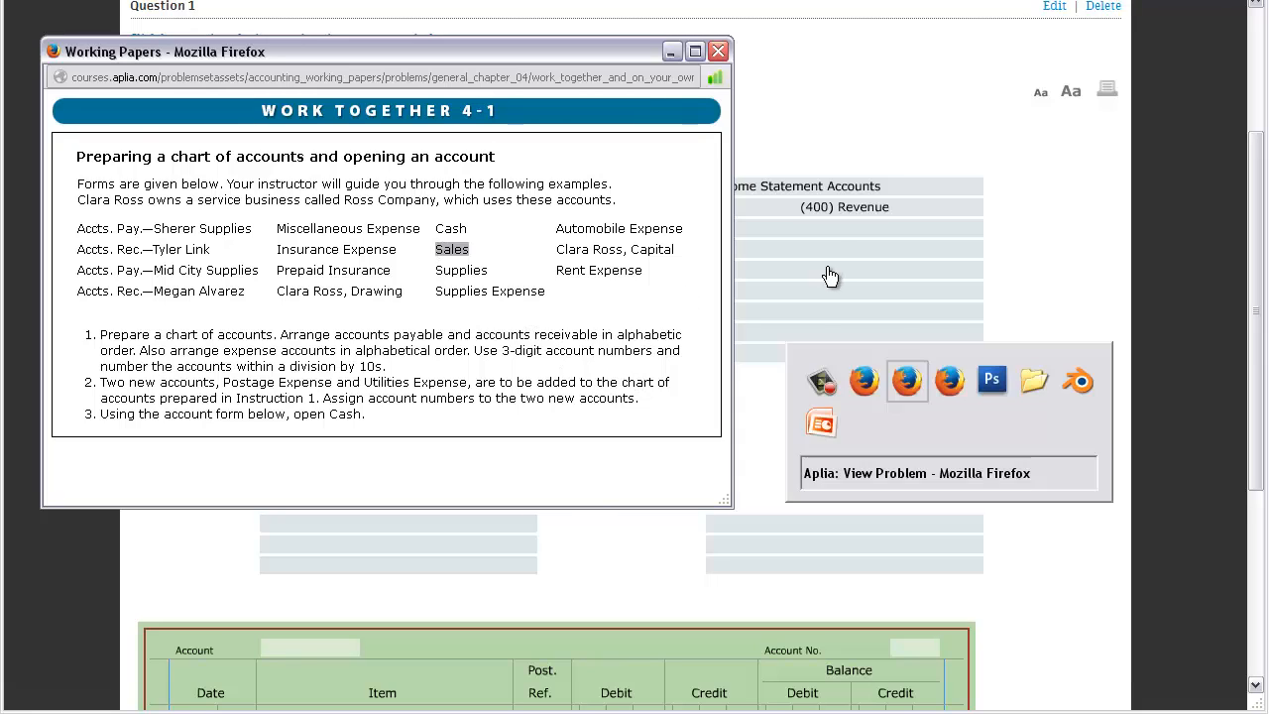
{"action": "left_click", "coordinate": [800, 228]}
{"action": "type", "text": "410"}
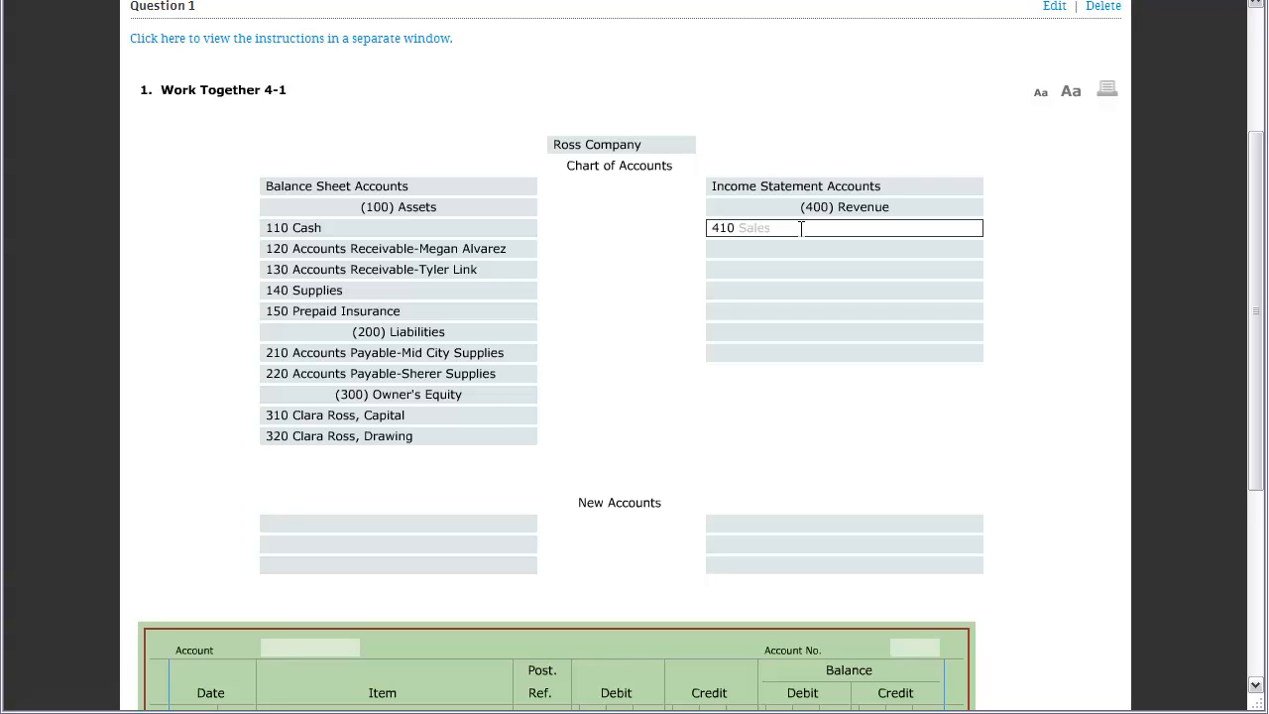
{"action": "key", "text": "Tab"}
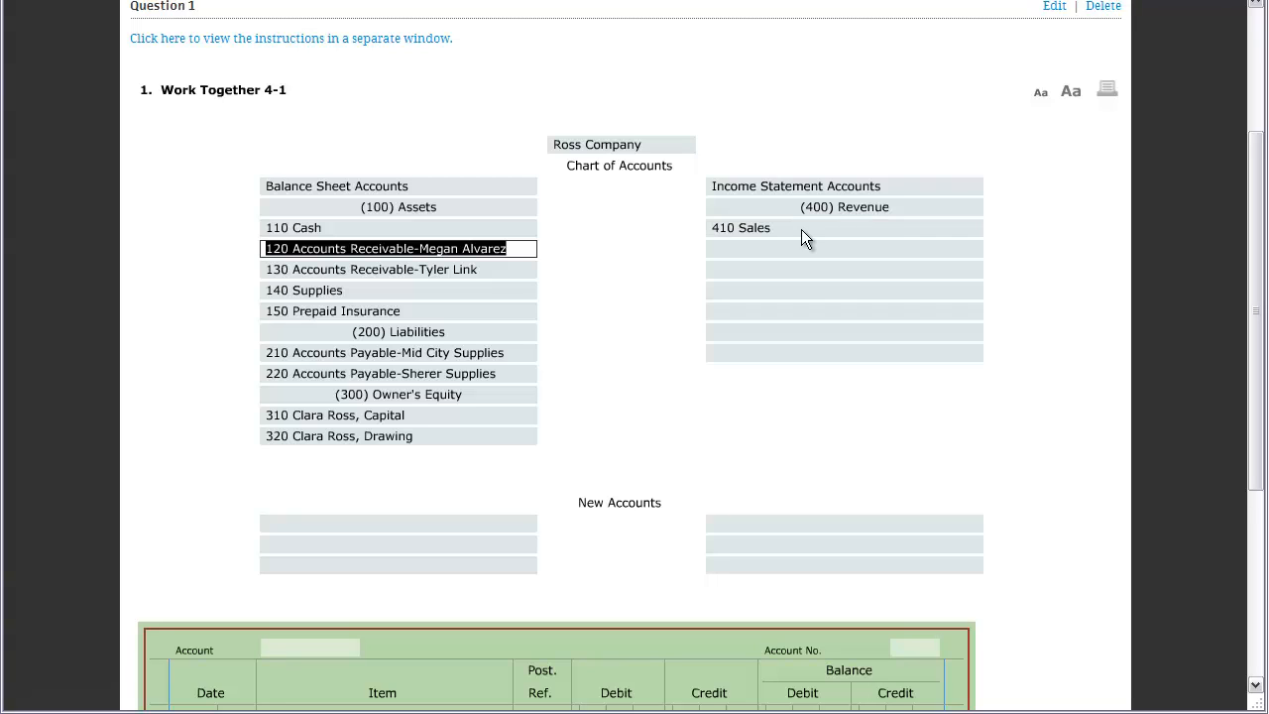
- Enter (500) Expenses as the next division heading below the Sales account
{"action": "left_click", "coordinate": [832, 249]}
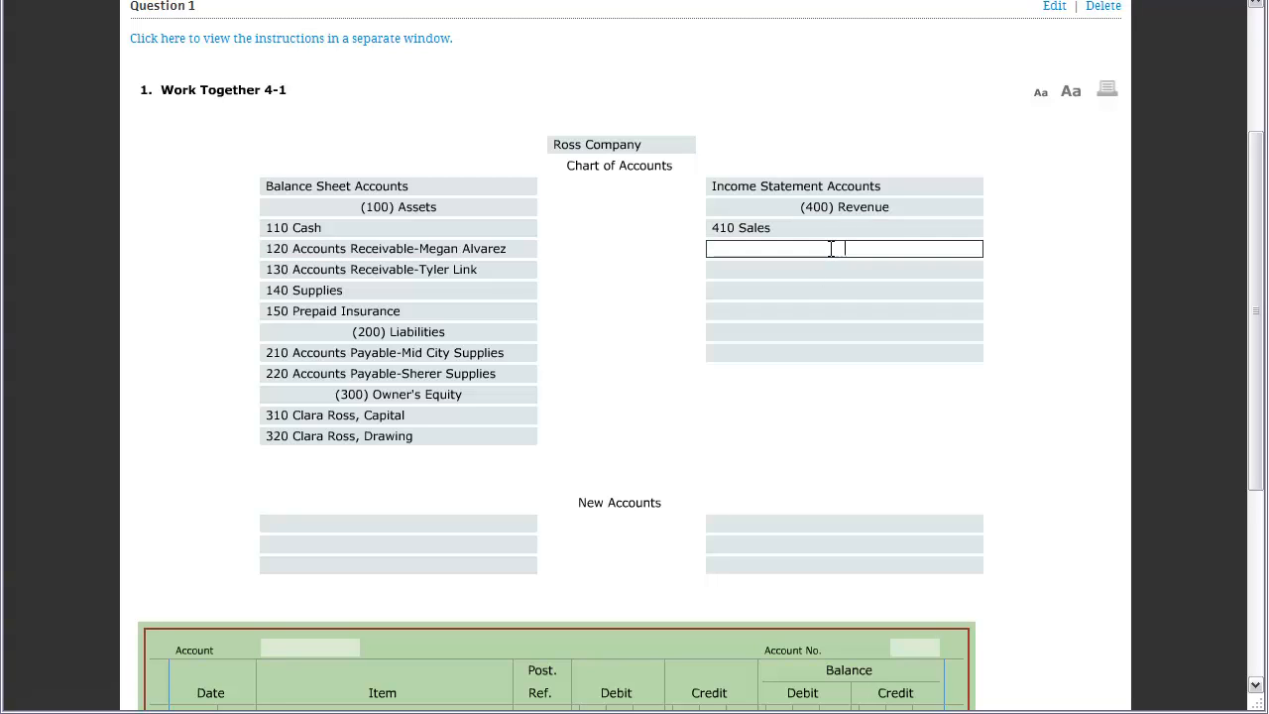
{"action": "type", "text": "("}
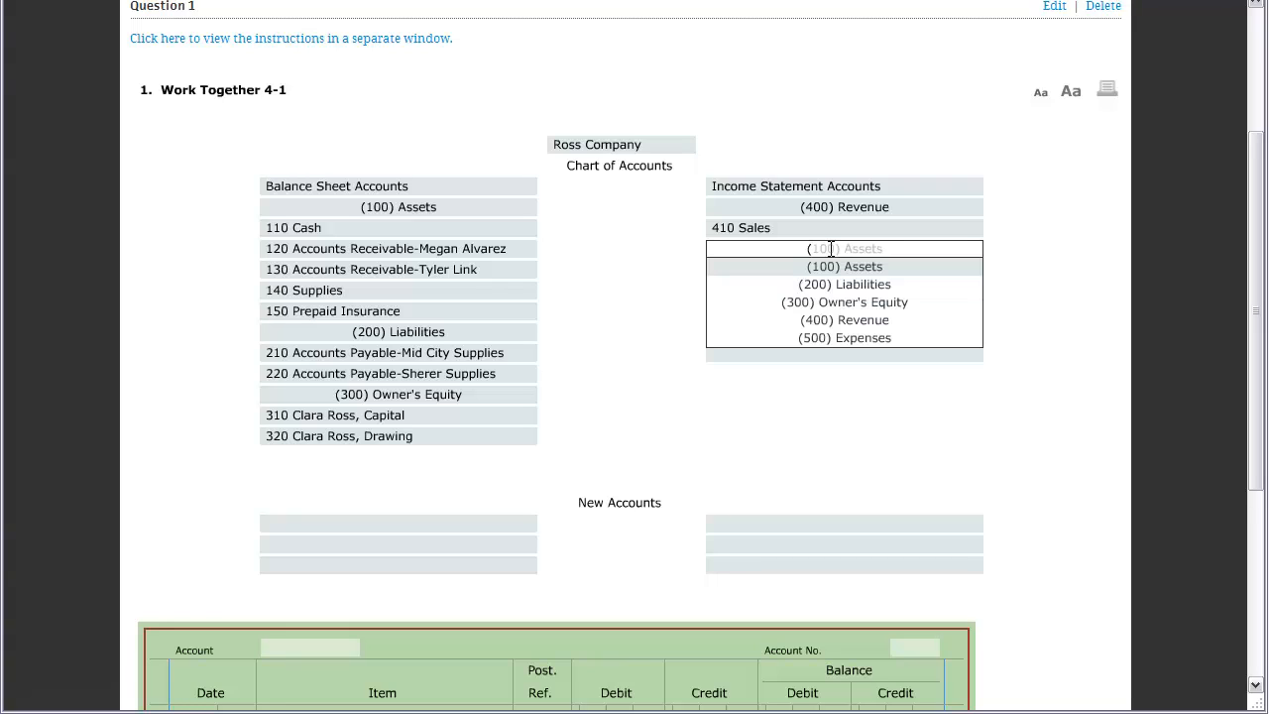
{"action": "type", "text": "5"}
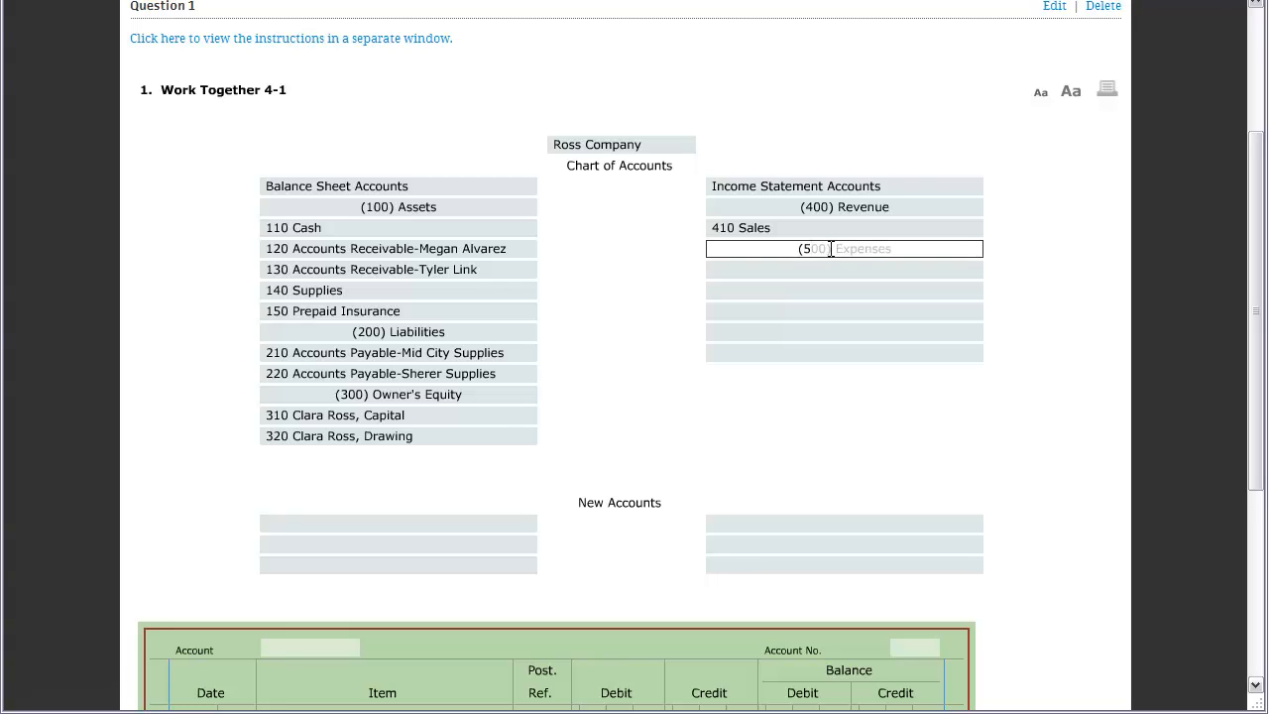
{"action": "type", "text": "0"}
{"action": "key", "text": "Tab"}
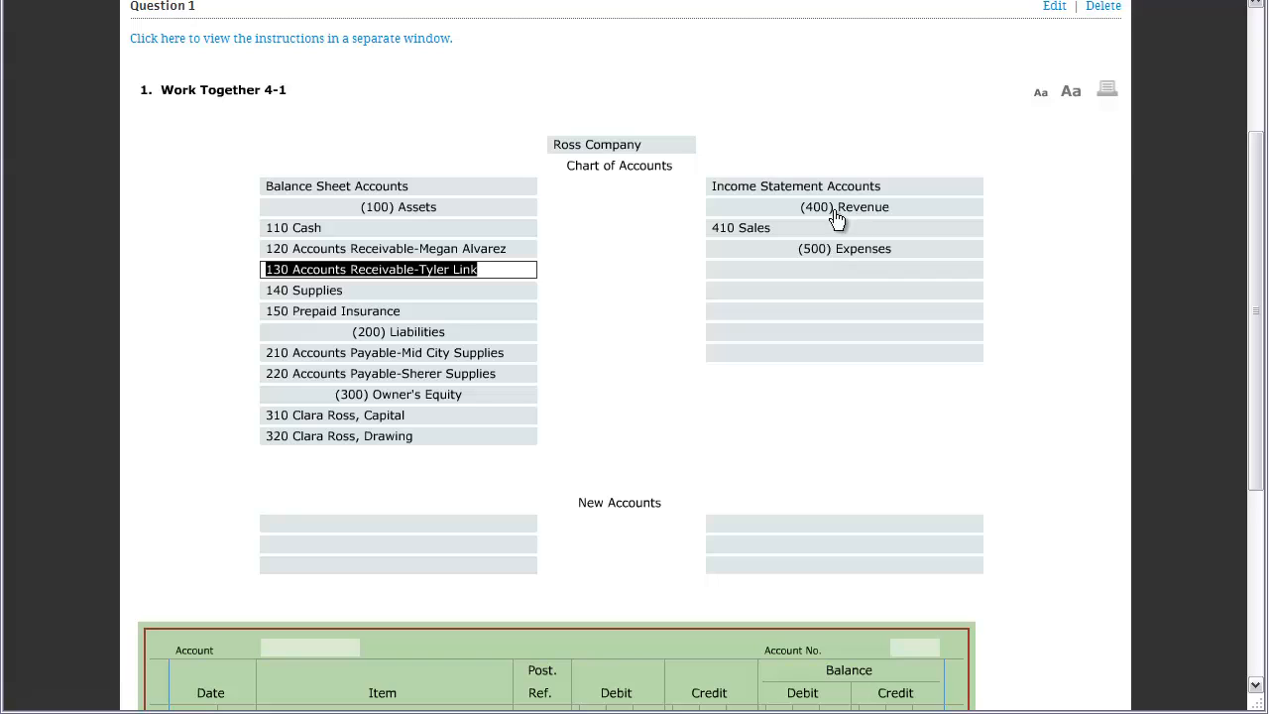
- Check the instructions for the alphabetical order of expenses and enter 510 Automobile Expenses as the first account under the Expenses heading
{"action": "left_click", "coordinate": [790, 269]}
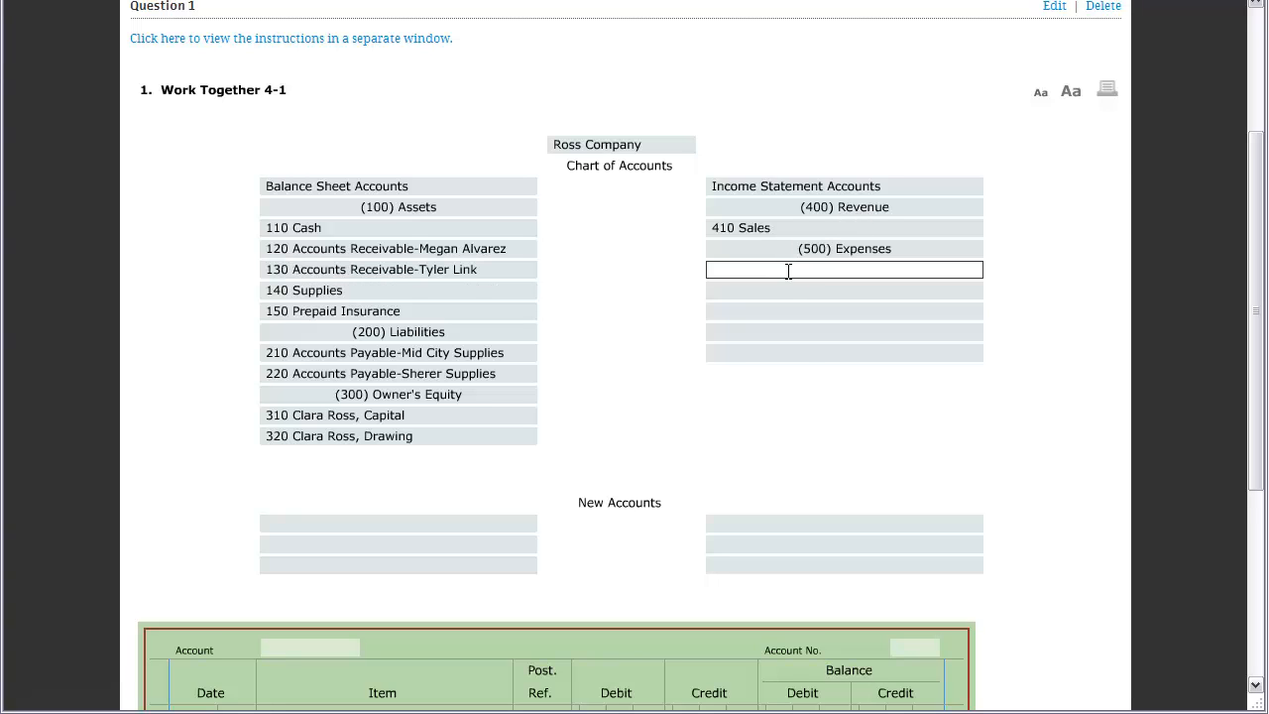
{"action": "type", "text": "510"}
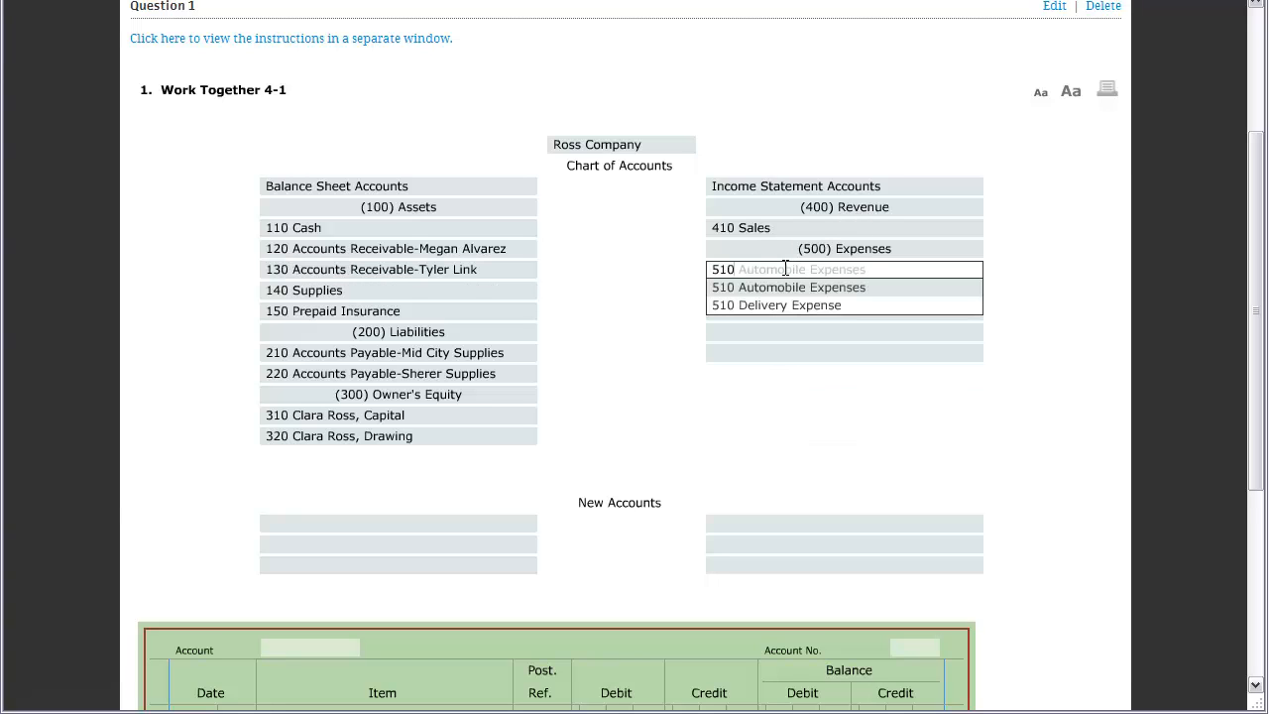
{"action": "key", "text": "alt+Tab"}
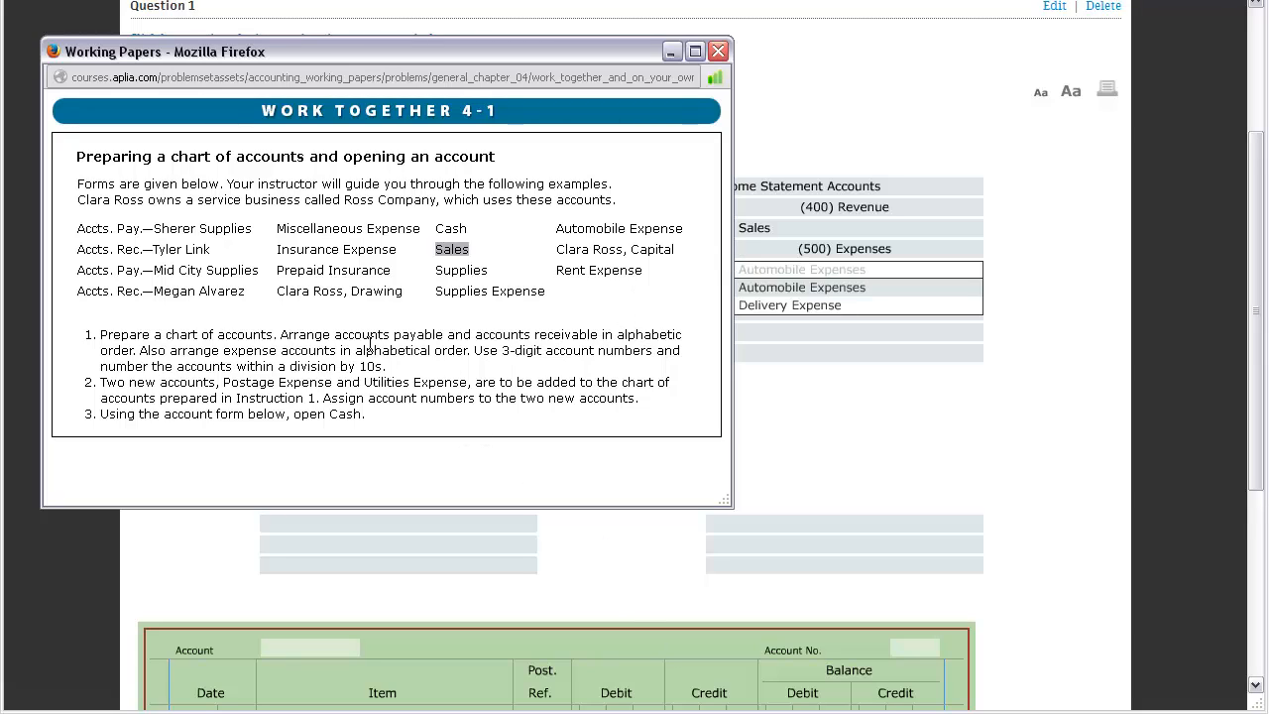
{"action": "left_click_drag", "start_coordinate": [356, 350], "coordinate": [471, 353]}
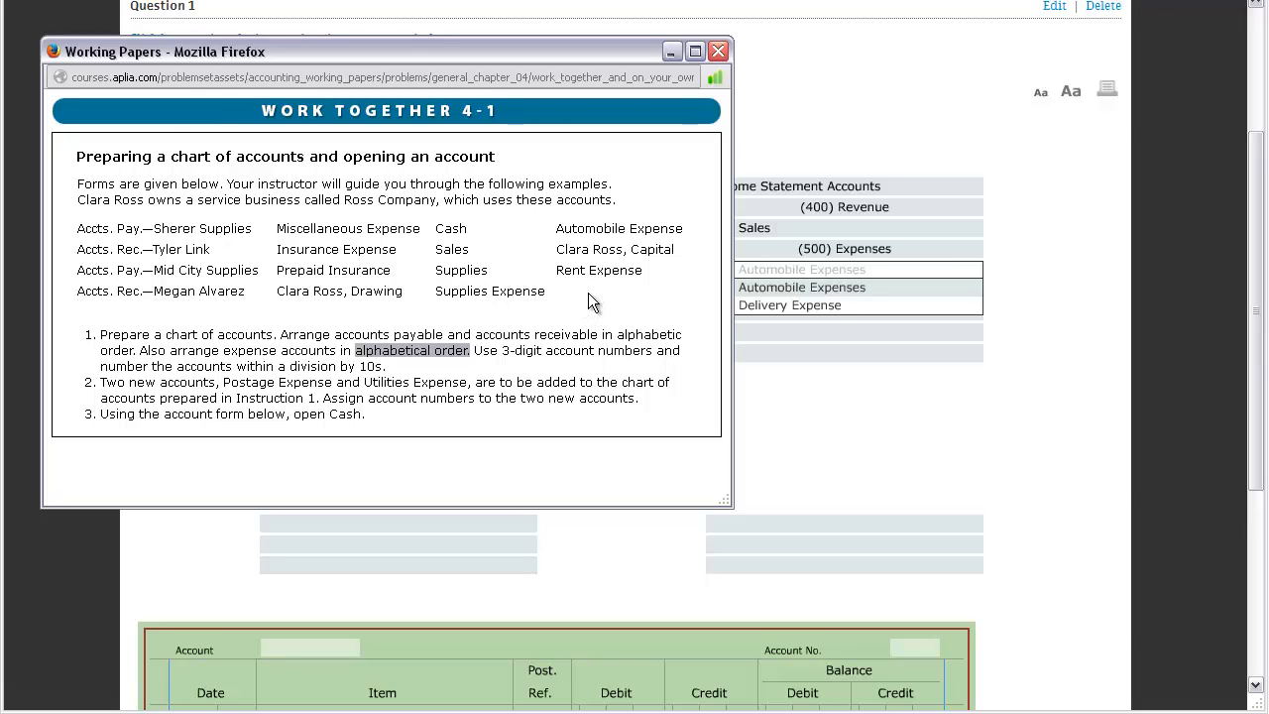
{"action": "left_click_drag", "start_coordinate": [555, 229], "coordinate": [682, 231]}
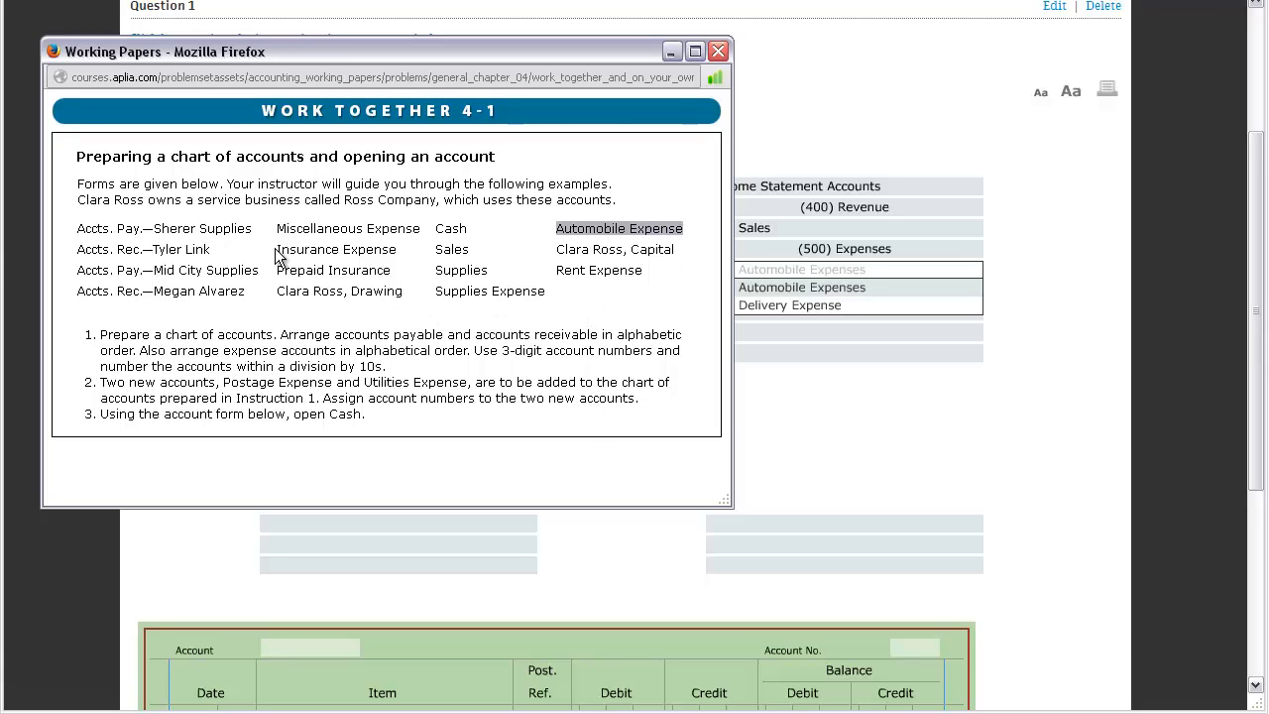
{"action": "left_click_drag", "start_coordinate": [278, 249], "coordinate": [674, 254]}
{"action": "left_click", "coordinate": [370, 255]}
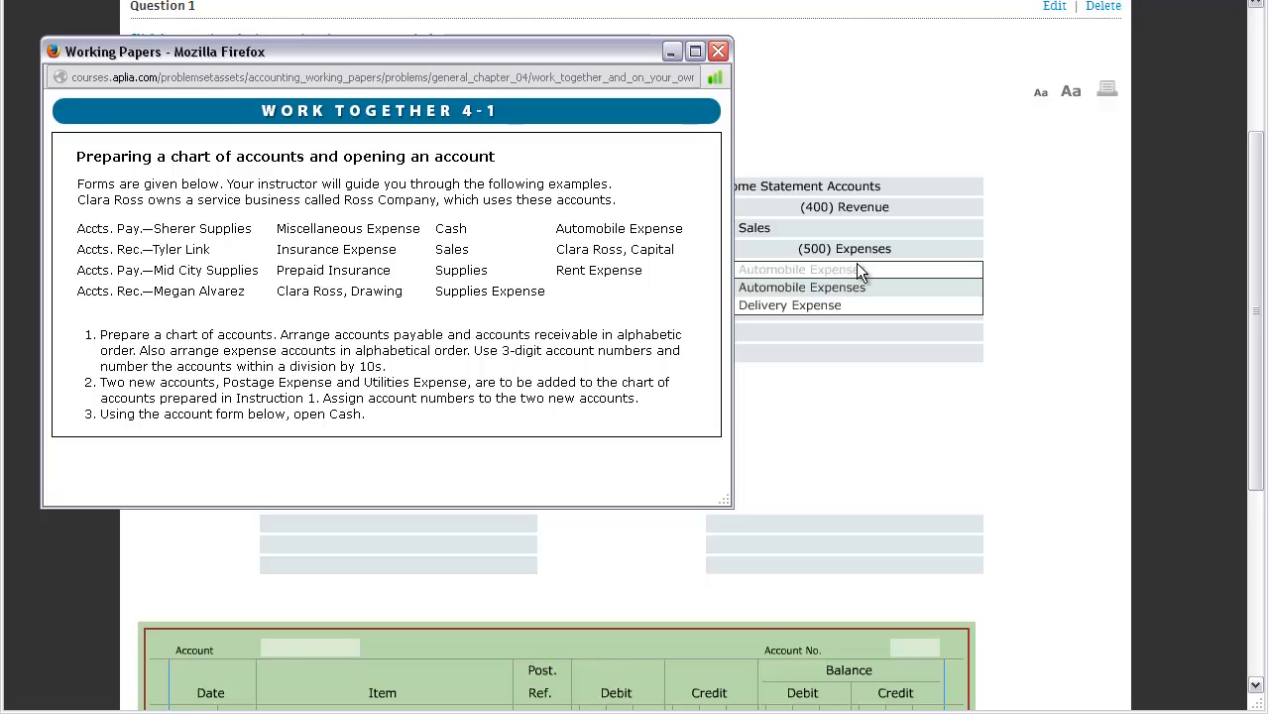
{"action": "key", "text": "alt+Tab"}
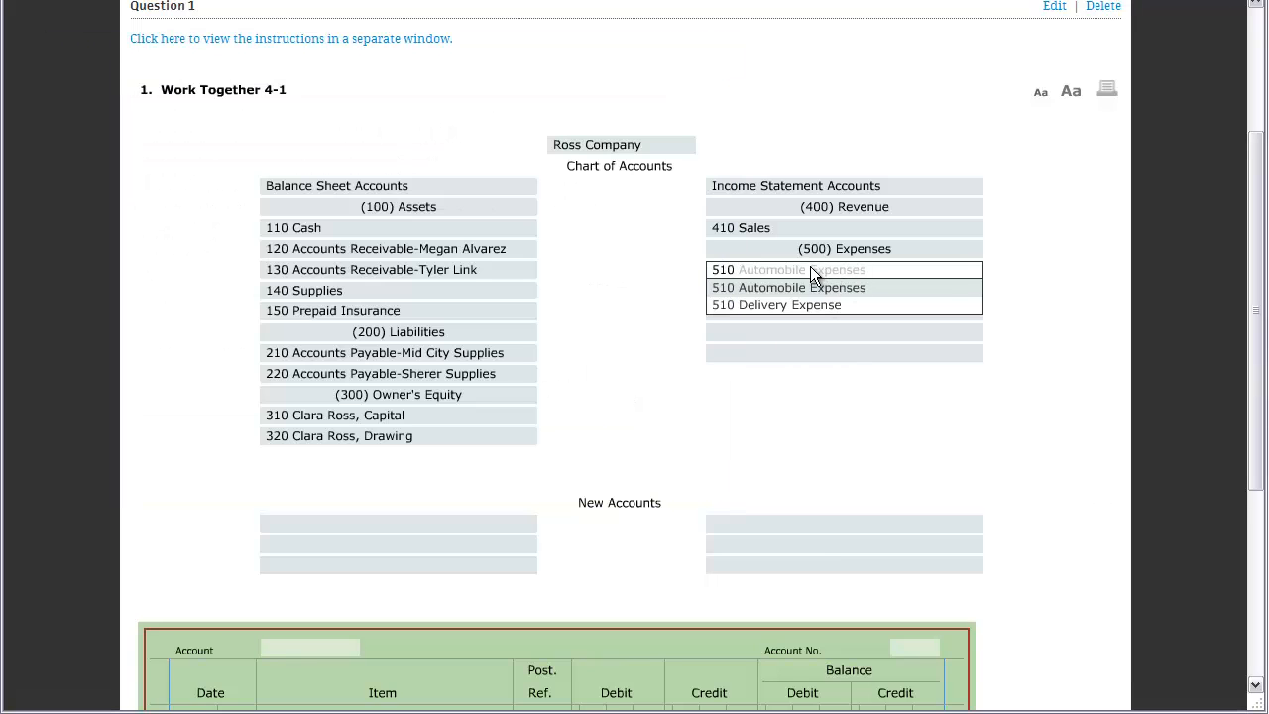
{"action": "left_click", "coordinate": [812, 289]}
- Enter 520 Insurance Expense and 530 Miscellaneous Expense below the Automobile Expenses account
{"action": "left_click", "coordinate": [793, 289]}
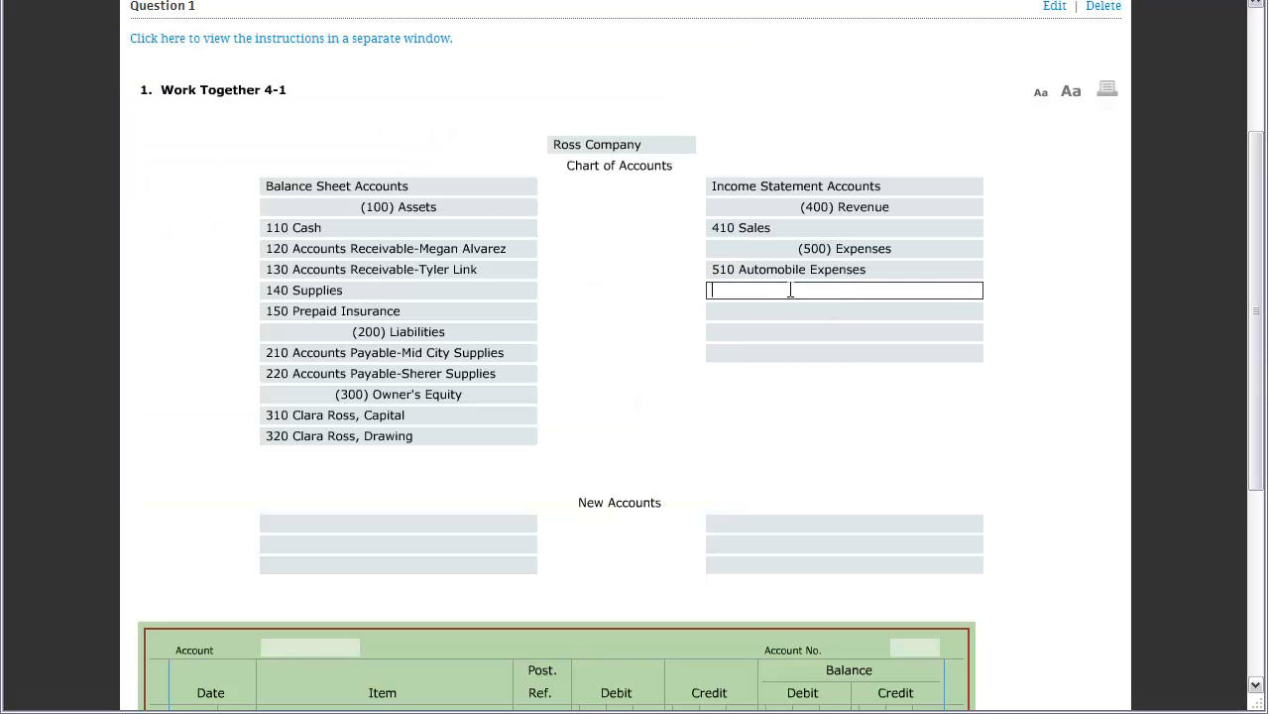
{"action": "type", "text": "520"}
{"action": "key", "text": "Tab"}
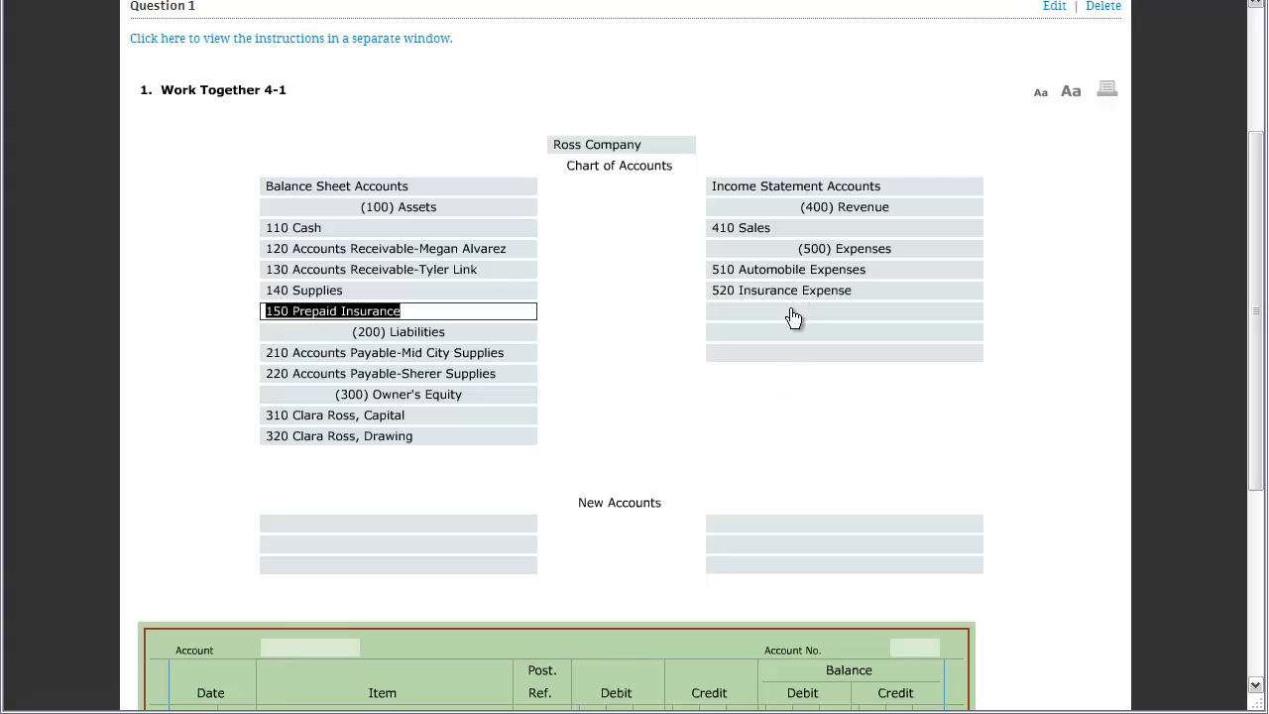
{"action": "left_click", "coordinate": [791, 311]}
{"action": "type", "text": "530"}
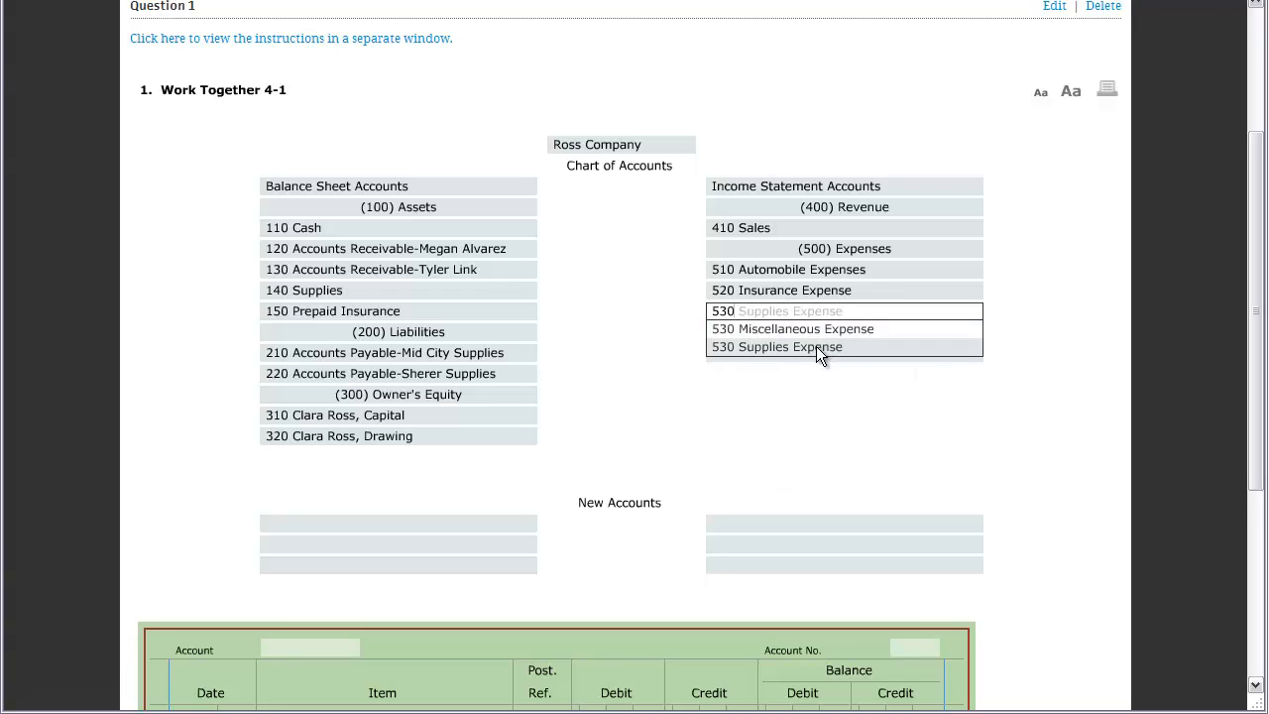
{"action": "left_click", "coordinate": [814, 328]}
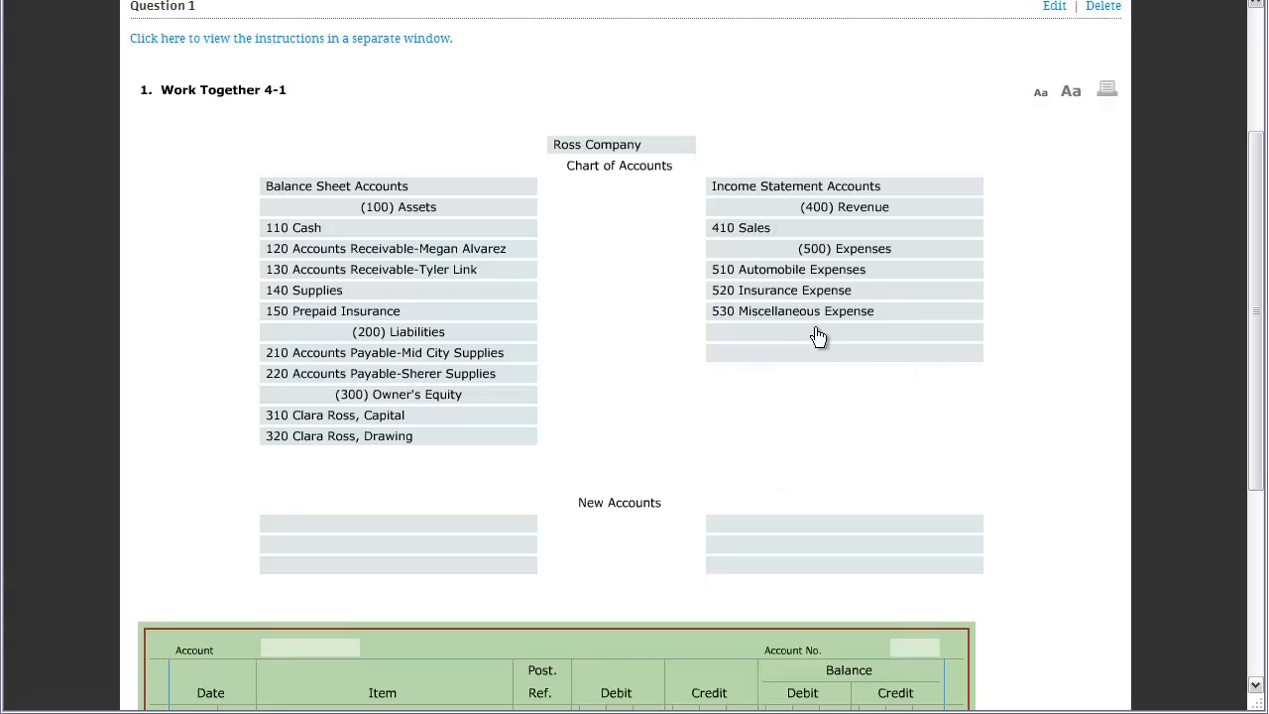
- Complete the Expenses division with 540 Rent Expense and 550 Supplies Expense, consulting the instructions' account list
{"action": "left_click", "coordinate": [751, 336]}
{"action": "type", "text": "540"}
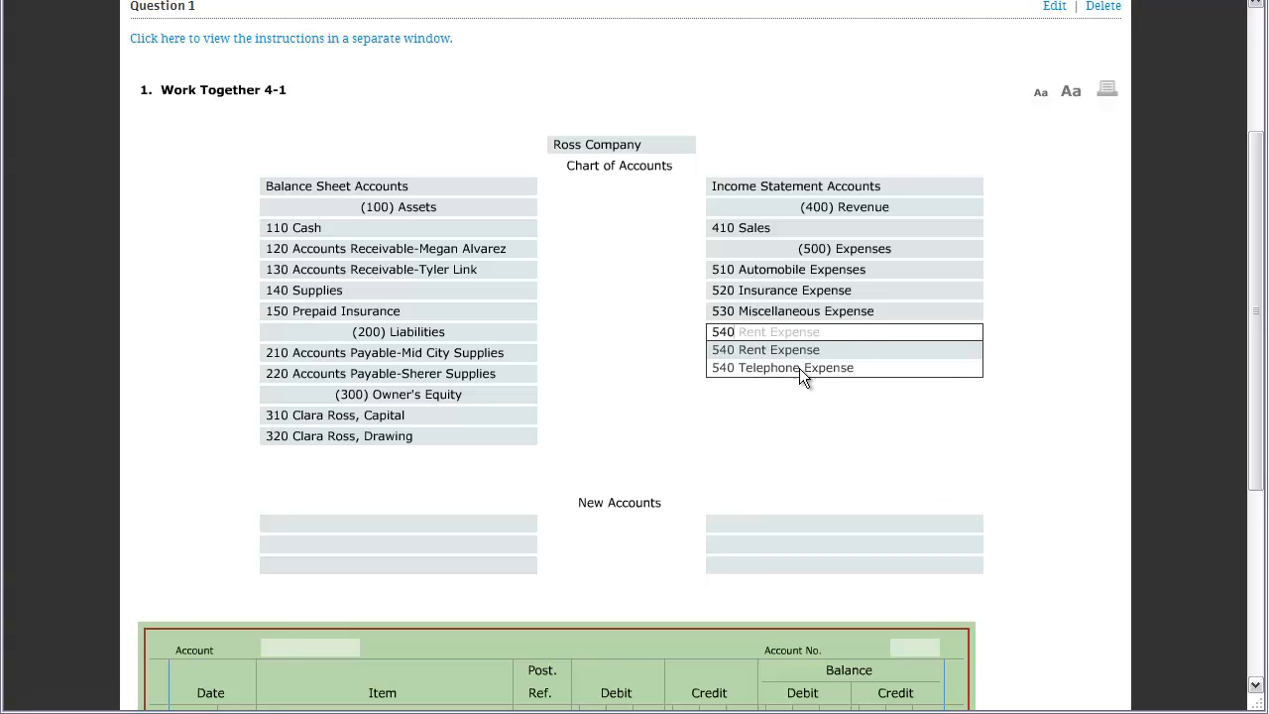
{"action": "left_click", "coordinate": [791, 351]}
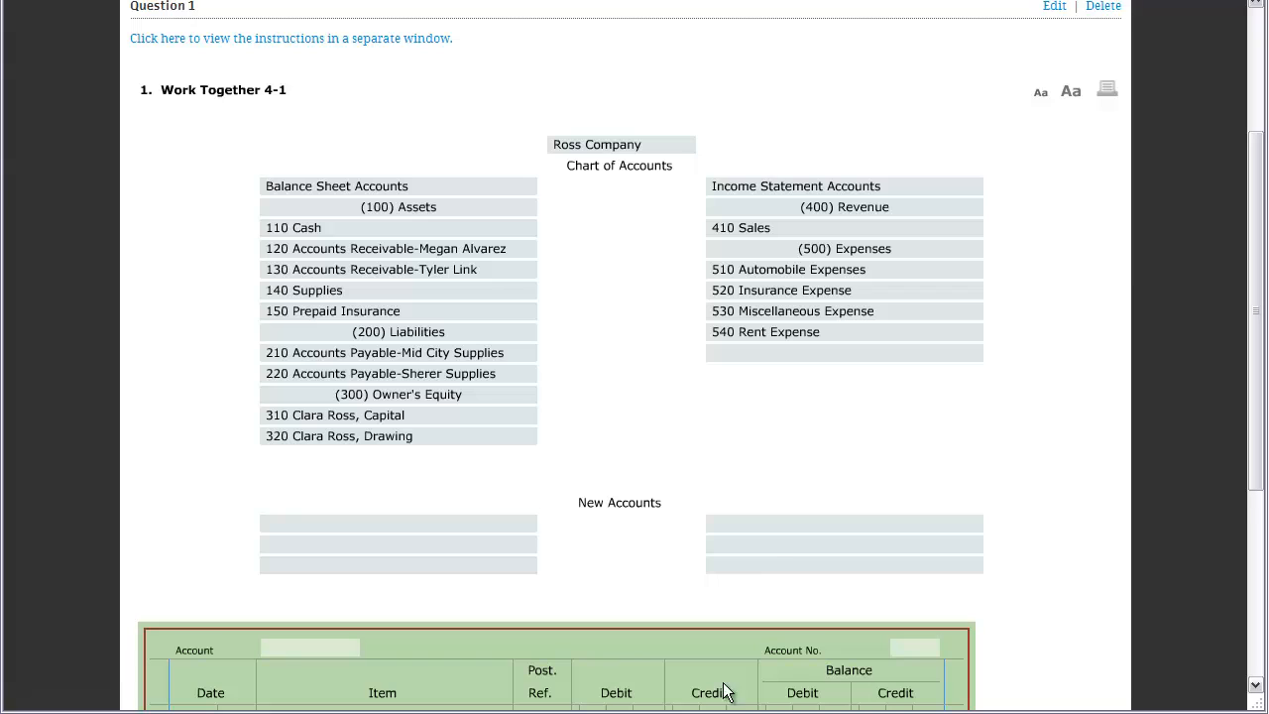
{"action": "key", "text": "alt+Tab"}
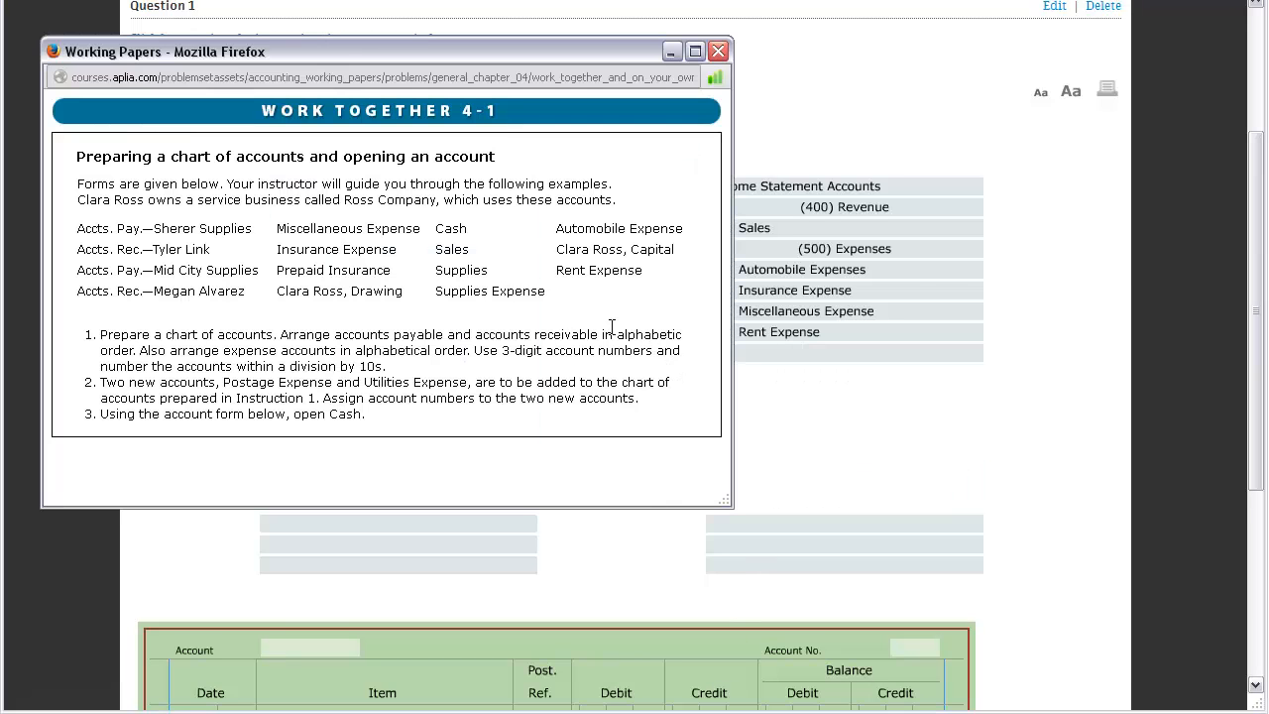
{"action": "key", "text": "alt+Tab"}
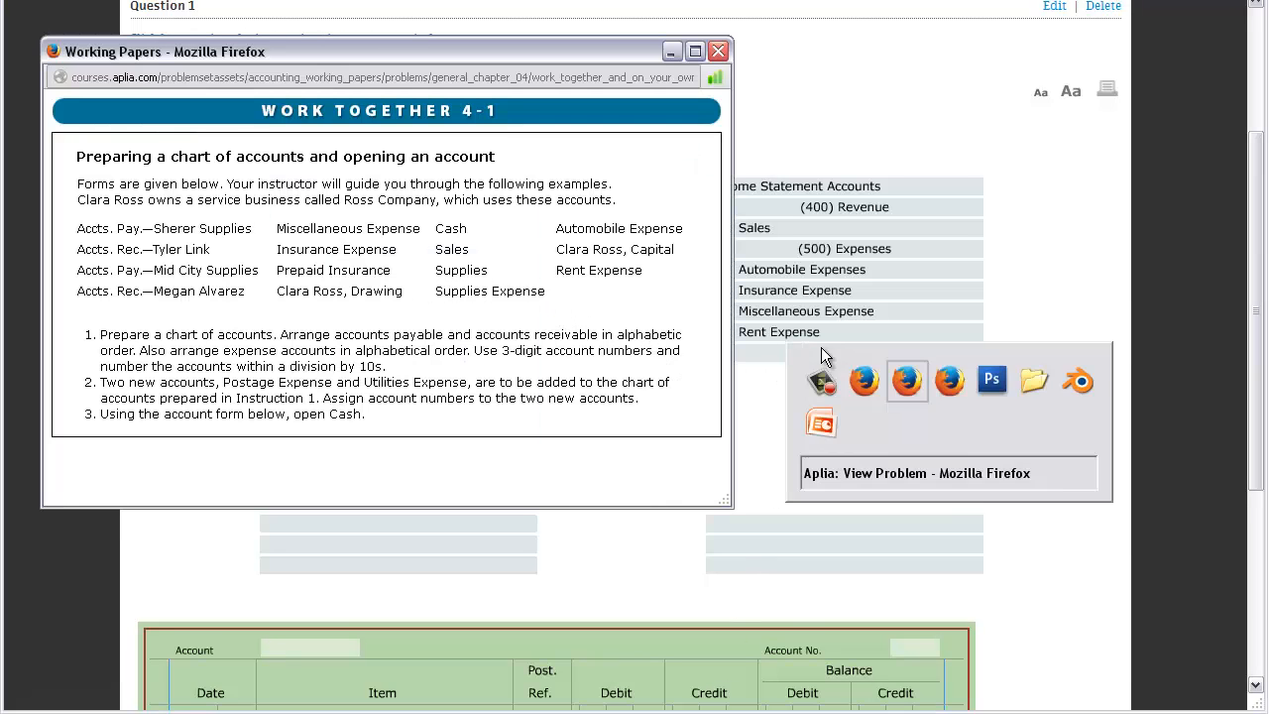
{"action": "left_click", "coordinate": [779, 352]}
{"action": "type", "text": "550"}
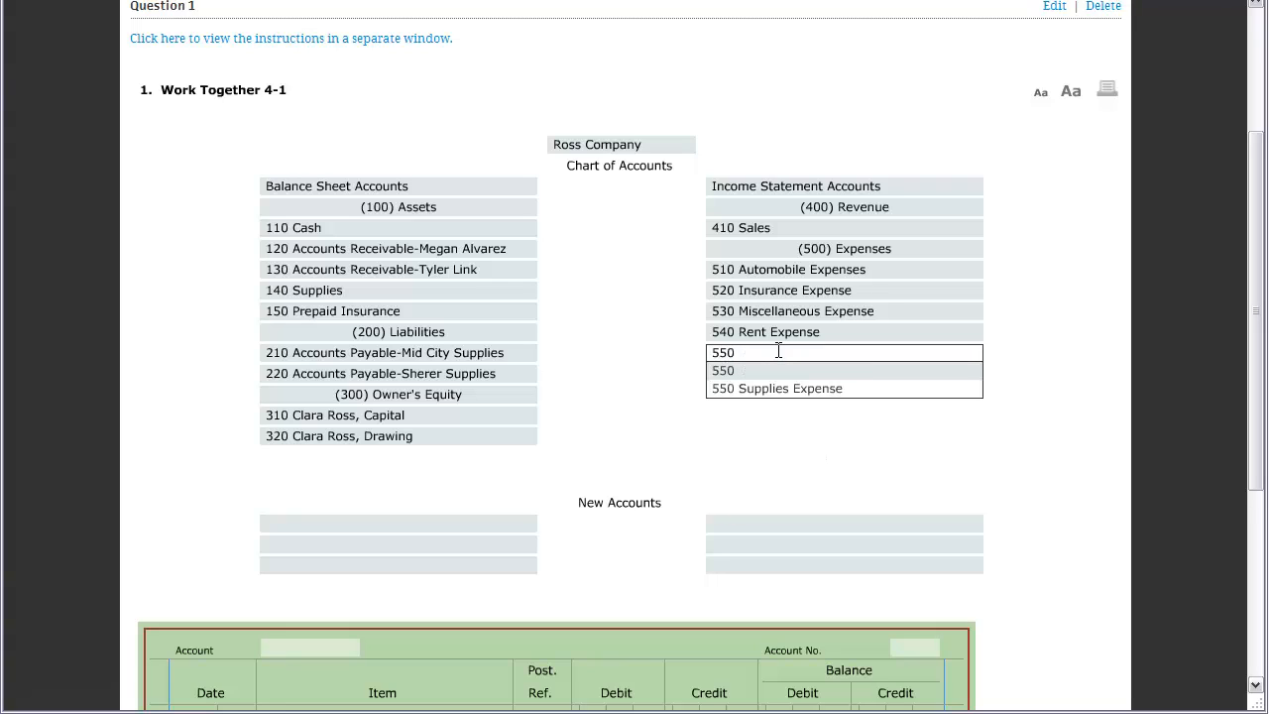
{"action": "left_click", "coordinate": [804, 388]}
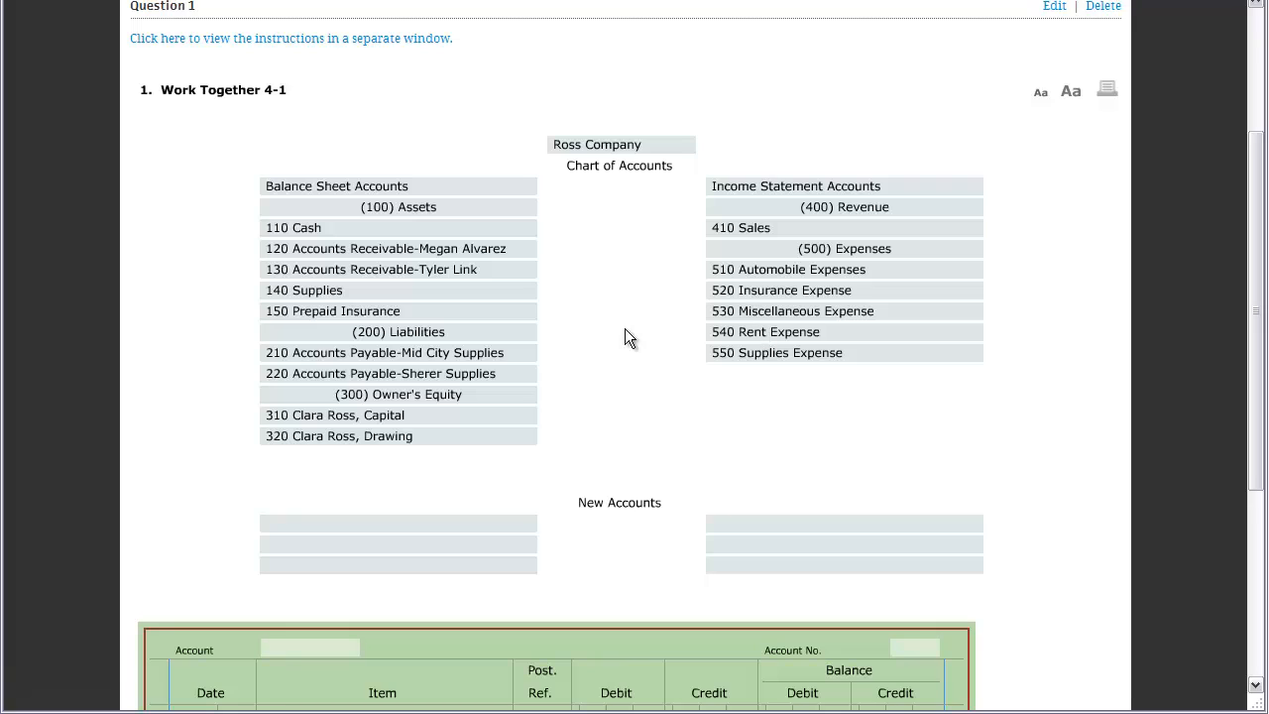
- Review the instruction about new accounts and enter Account Number and Account Title as the column headings under New Accounts
{"action": "scroll", "coordinate": [1044, 346], "scroll_direction": "down", "scroll_amount": 2}
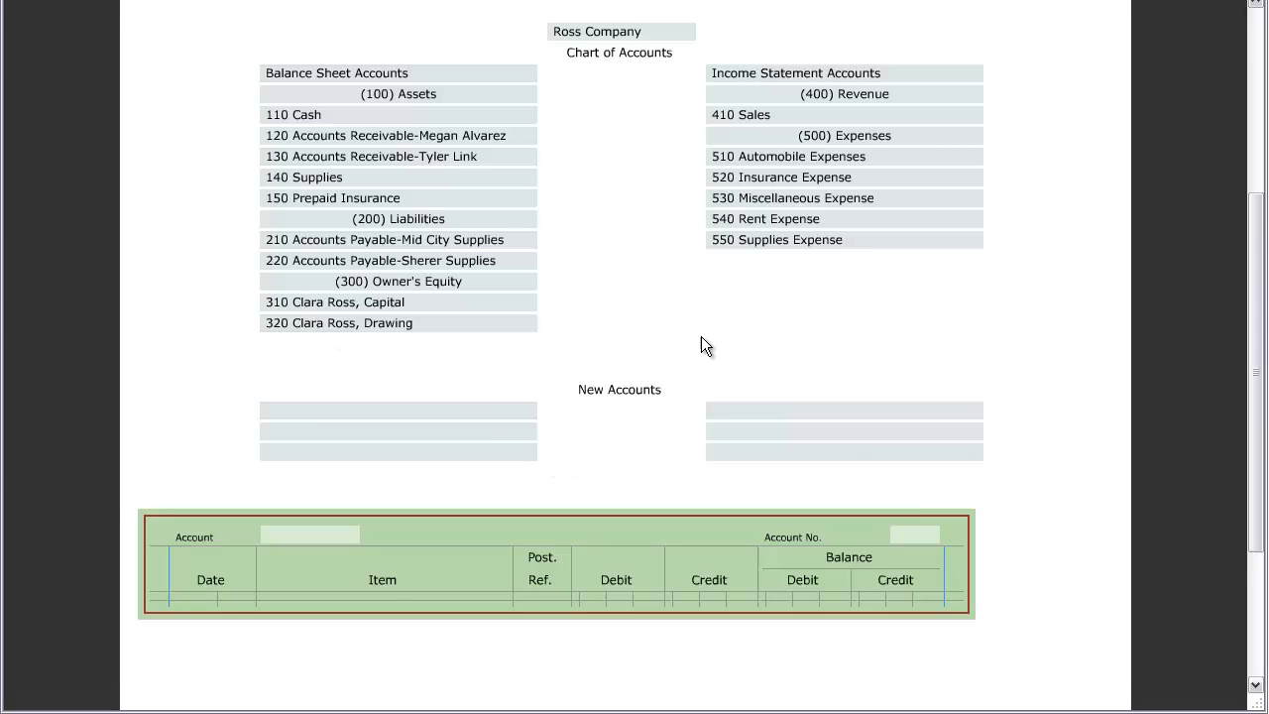
{"action": "key", "text": "alt+Tab"}
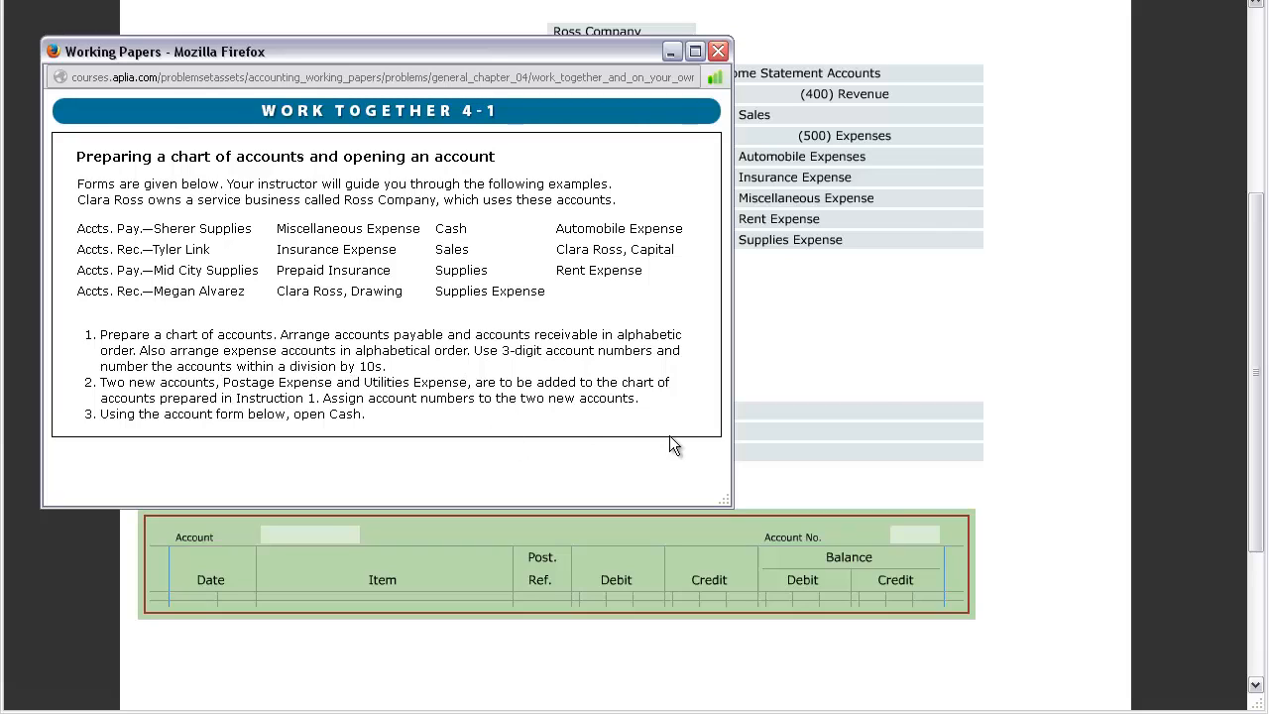
{"action": "left_click", "coordinate": [883, 404]}
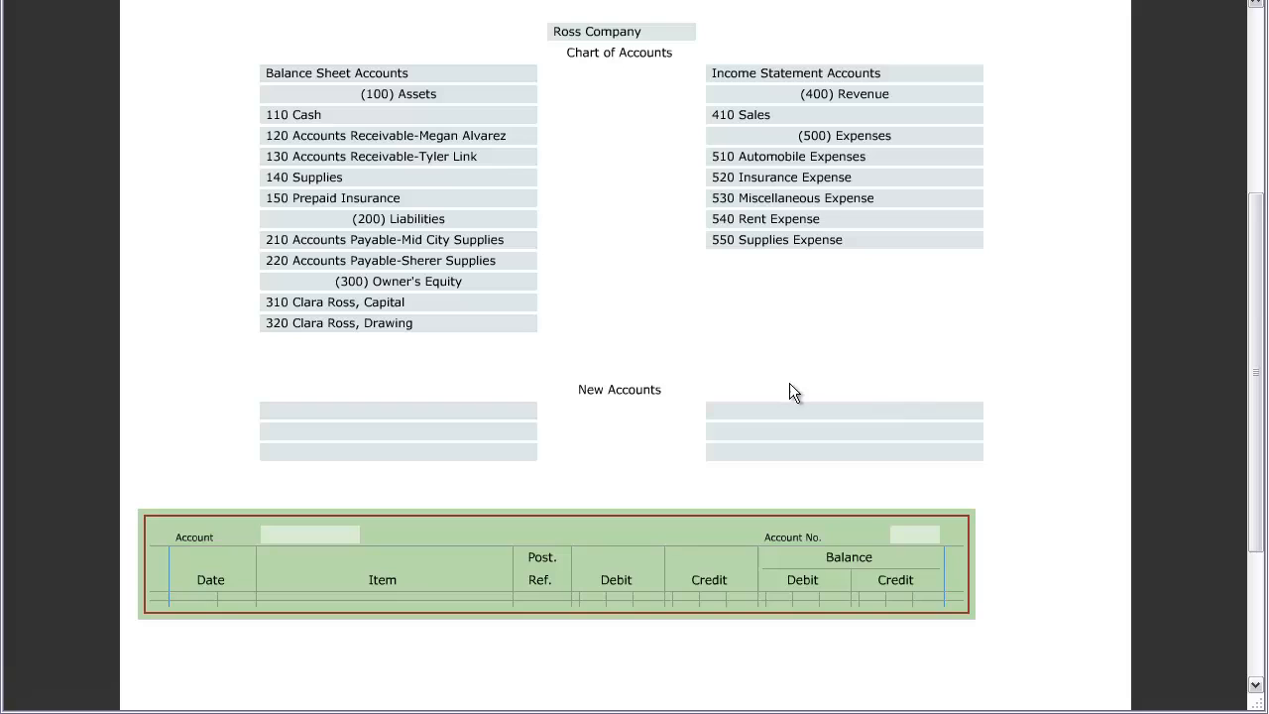
{"action": "left_click", "coordinate": [452, 414]}
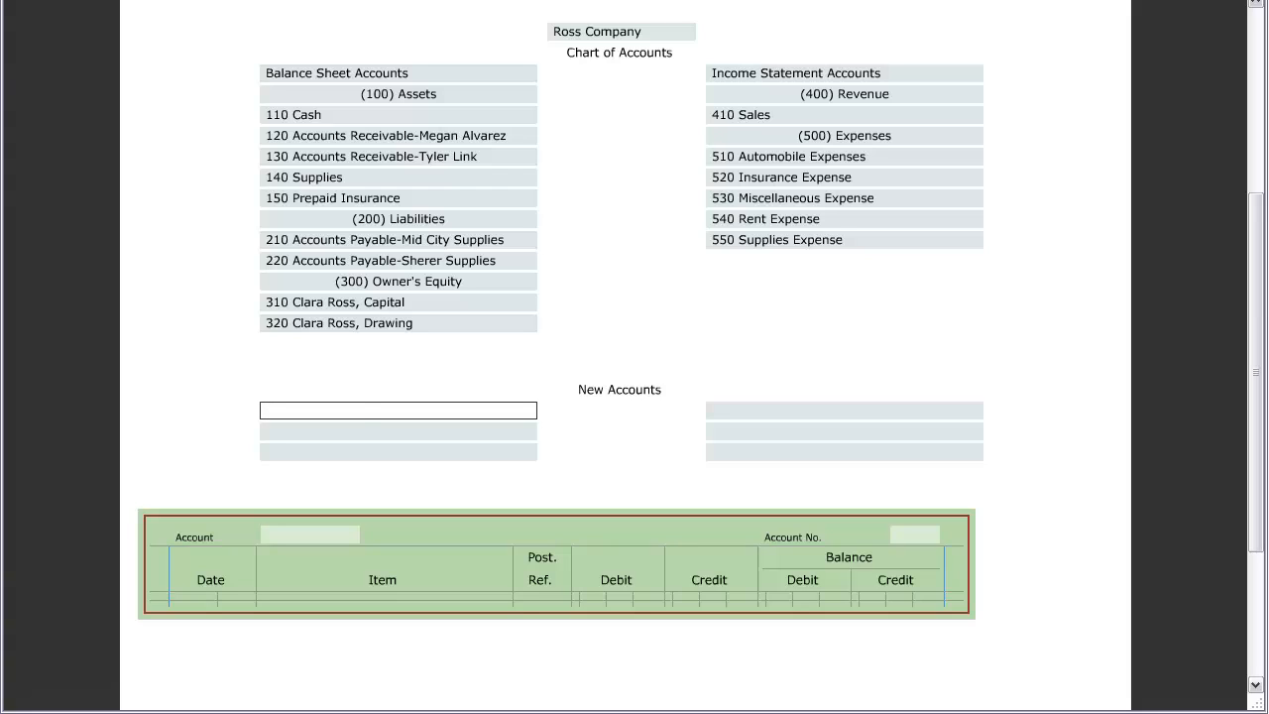
{"action": "type", "text": "acco"}
{"action": "key", "text": "Tab"}
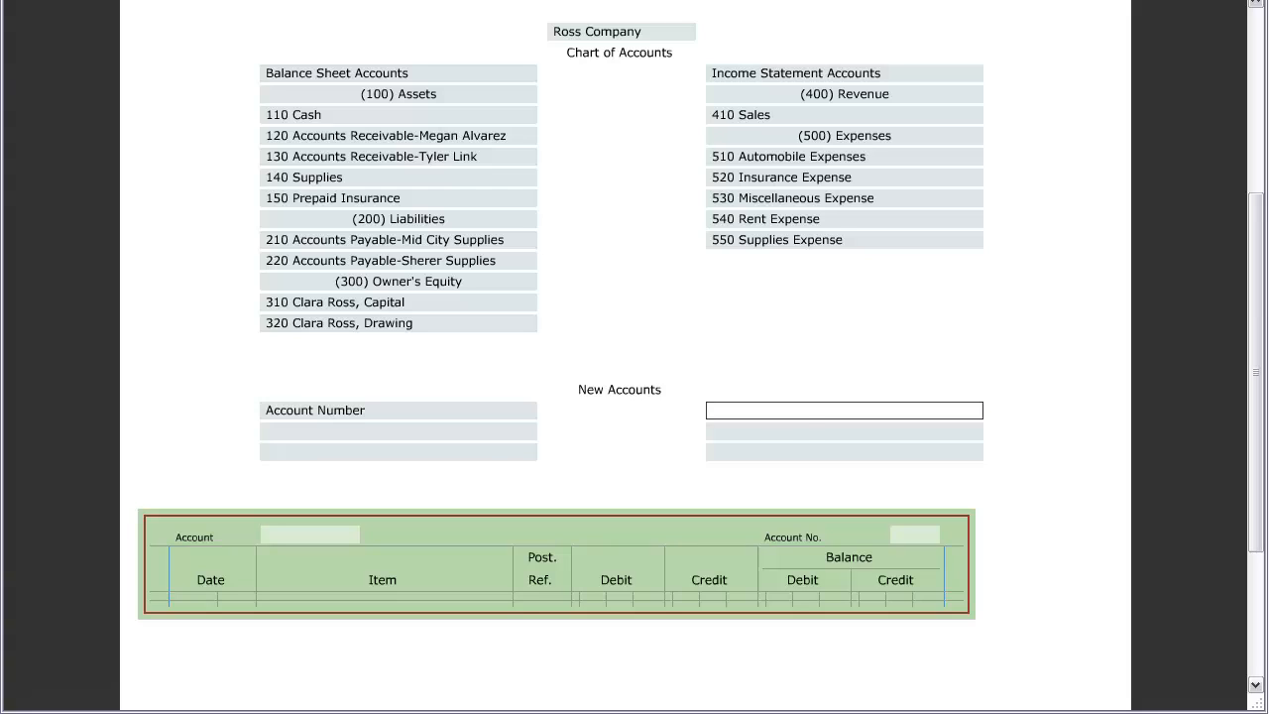
{"action": "type", "text": "accout"}
{"action": "key", "text": "BackSpace"}
{"action": "type", "text": "nt til"}
{"action": "key", "text": "BackSpace"}
{"action": "type", "text": "tle"}
{"action": "key", "text": "Tab"}
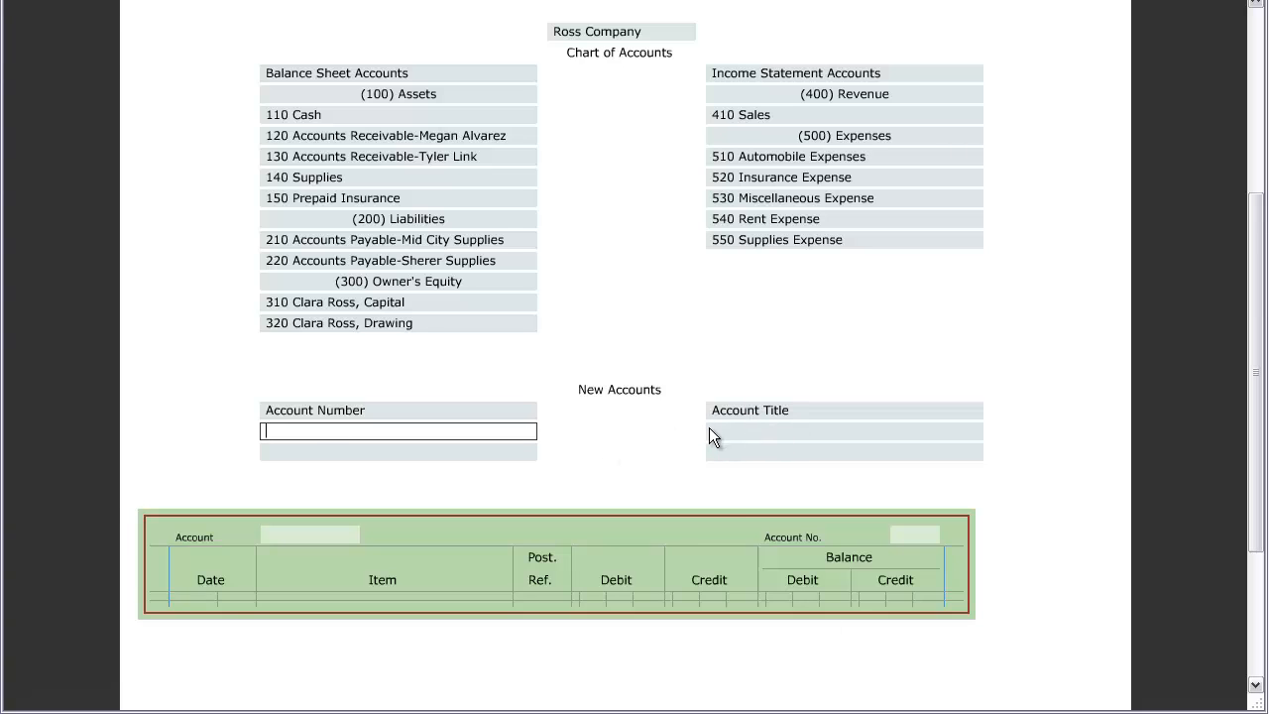
- Look up the two new accounts in the instructions and enter Postage Expense and Utilities Expense under Account Title
{"action": "key", "text": "alt+Tab"}
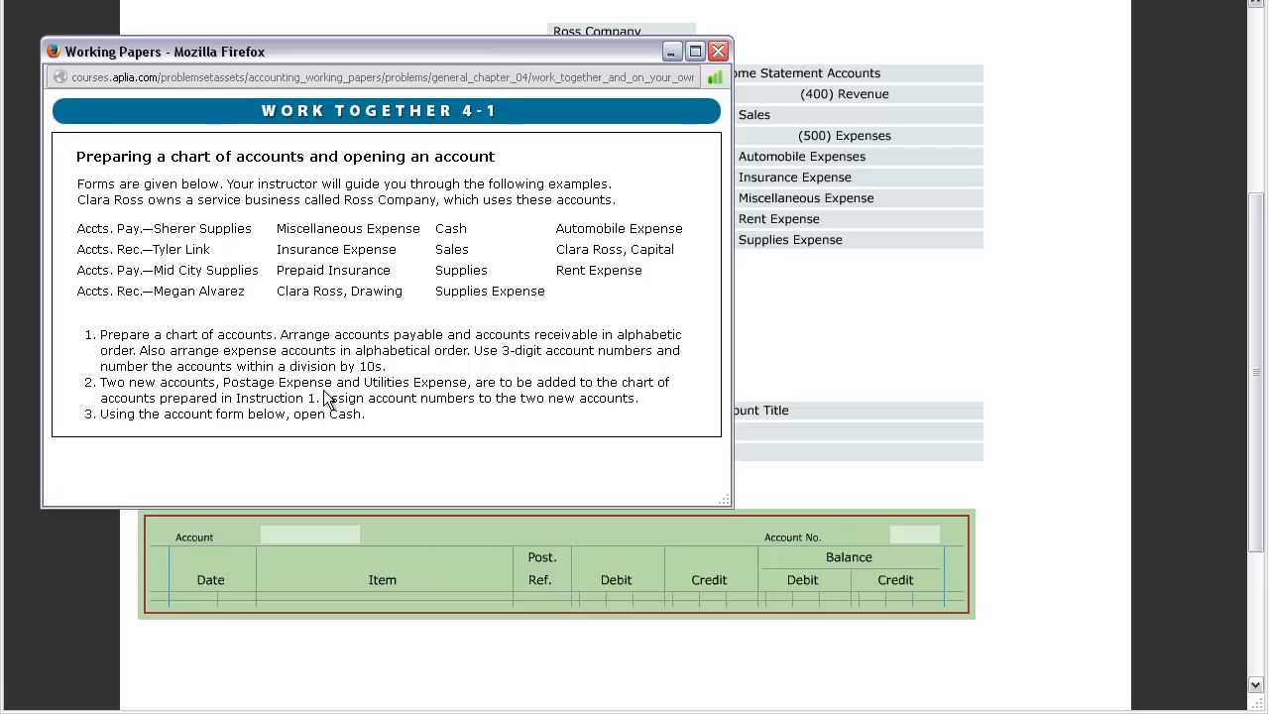
{"action": "key", "text": "alt+Tab"}
{"action": "left_click", "coordinate": [766, 430]}
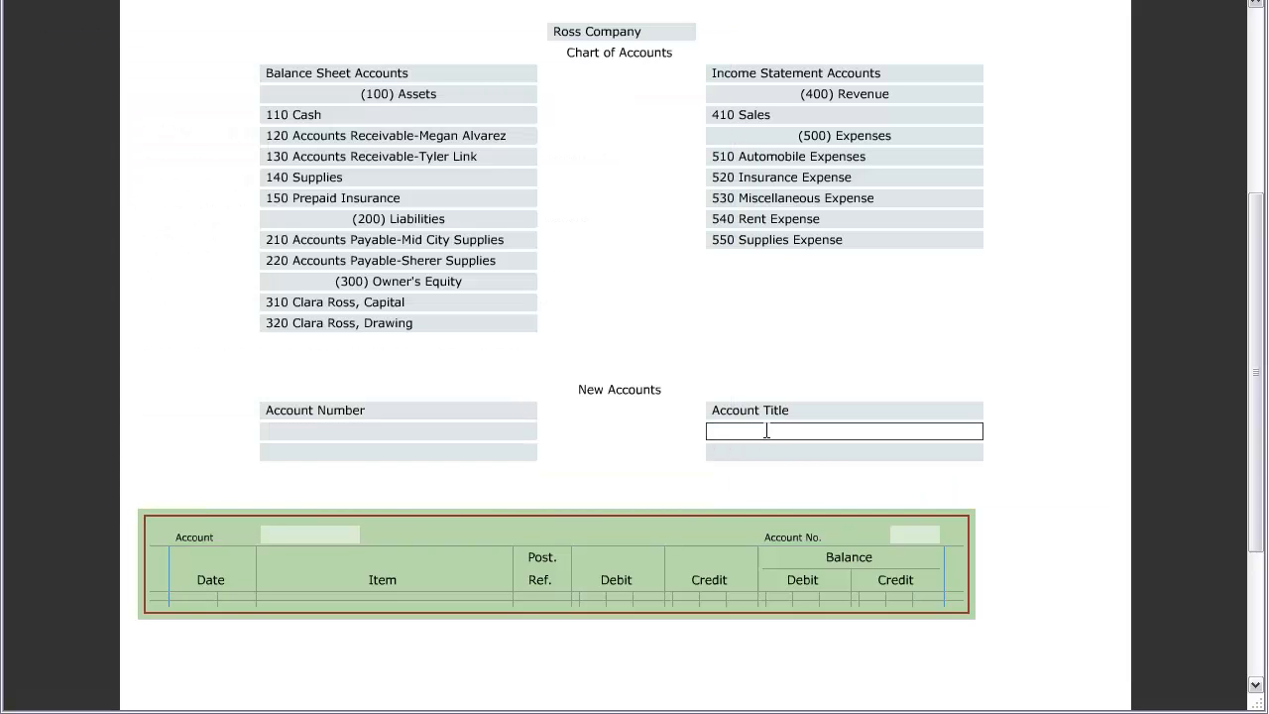
{"action": "type", "text": "Postage Expense"}
{"action": "key", "text": "Tab"}
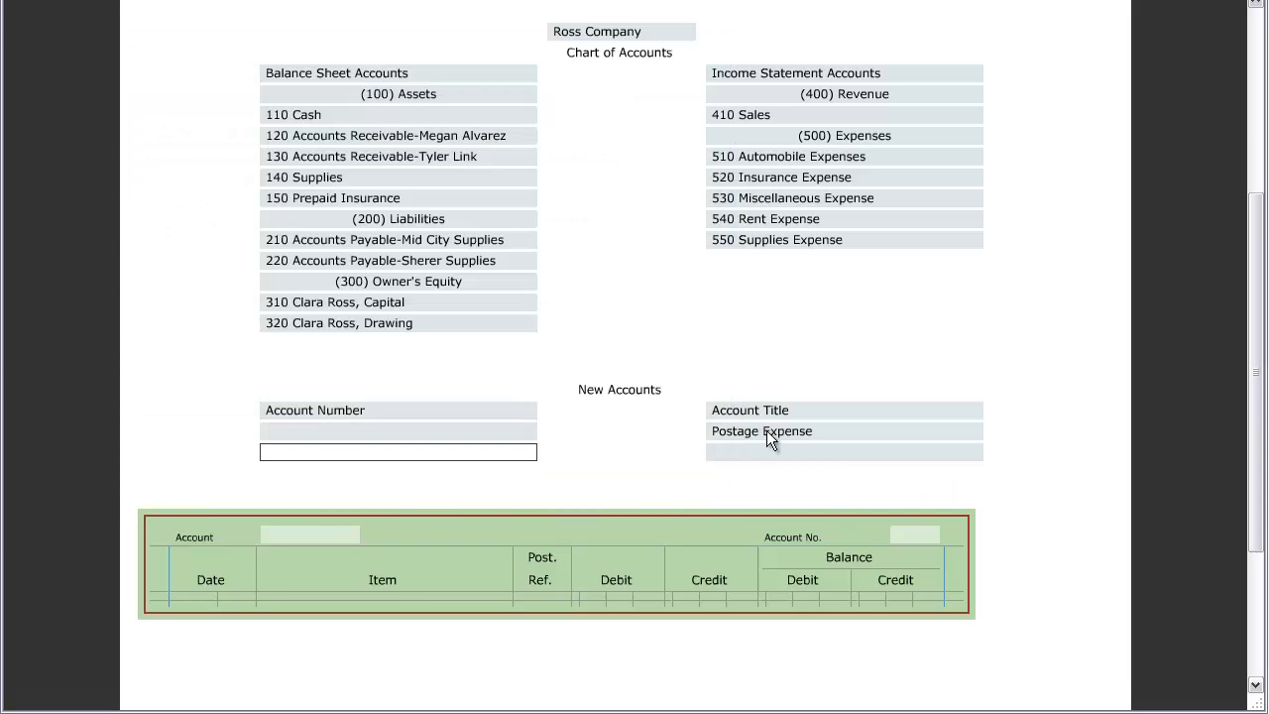
{"action": "left_click", "coordinate": [780, 452]}
{"action": "type", "text": "Ut"}
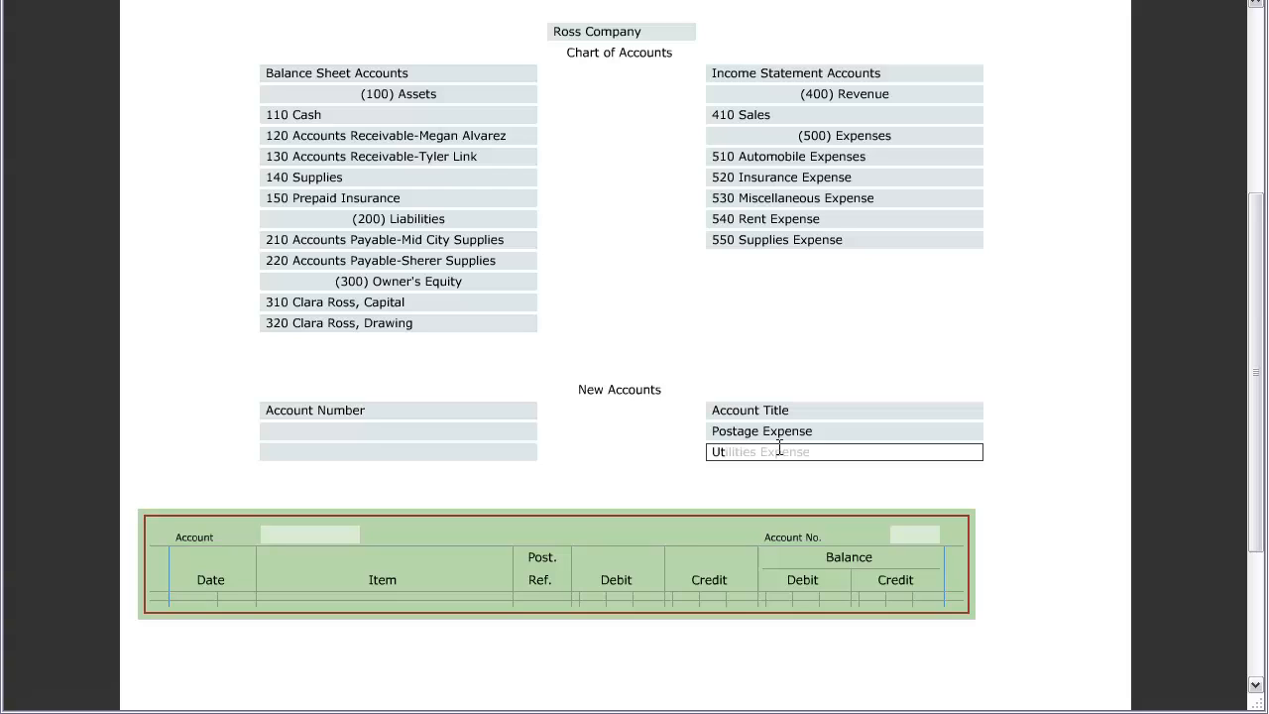
{"action": "key", "text": "Tab"}
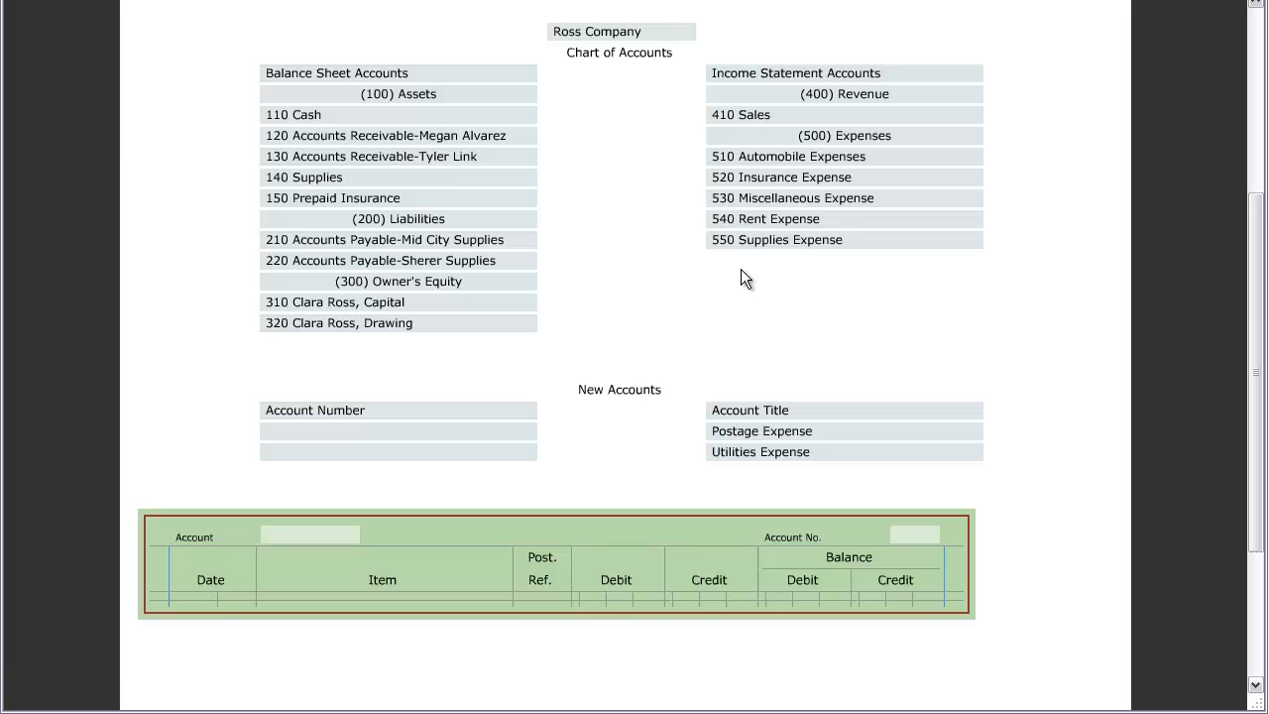
- Assign number 535 to Postage Expense and 560 to Utilities Expense in the New Accounts section
{"action": "left_click", "coordinate": [398, 431]}
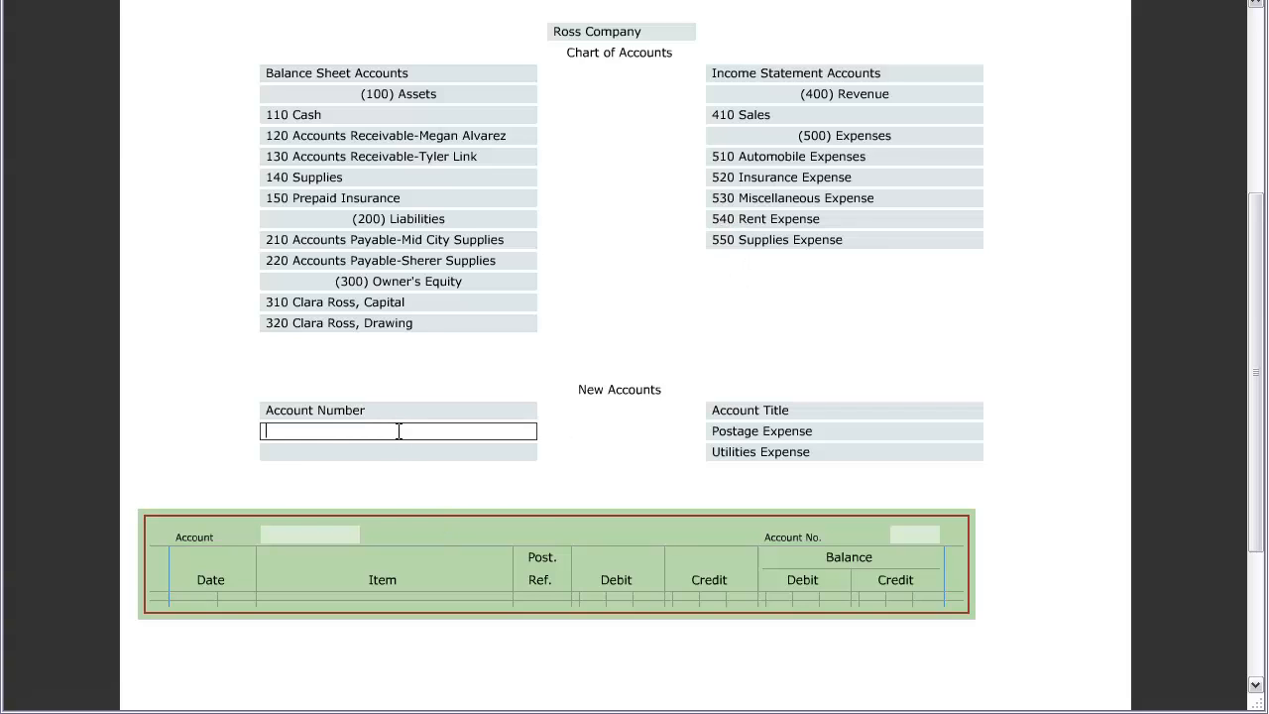
{"action": "type", "text": "535"}
{"action": "key", "text": "Tab"}
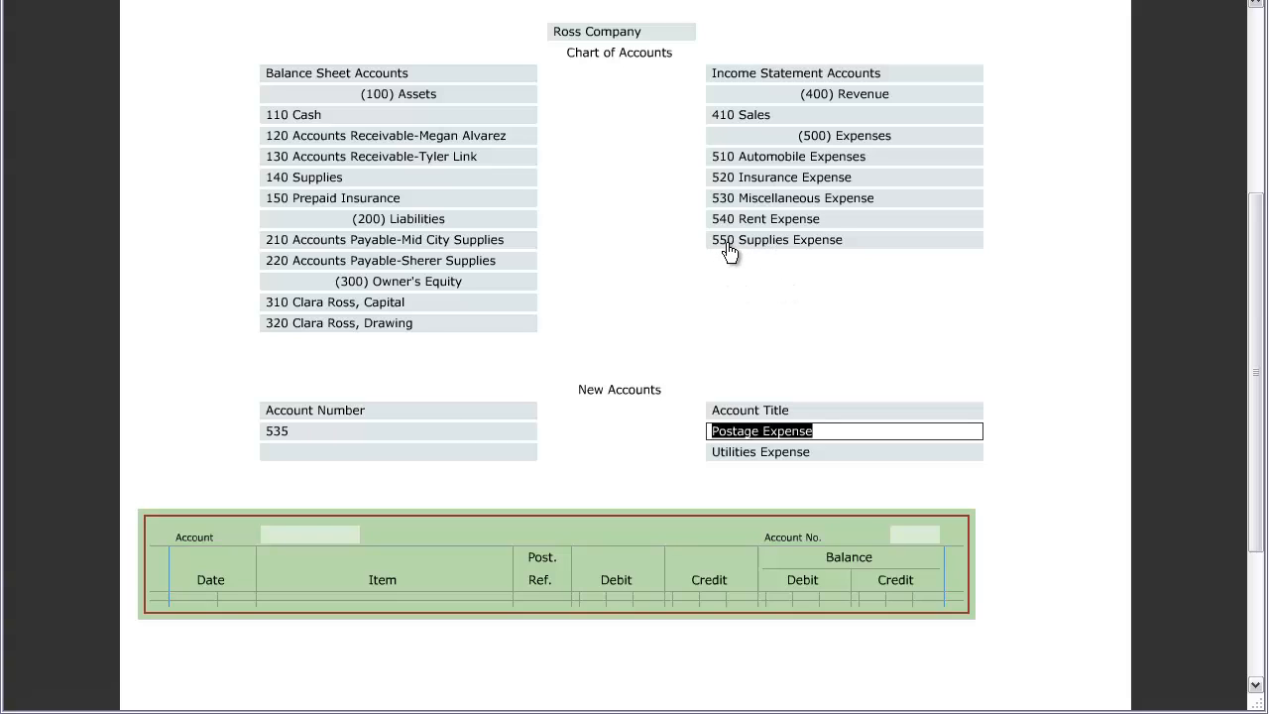
{"action": "left_click", "coordinate": [392, 451]}
{"action": "type", "text": "560"}
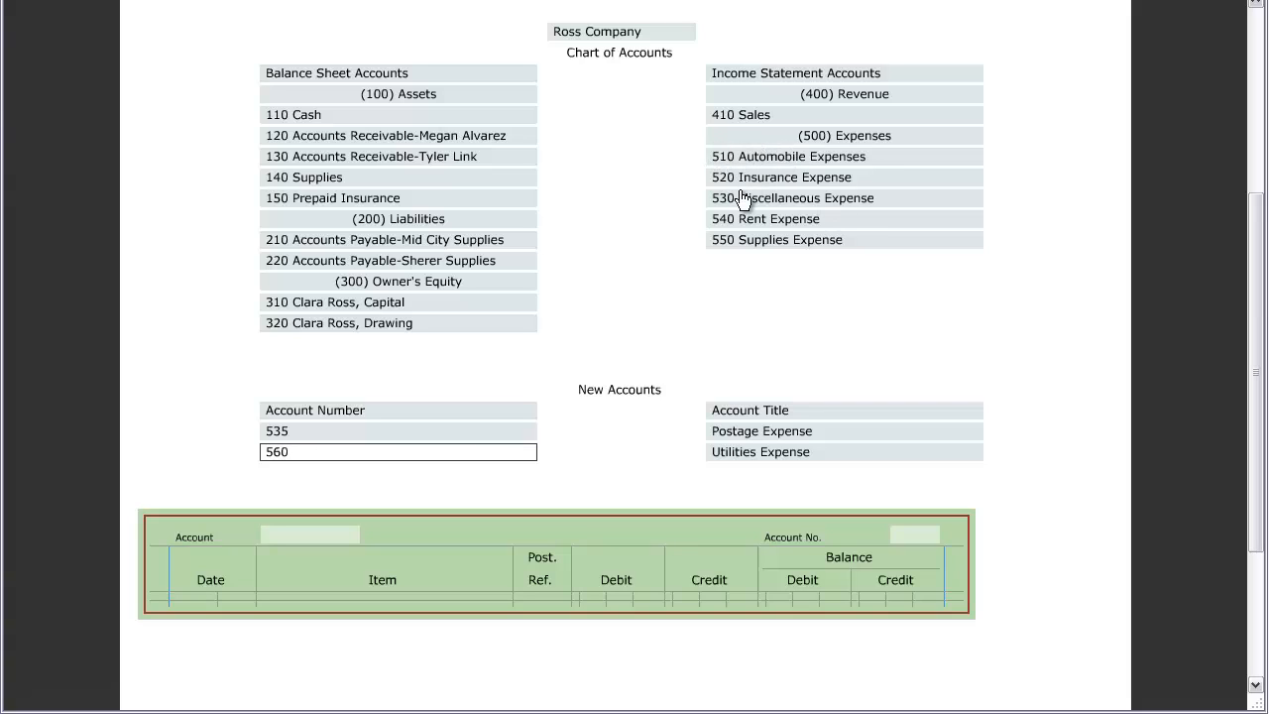
{"action": "left_click", "coordinate": [732, 342]}
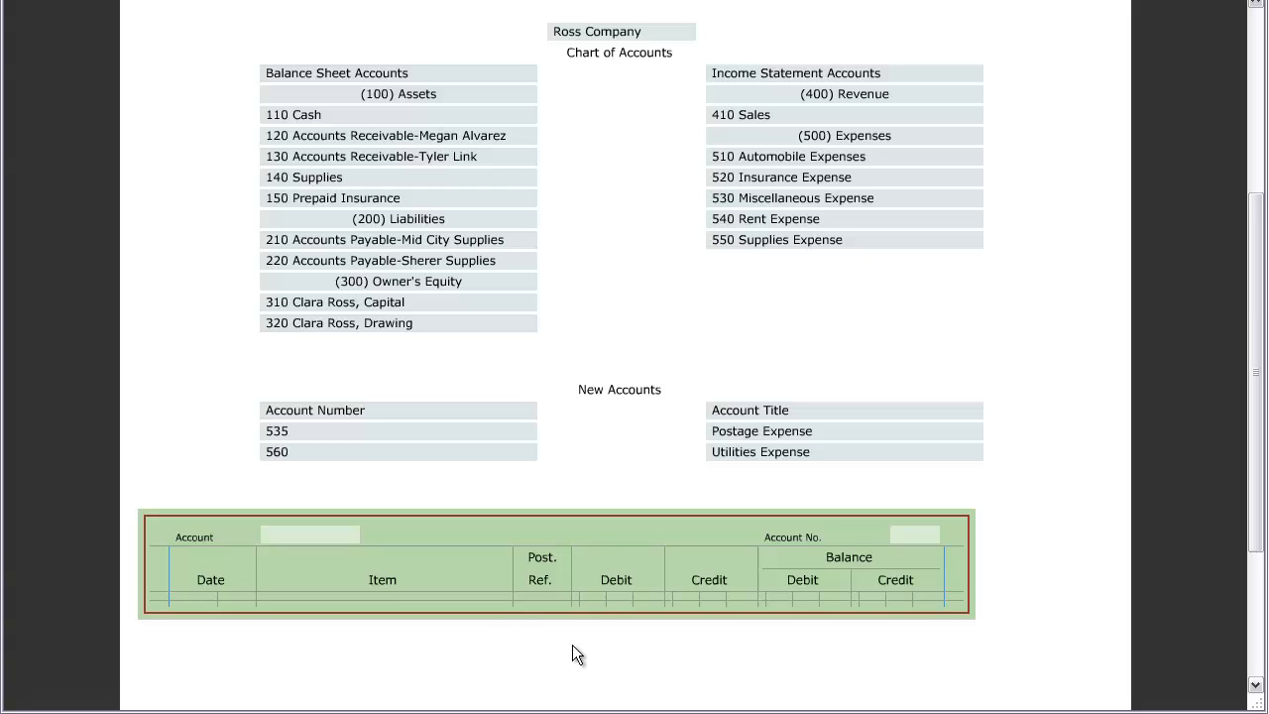
- Open the Cash account in the account form by entering Cash as the account and 110 as its number
{"action": "left_click", "coordinate": [329, 536]}
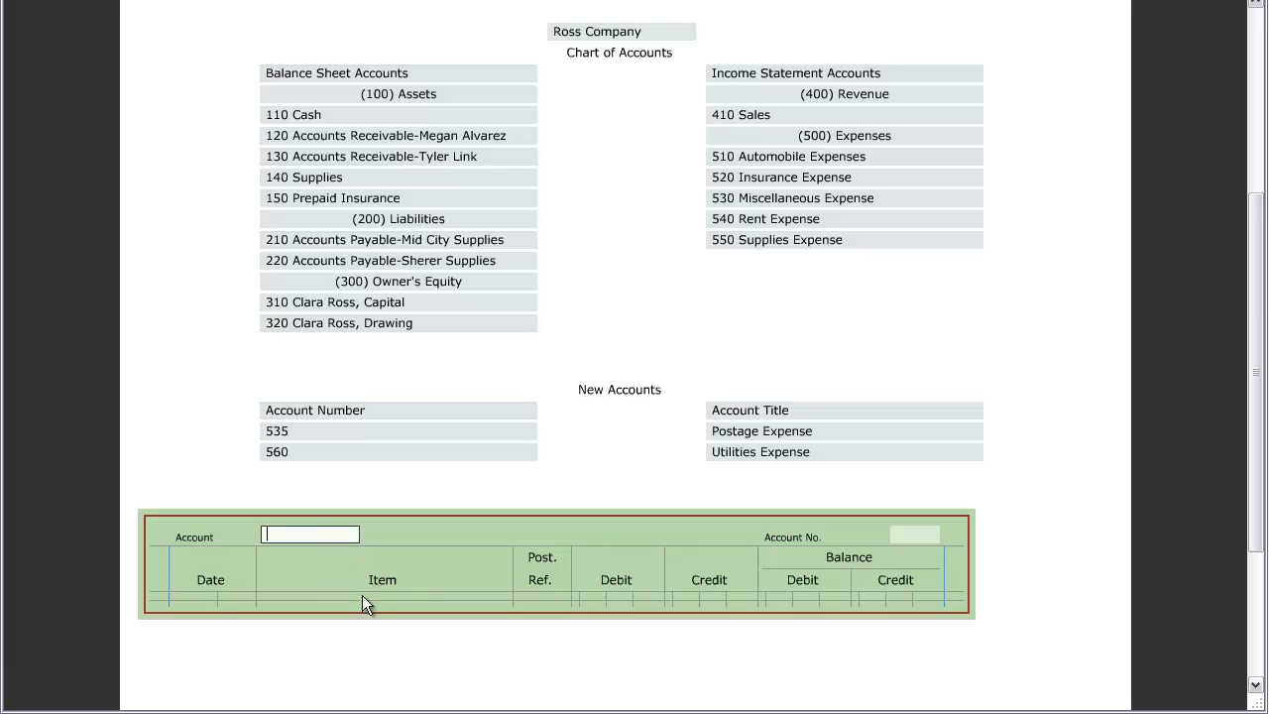
{"action": "type", "text": "Cash"}
{"action": "left_click", "coordinate": [914, 535]}
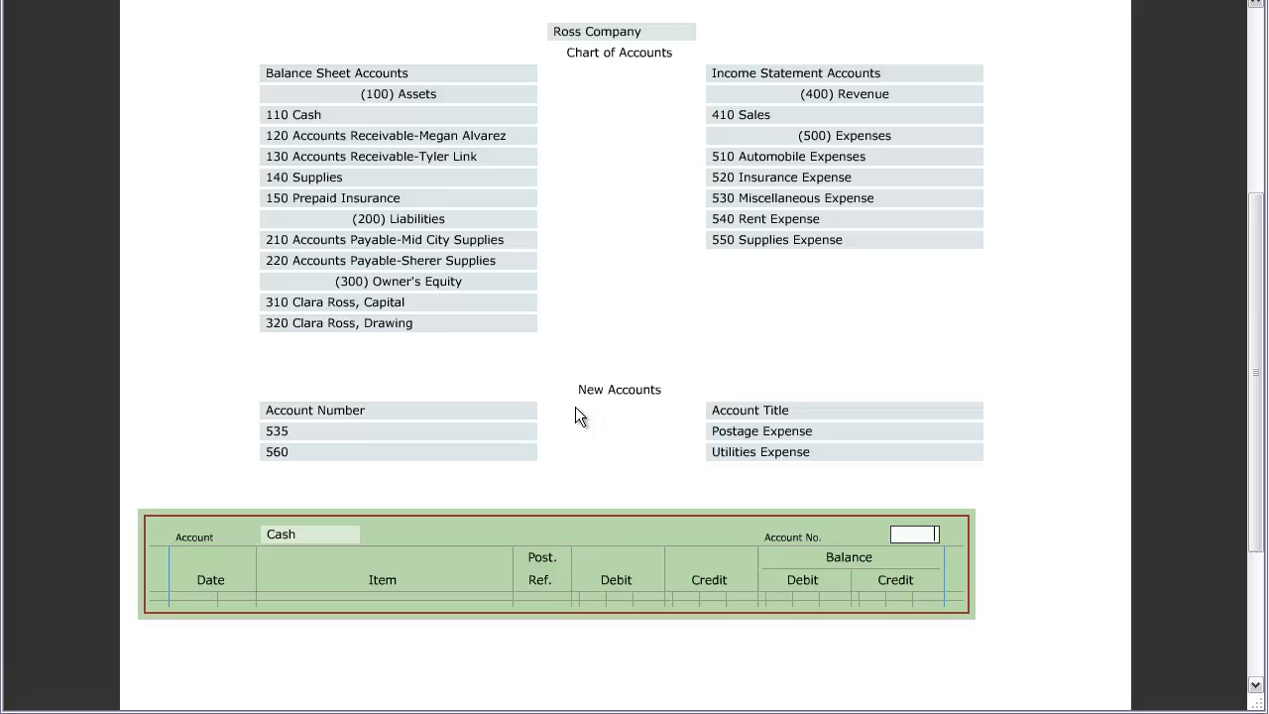
{"action": "type", "text": "110"}
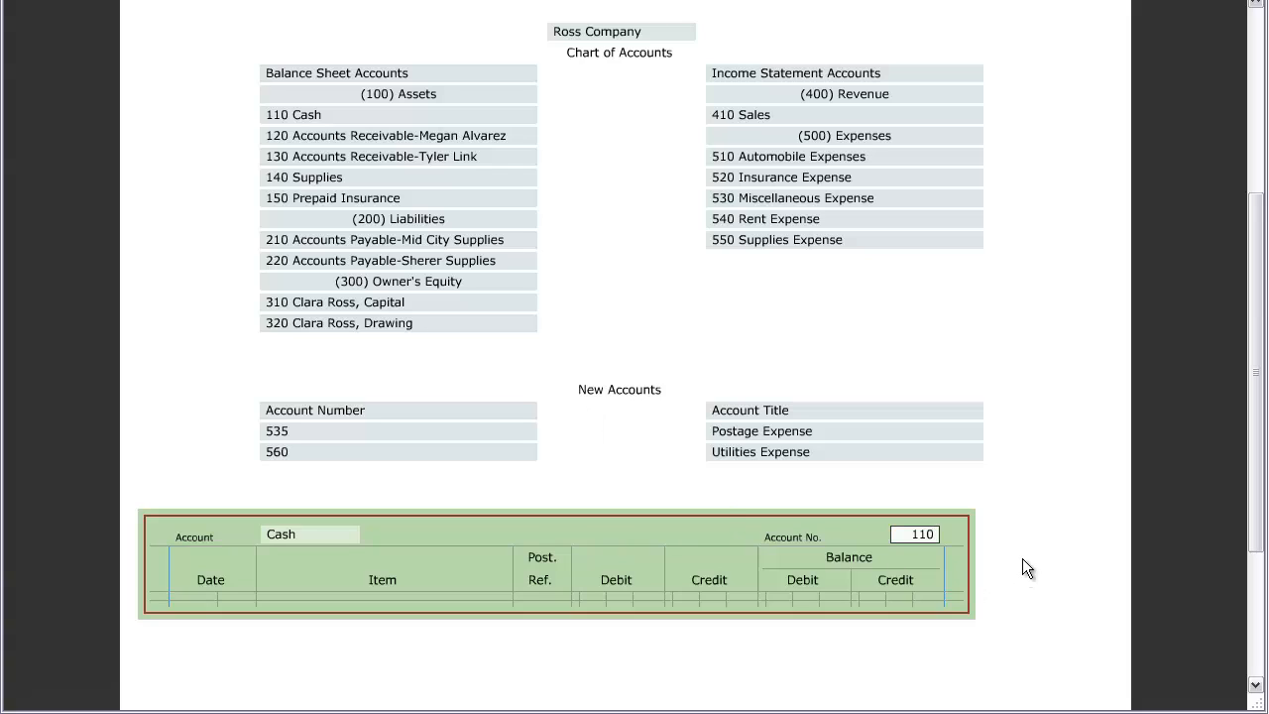